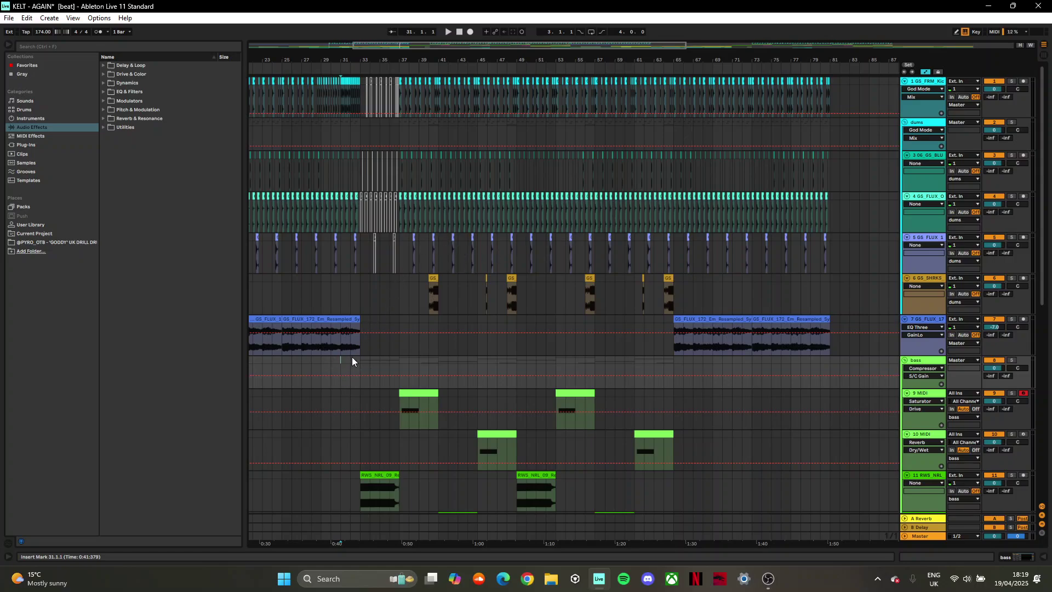
# Step: Play the arrangement from bar 31 through the drop to about bar 41, following the drum and bass tracks
pyautogui.press('space')
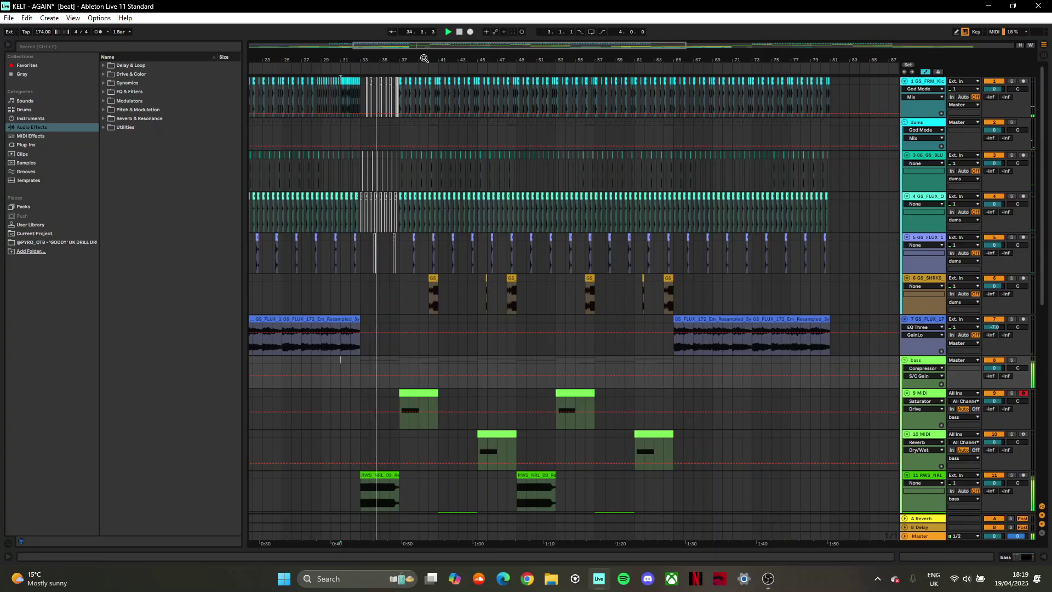
pyautogui.moveTo(424, 60); pyautogui.dragTo(426, 82)
pyautogui.scroll(-5, 424, 249)
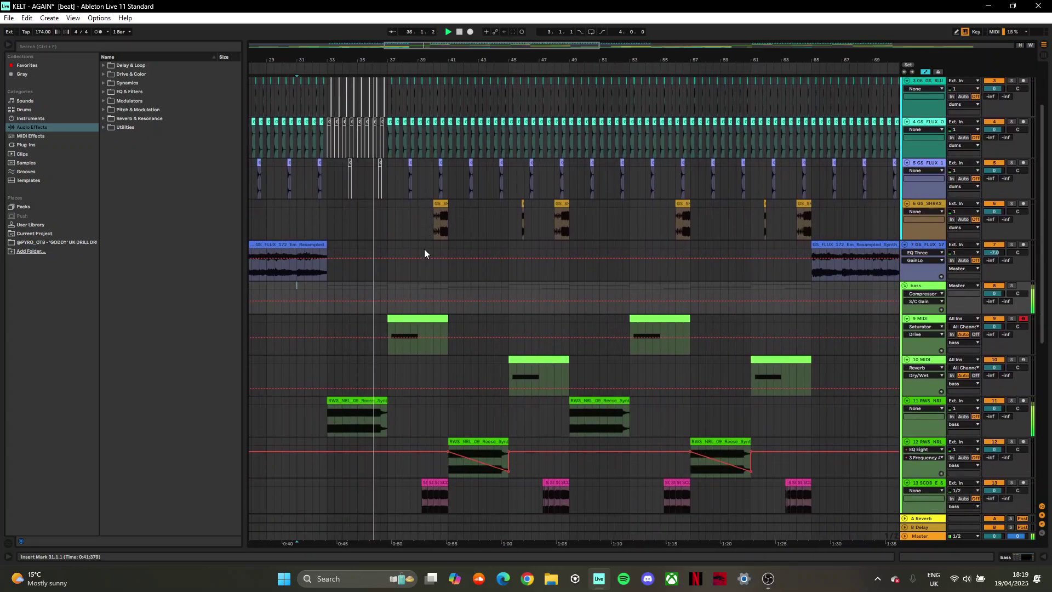
pyautogui.scroll(3, 427, 252)
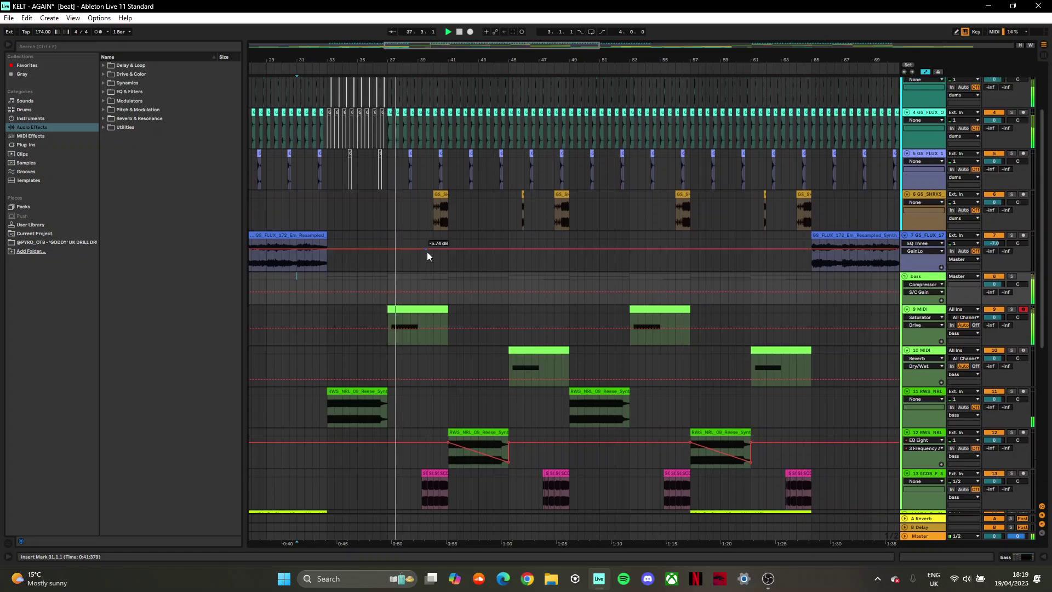
pyautogui.scroll(3, 437, 262)
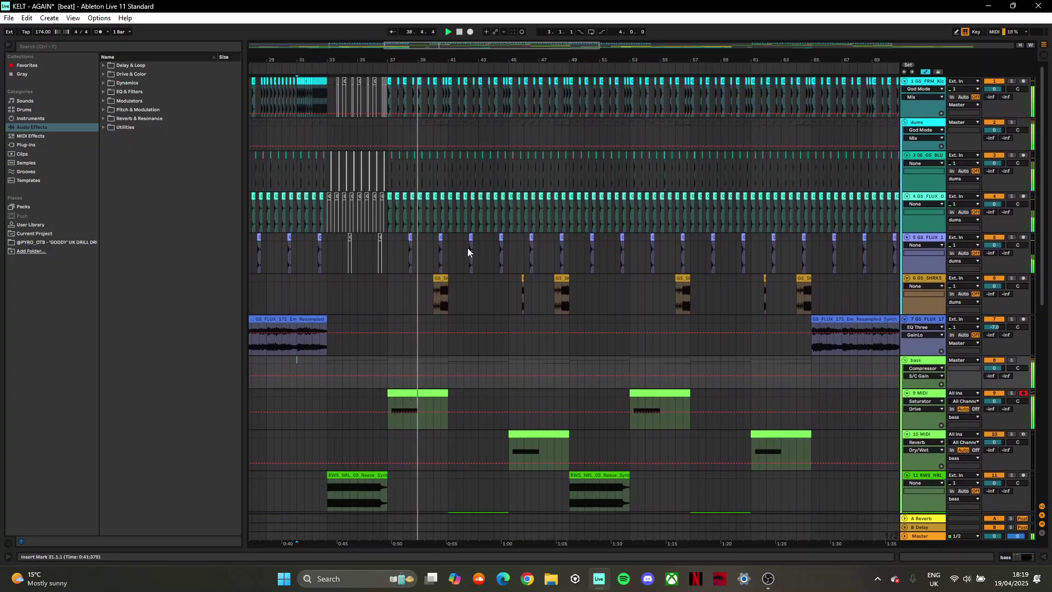
pyautogui.scroll(-5, 471, 268)
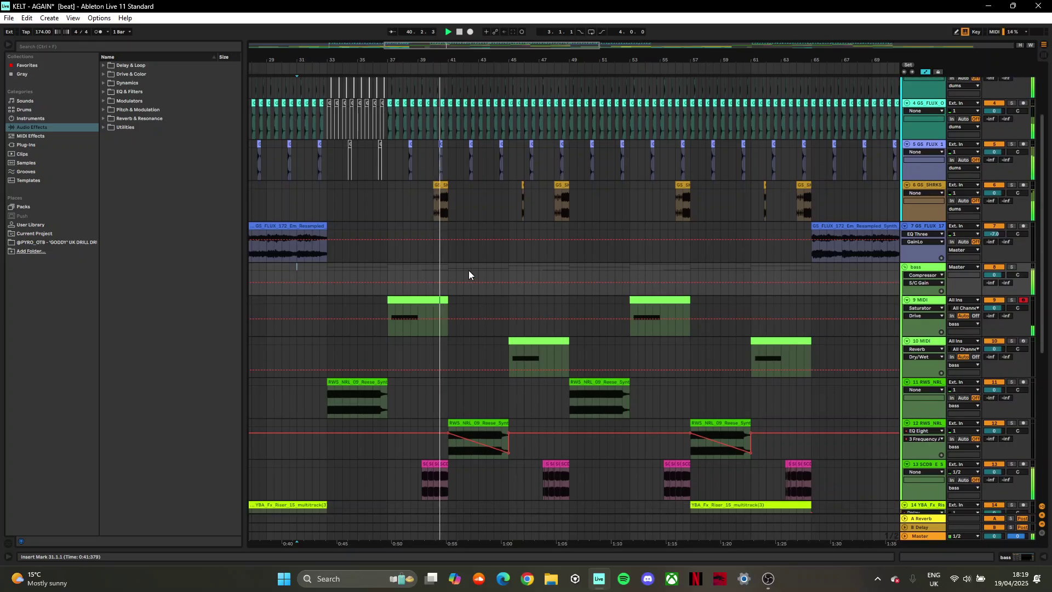
pyautogui.press('space')
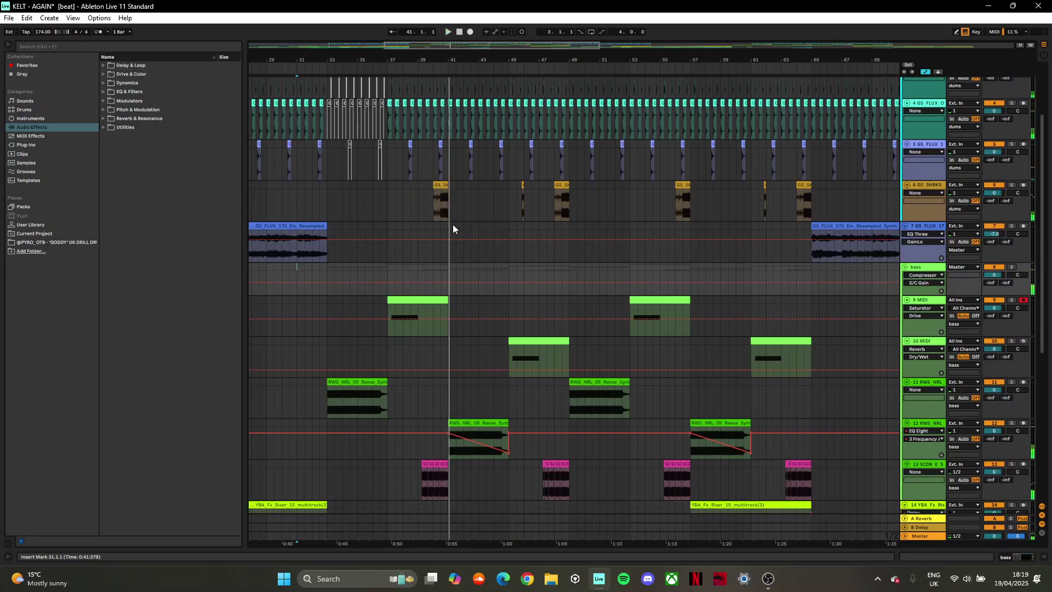
# Step: Review the track layout of the whole arrangement from drums and bass to effects, unfolding track 21 along the way
pyautogui.moveTo(389, 60); pyautogui.dragTo(388, 288)
pyautogui.scroll(5, 388, 287)
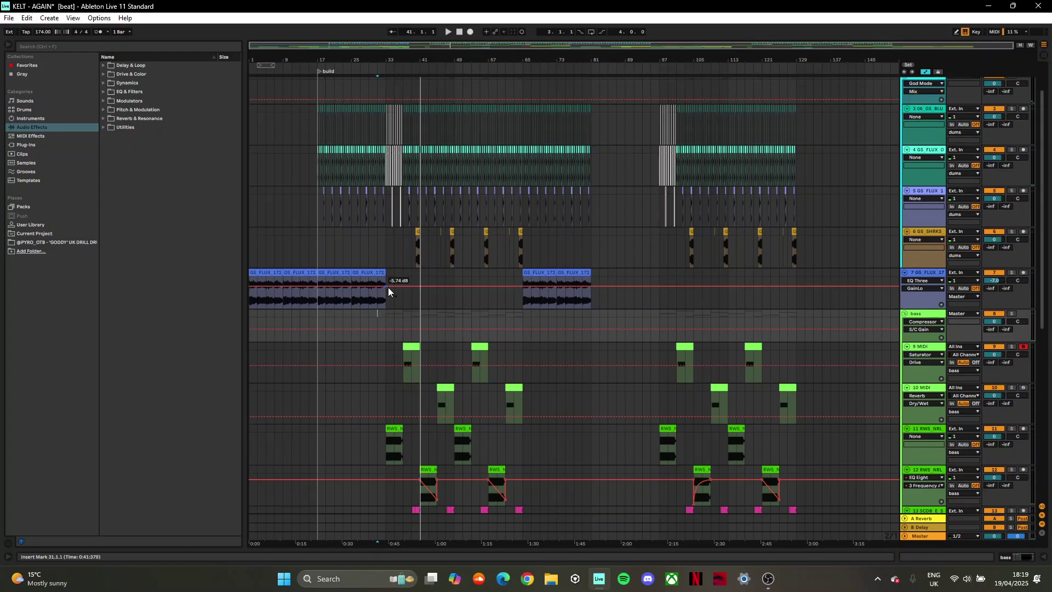
pyautogui.scroll(1, 629, 248)
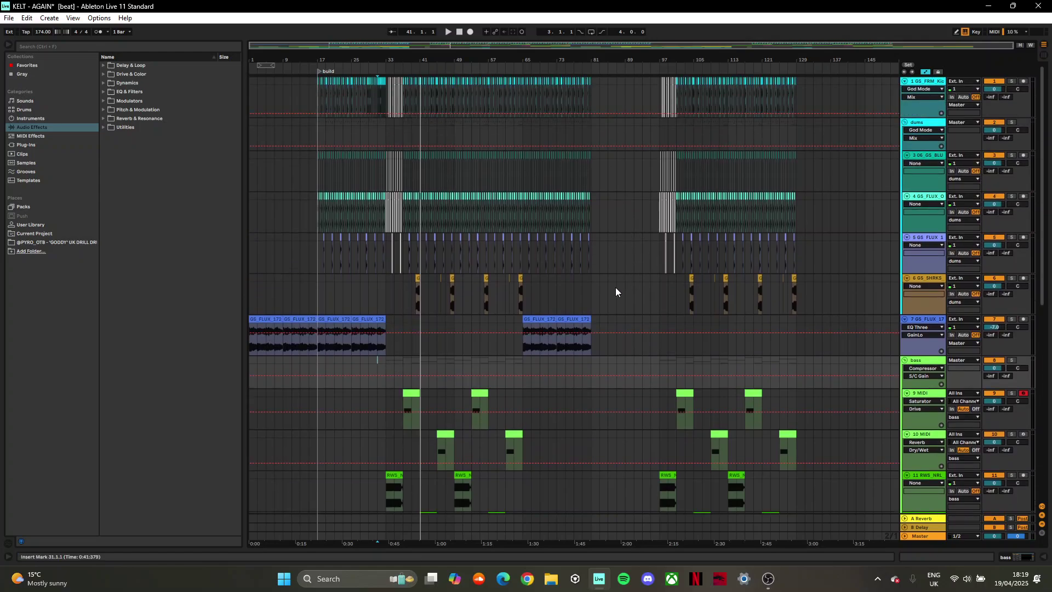
pyautogui.scroll(-10, 616, 287)
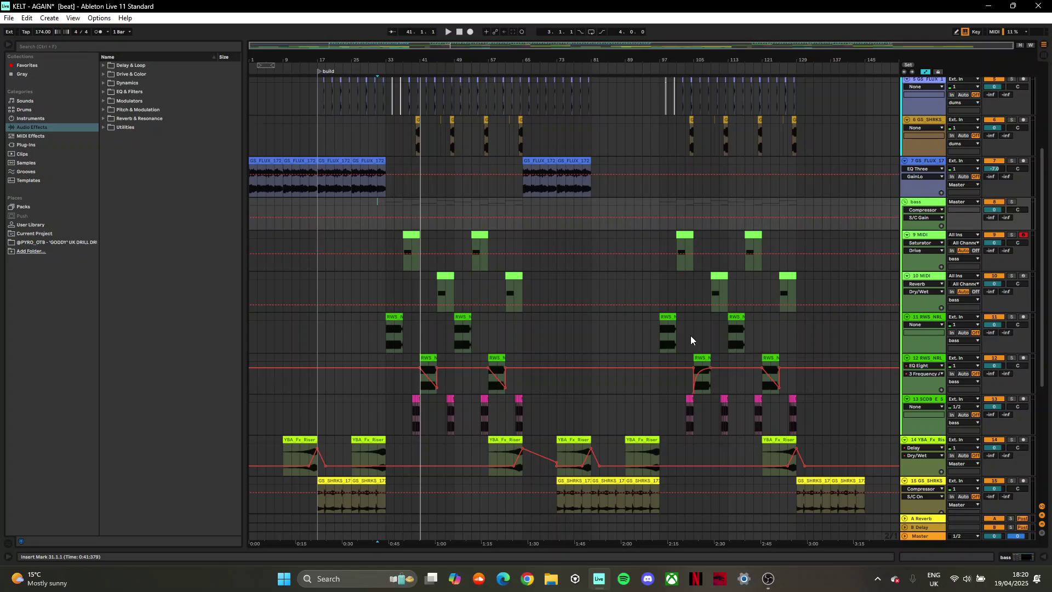
pyautogui.scroll(-13, 691, 336)
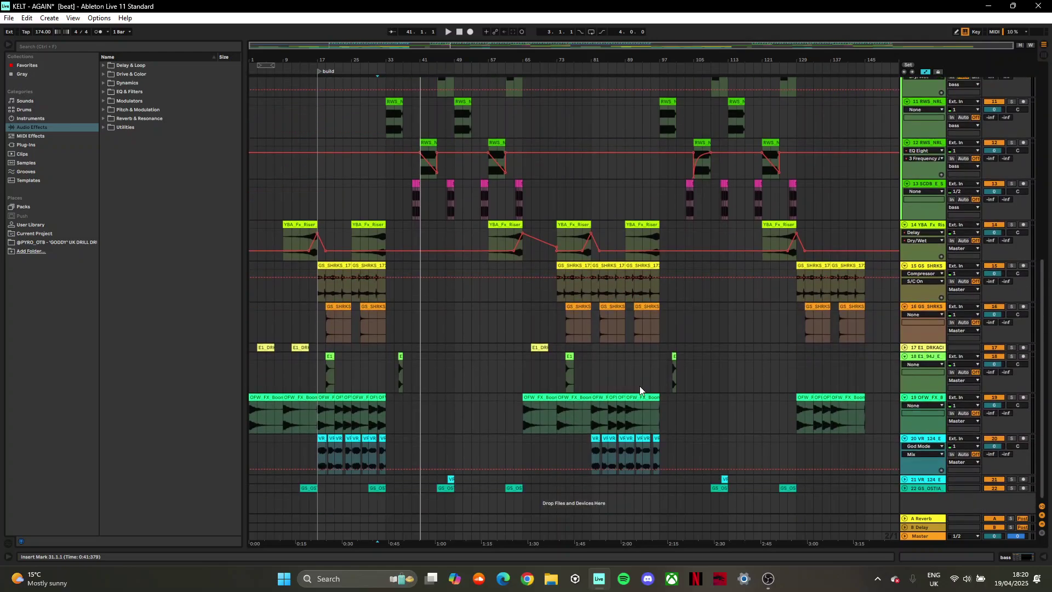
pyautogui.click(904, 484)
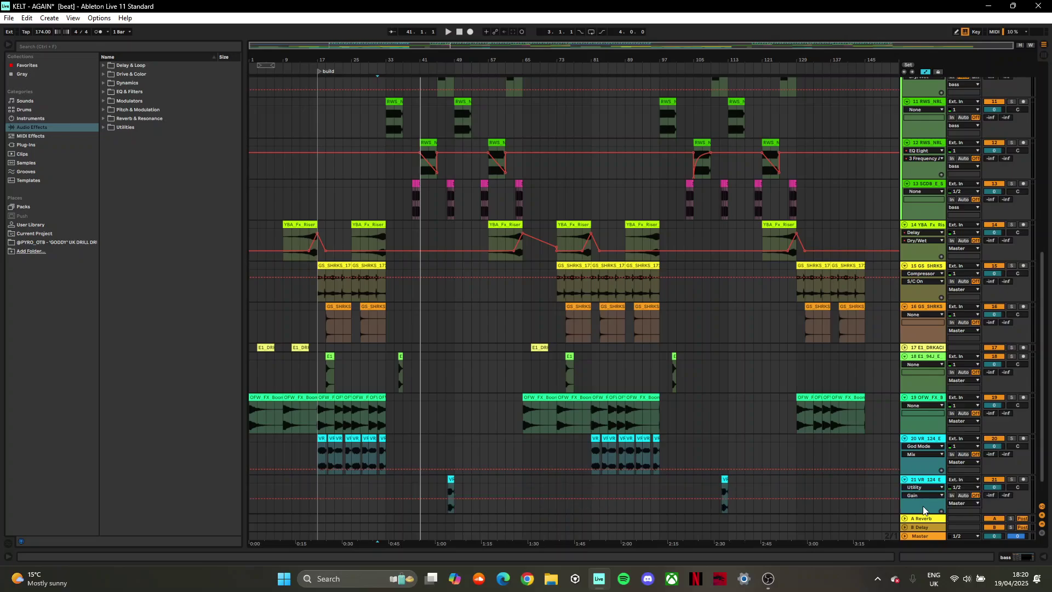
pyautogui.scroll(5, 504, 356)
pyautogui.scroll(15, 390, 274)
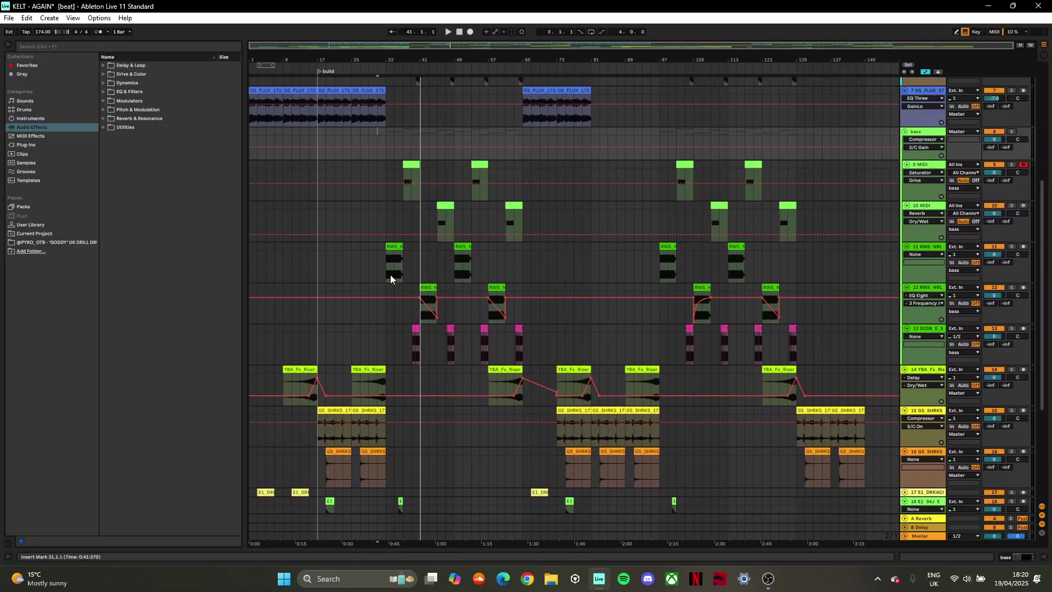
pyautogui.scroll(3, 364, 173)
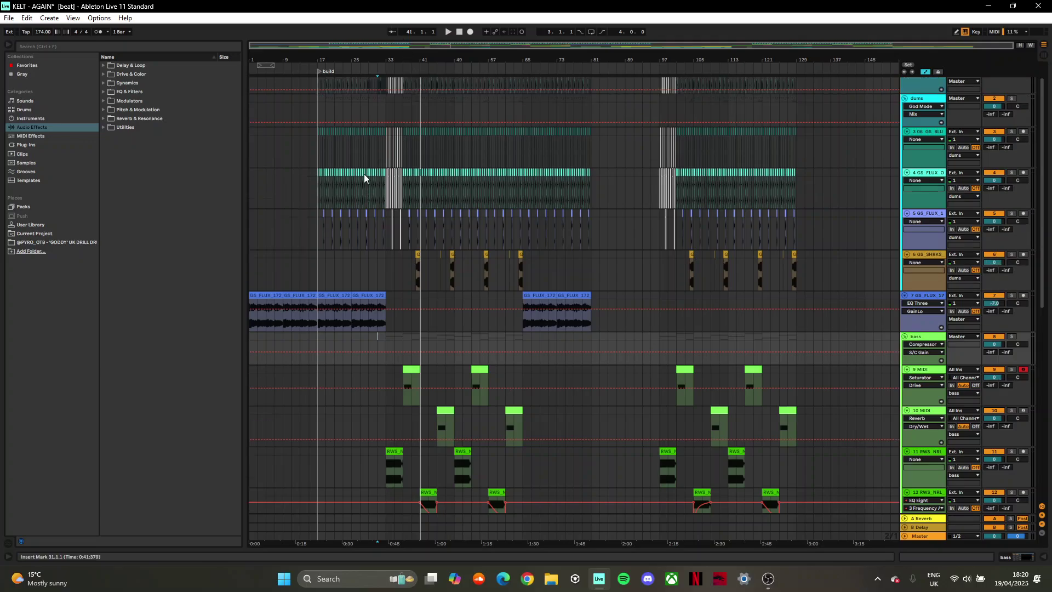
# Step: Display the device chain of the dums group
pyautogui.moveTo(395, 57); pyautogui.dragTo(557, 110)
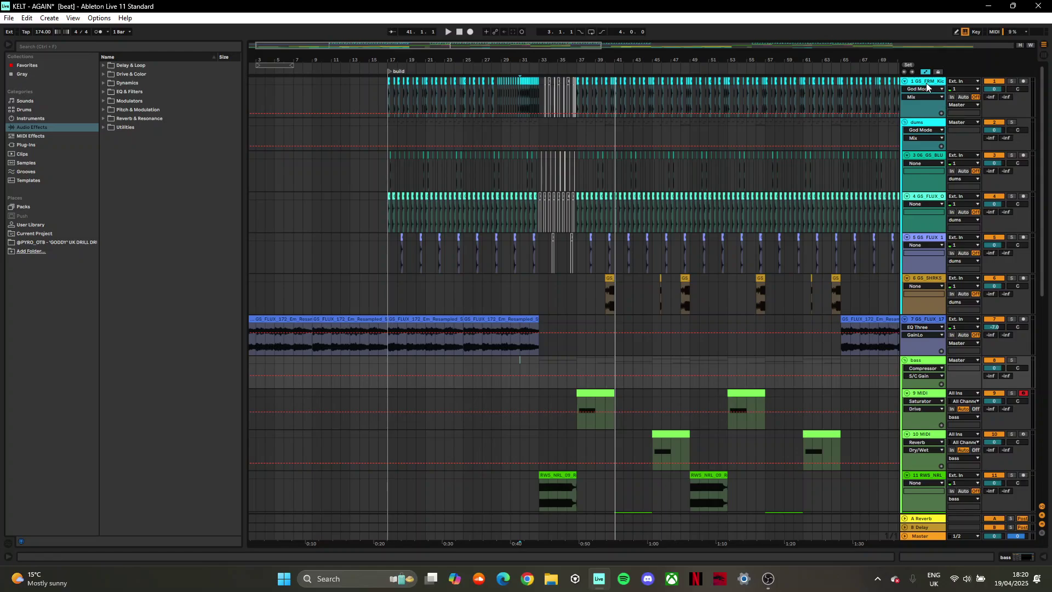
pyautogui.click(929, 121)
pyautogui.doubleClick(929, 121)
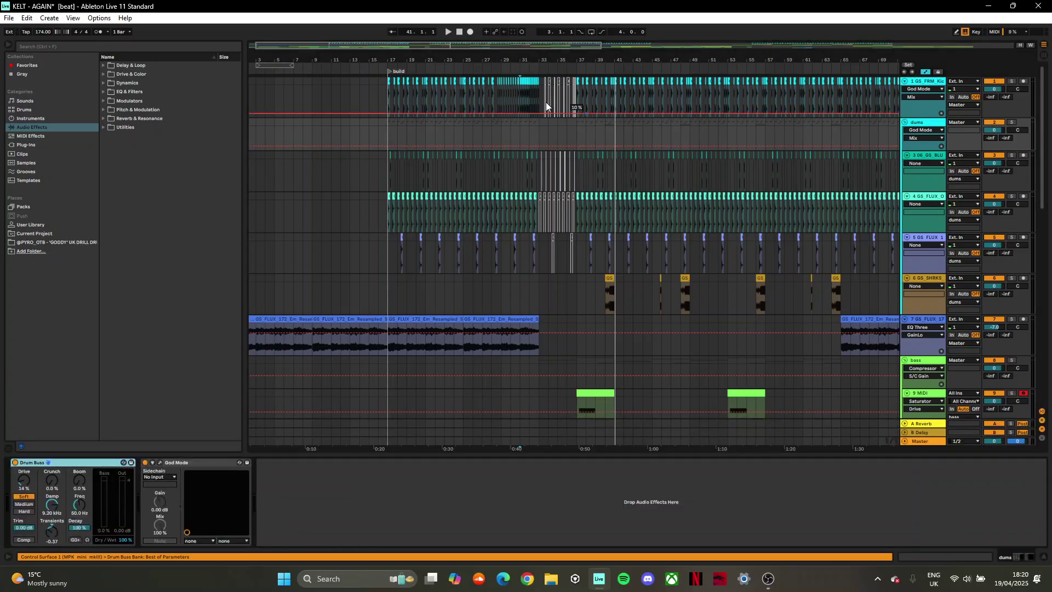
# Step: Solo the kick track and play it from bar 17 at the build marker
pyautogui.scroll(5, 439, 166)
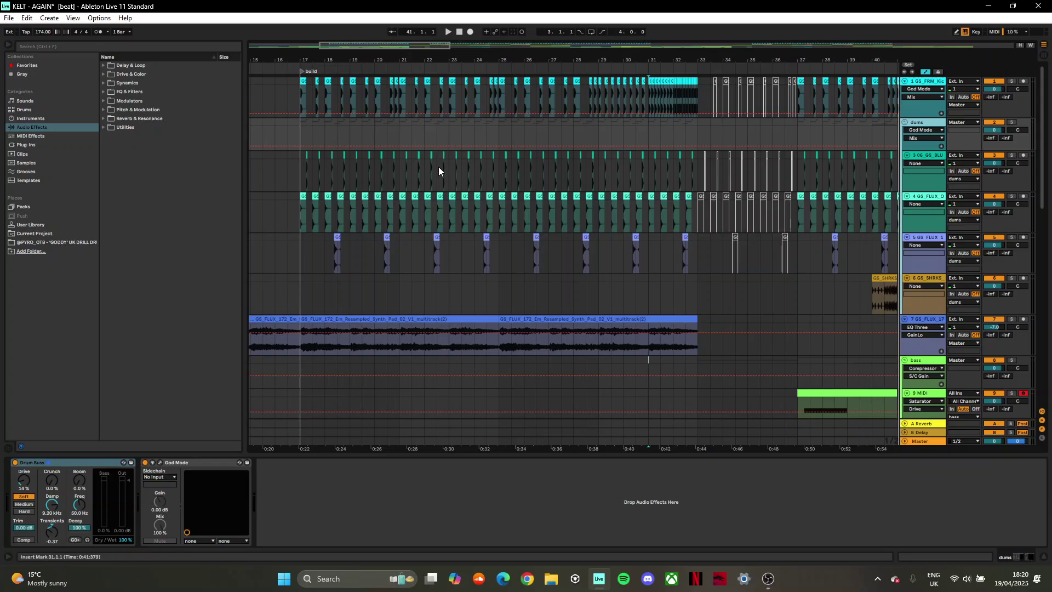
pyautogui.moveTo(390, 59); pyautogui.dragTo(454, 87)
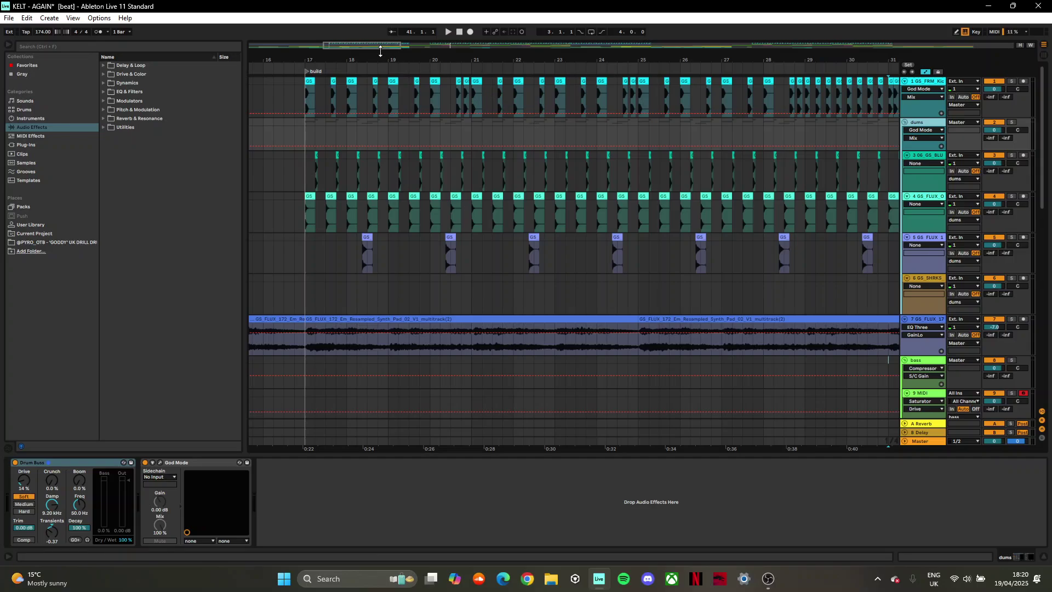
pyautogui.moveTo(344, 60); pyautogui.dragTo(344, 82)
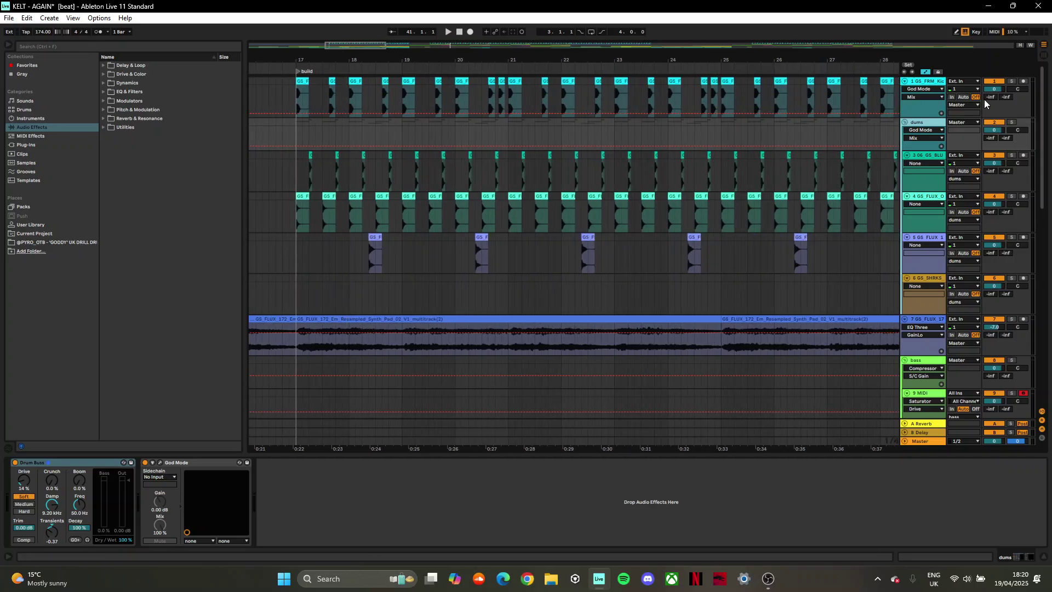
pyautogui.click(1012, 81)
pyautogui.click(294, 91)
pyautogui.press('space')
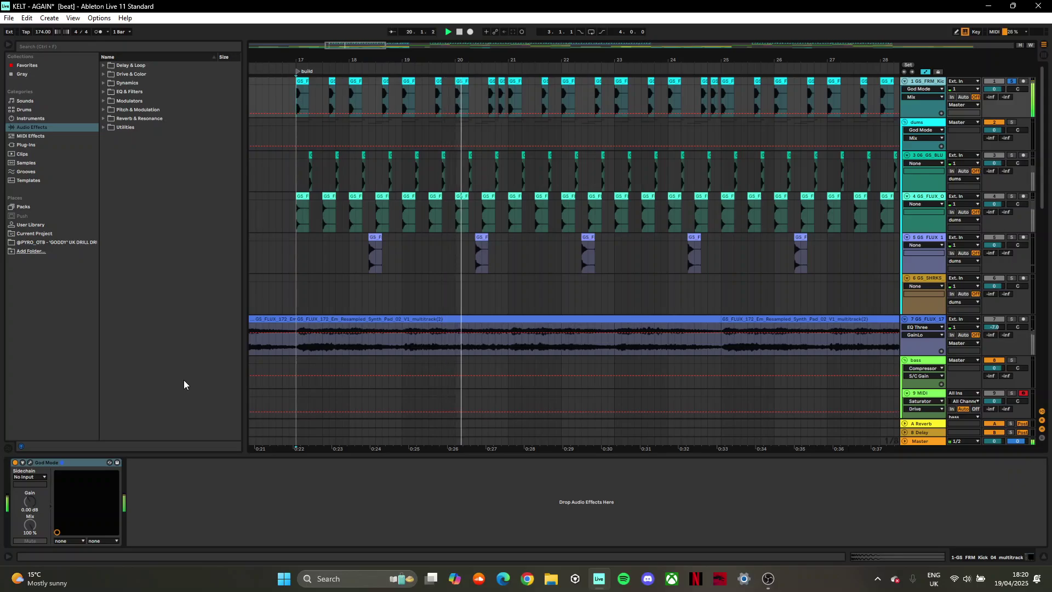
# Step: Open the God Mode plug-in on the kick track, examine its drum bus boost settings and close it
pyautogui.click(31, 463)
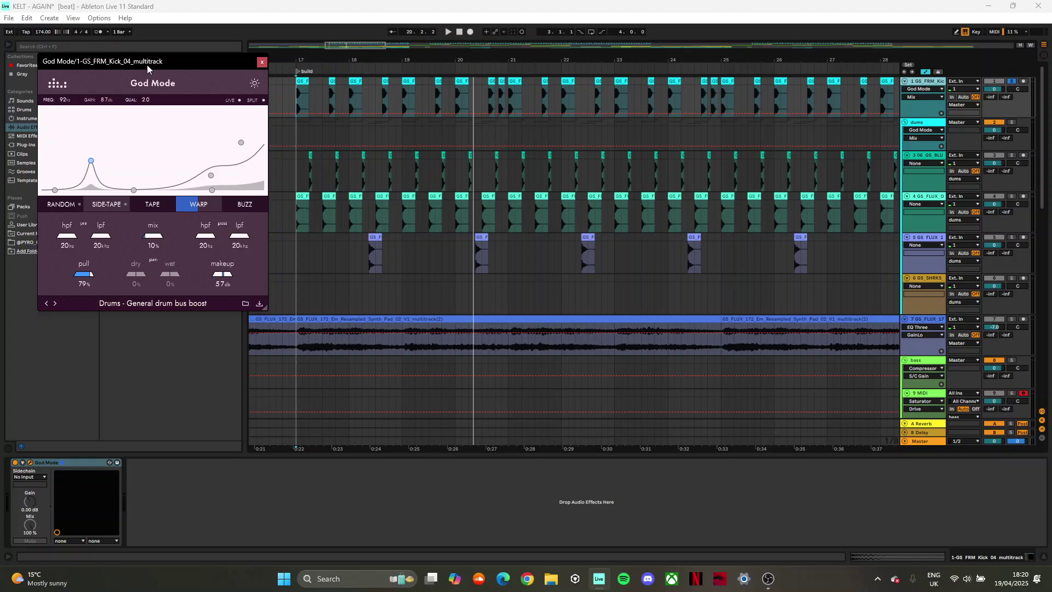
pyautogui.moveTo(147, 65); pyautogui.dragTo(285, 107)
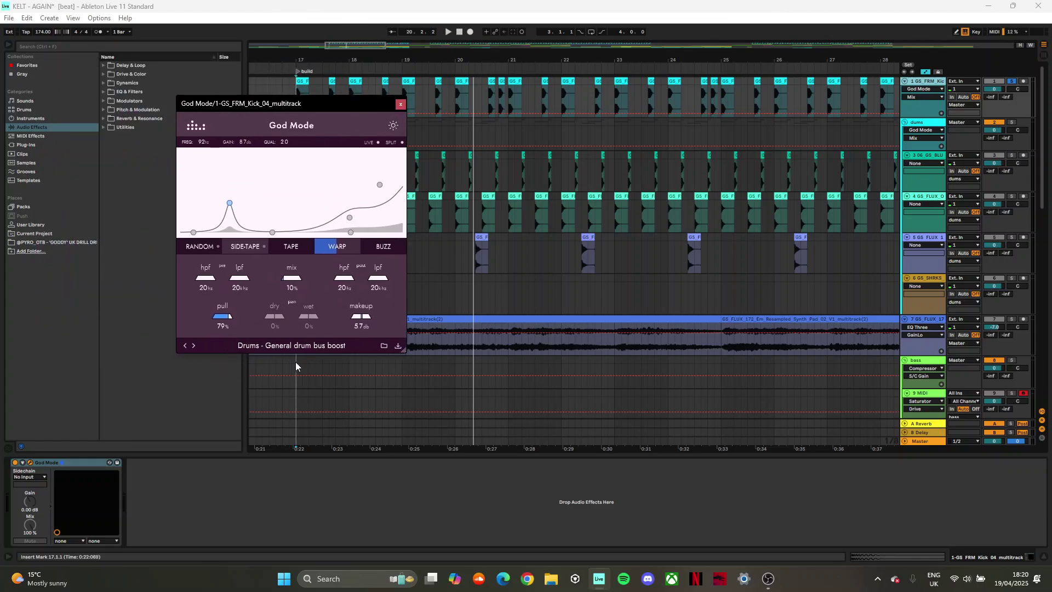
pyautogui.moveTo(284, 105); pyautogui.dragTo(378, 120)
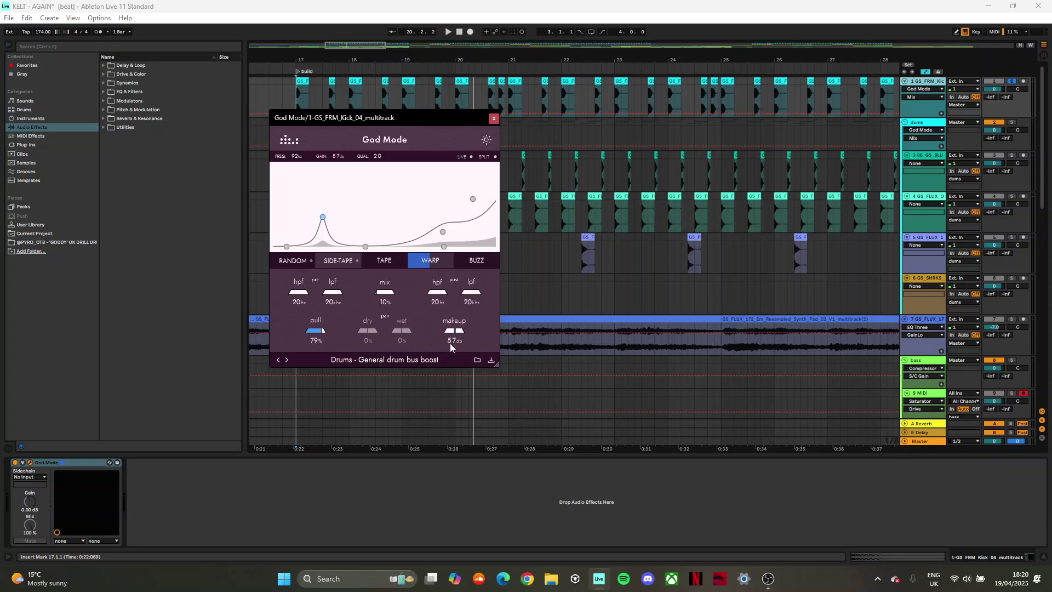
pyautogui.click(494, 119)
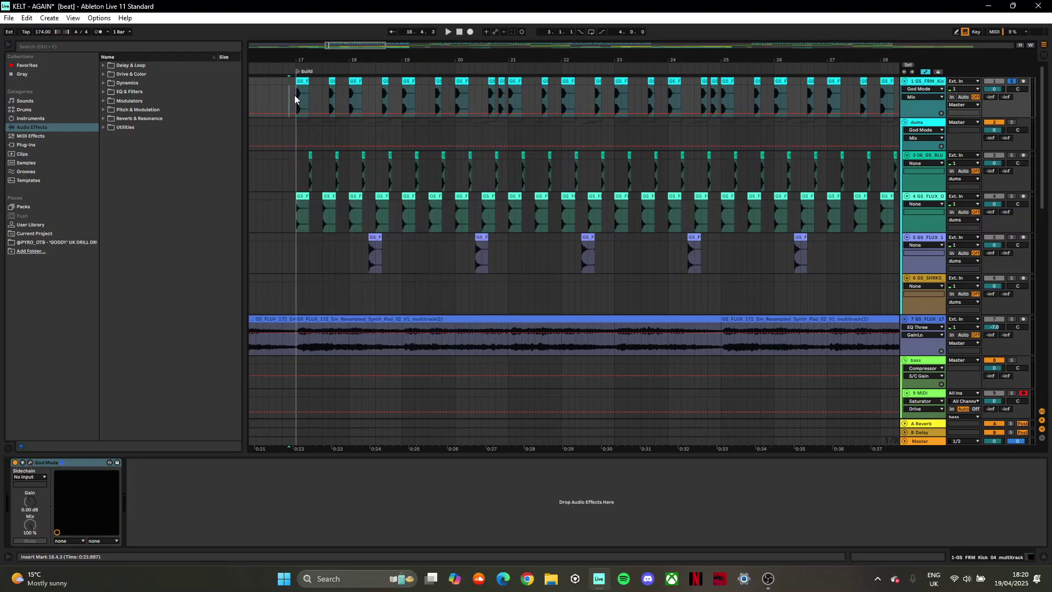
# Step: Replay the soloed kick from the start of the build, stop playback and unsolo the track
pyautogui.press('space')
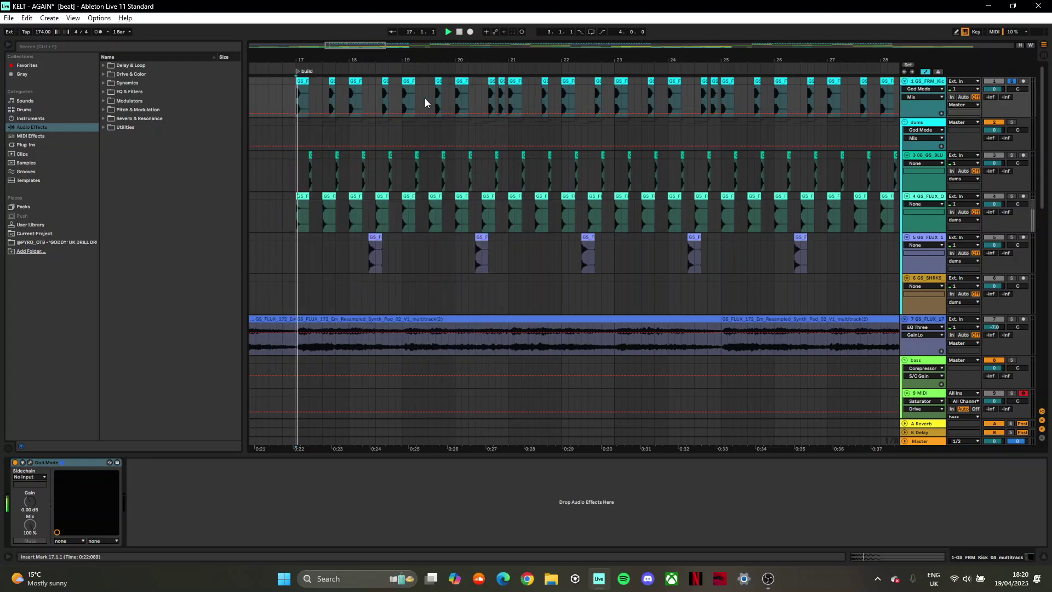
pyautogui.press('space')
pyautogui.click(1013, 81)
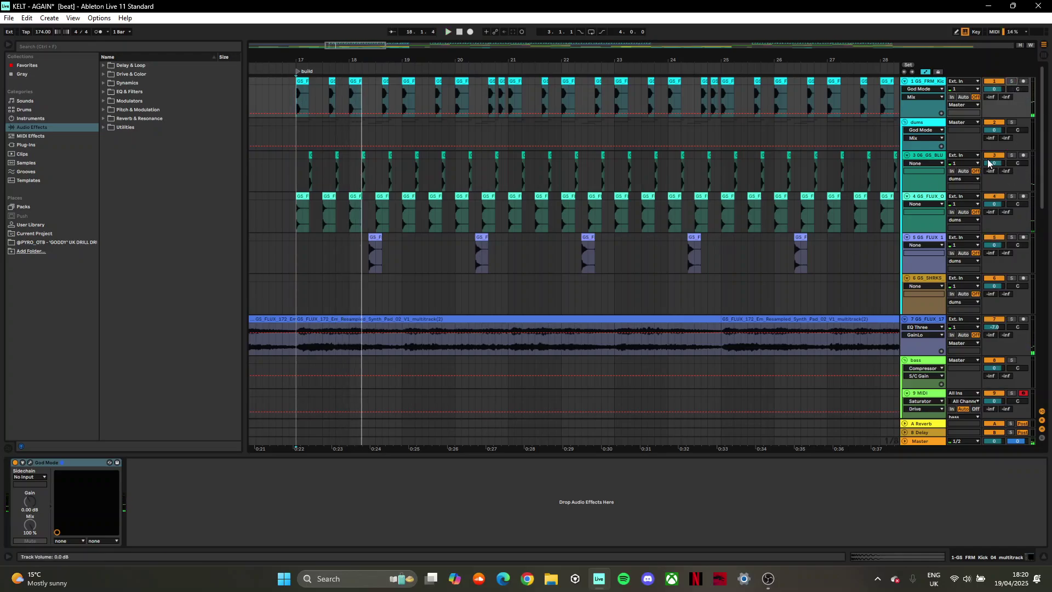
# Step: Solo the dums group and audition its pattern from bar 17 twice
pyautogui.click(992, 136)
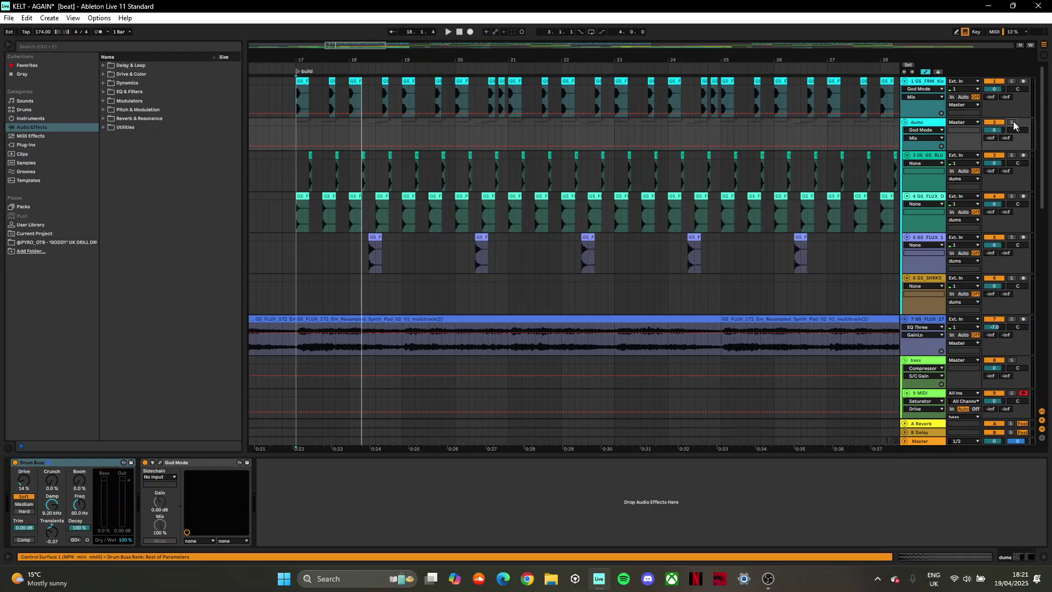
pyautogui.click(1013, 122)
pyautogui.click(294, 217)
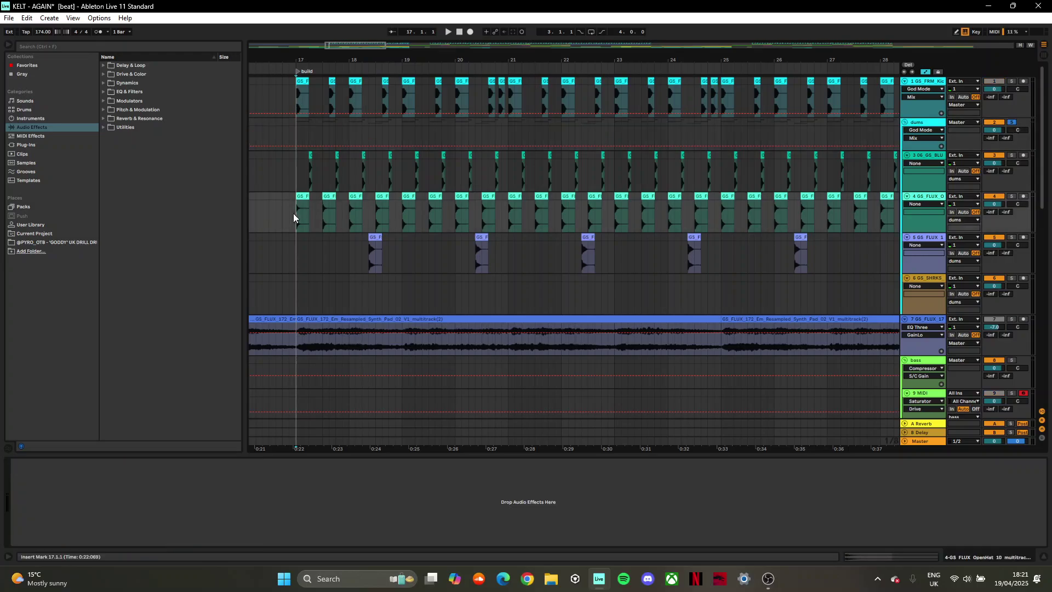
pyautogui.press('space')
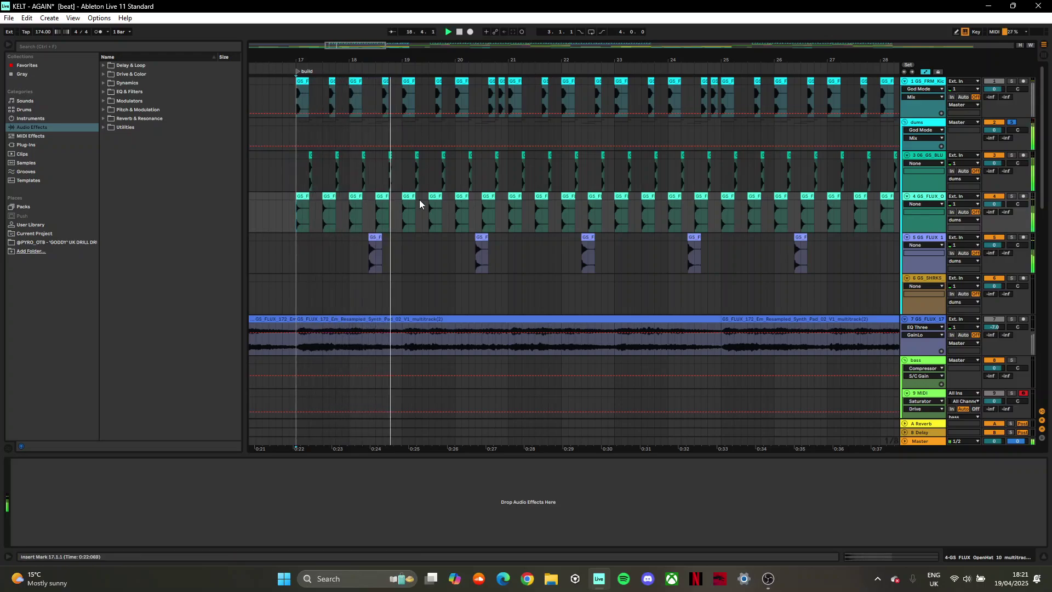
pyautogui.press('space')
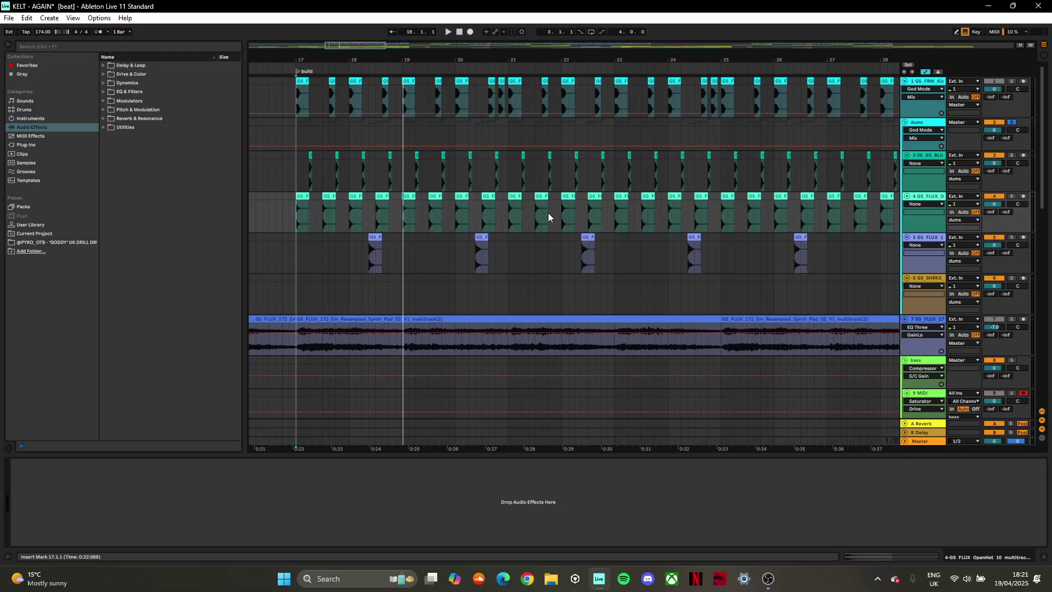
pyautogui.press('space')
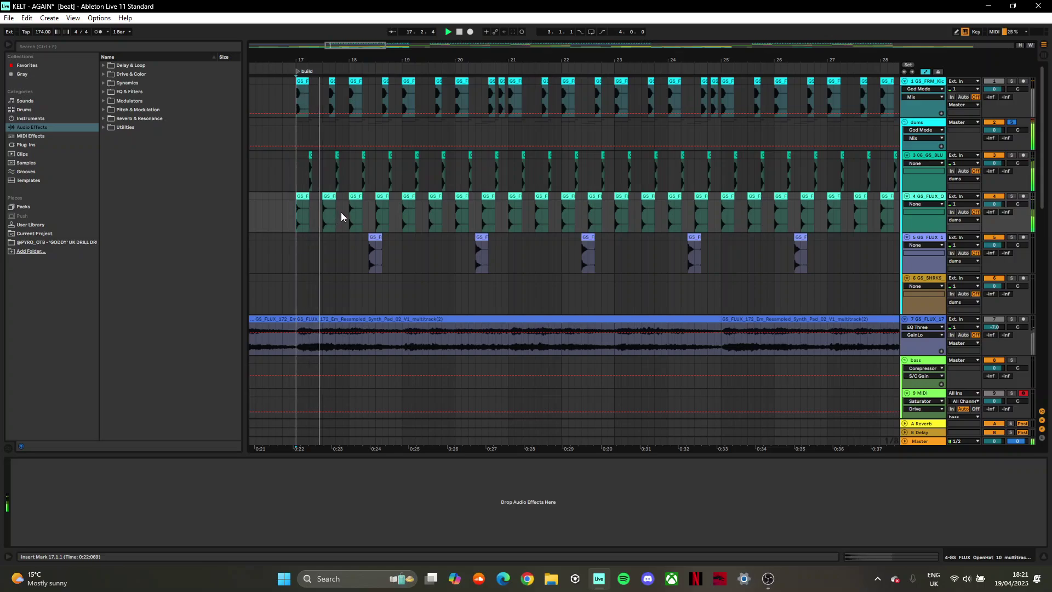
pyautogui.press('space')
pyautogui.press('space')
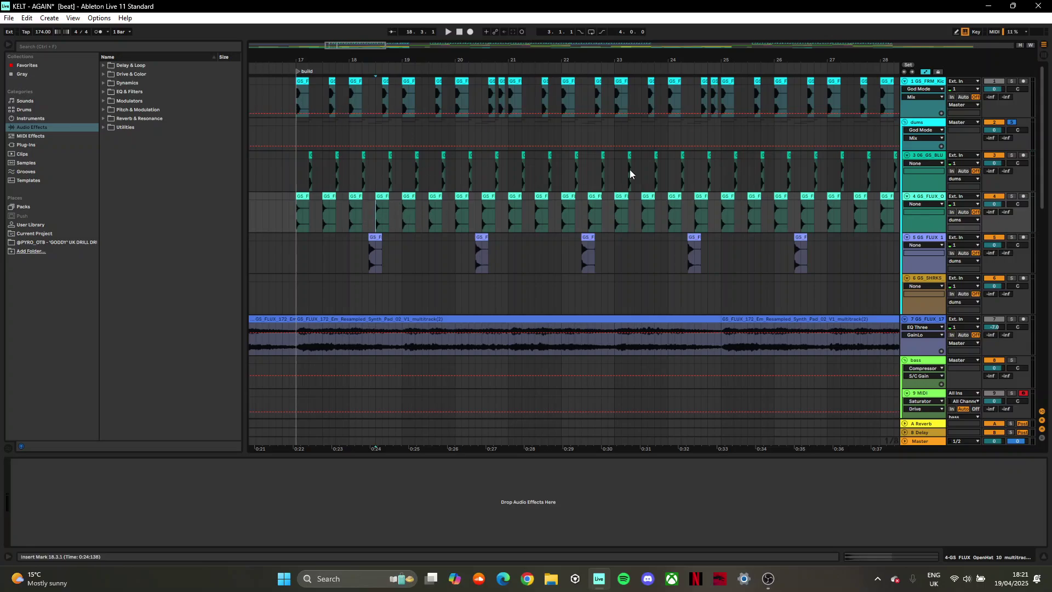
# Step: Inspect the snare track with the insert marker at bar 17, and select the hi-hat loop track
pyautogui.click(928, 156)
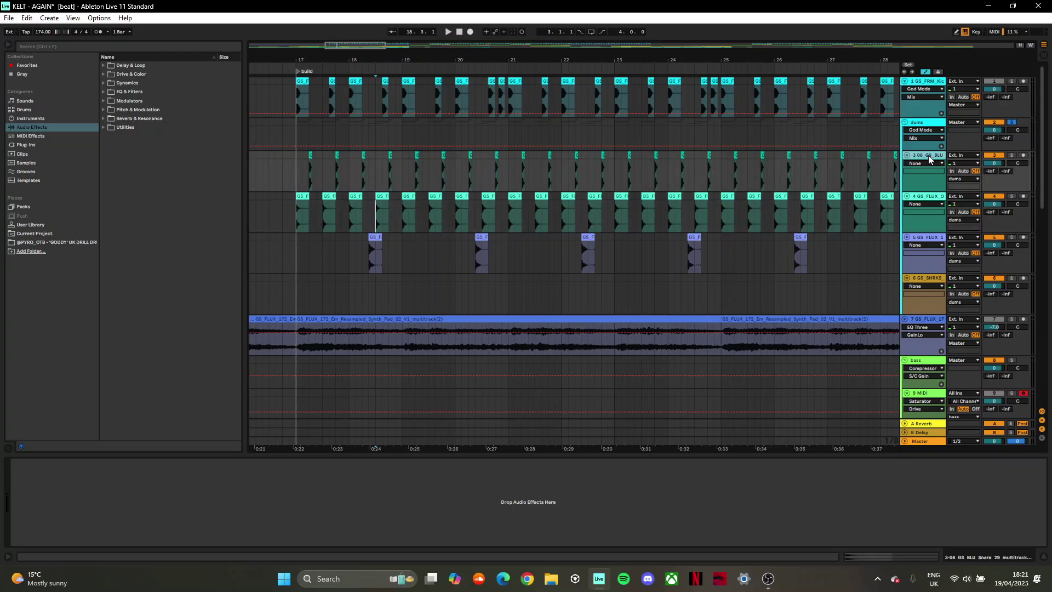
pyautogui.click(290, 169)
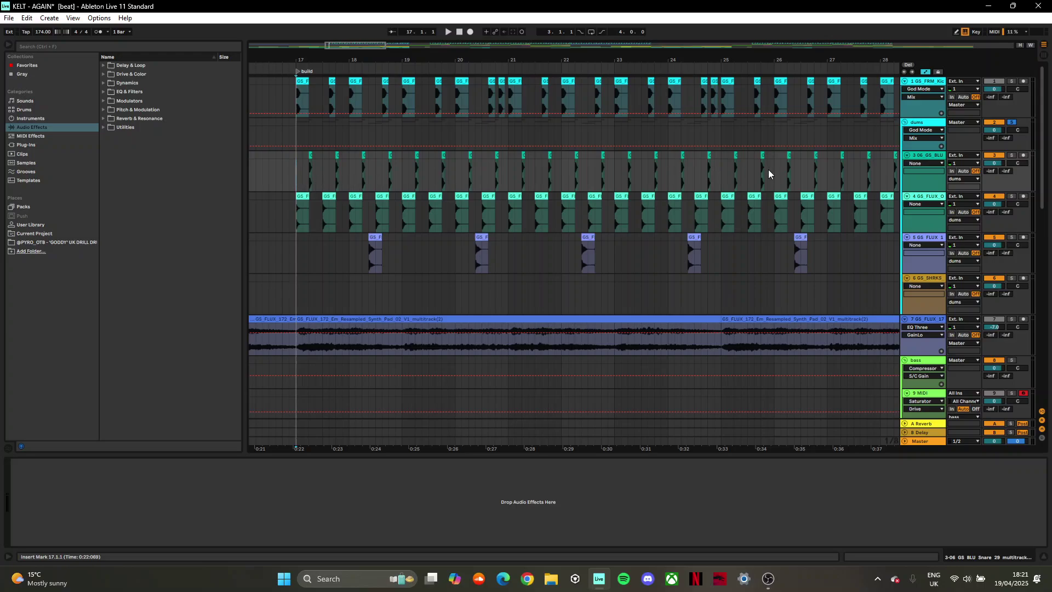
pyautogui.scroll(-1, 420, 287)
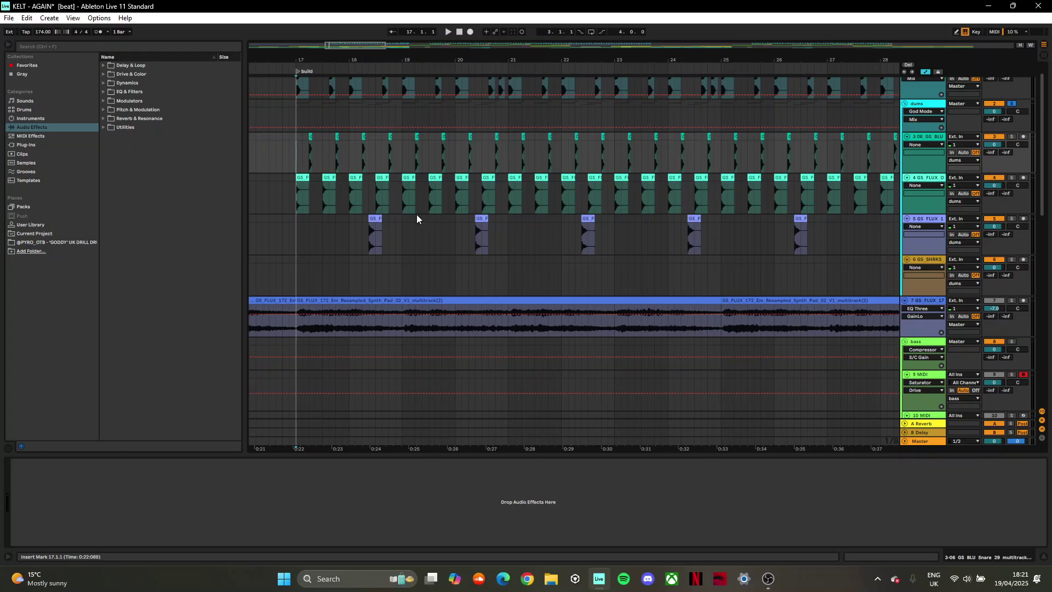
pyautogui.click(362, 237)
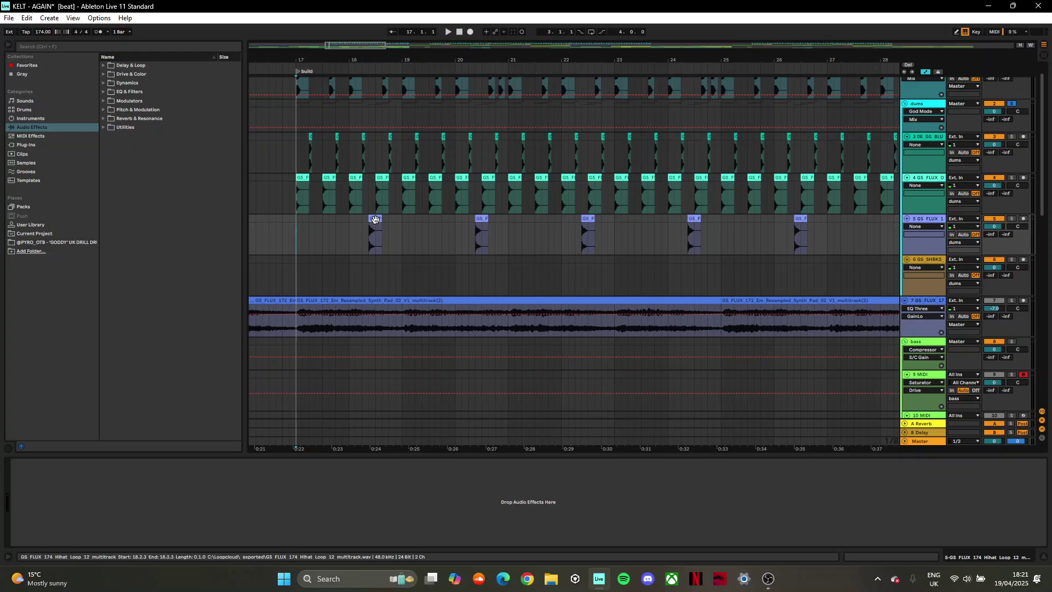
# Step: Inspect the first hi-hat loop clip, then audition the soloed dums group from bar 17 and unsolo it
pyautogui.click(376, 220)
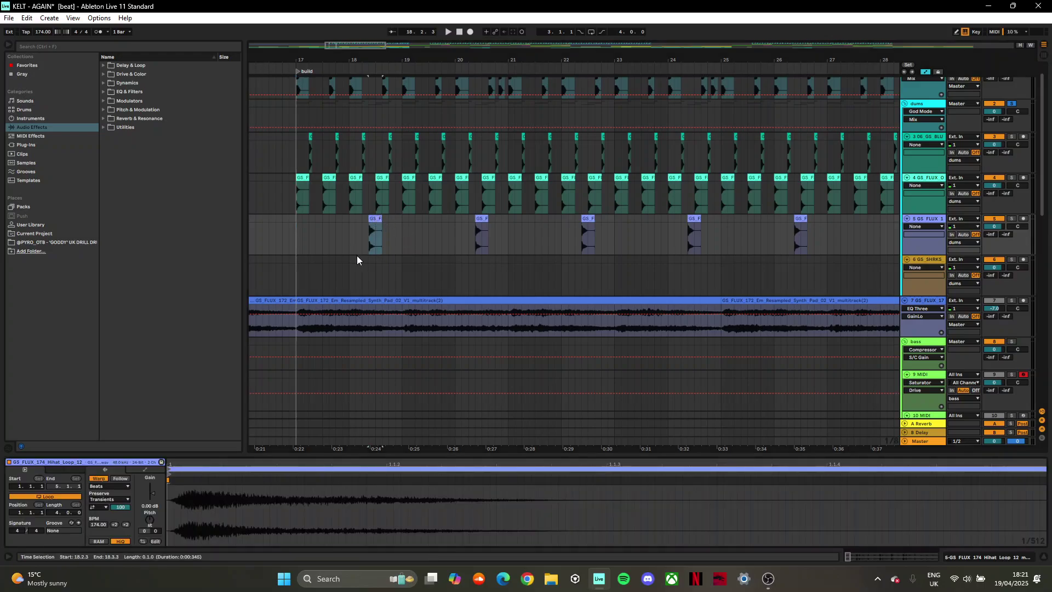
pyautogui.moveTo(369, 59); pyautogui.dragTo(390, 94)
pyautogui.click(261, 225)
pyautogui.press('space')
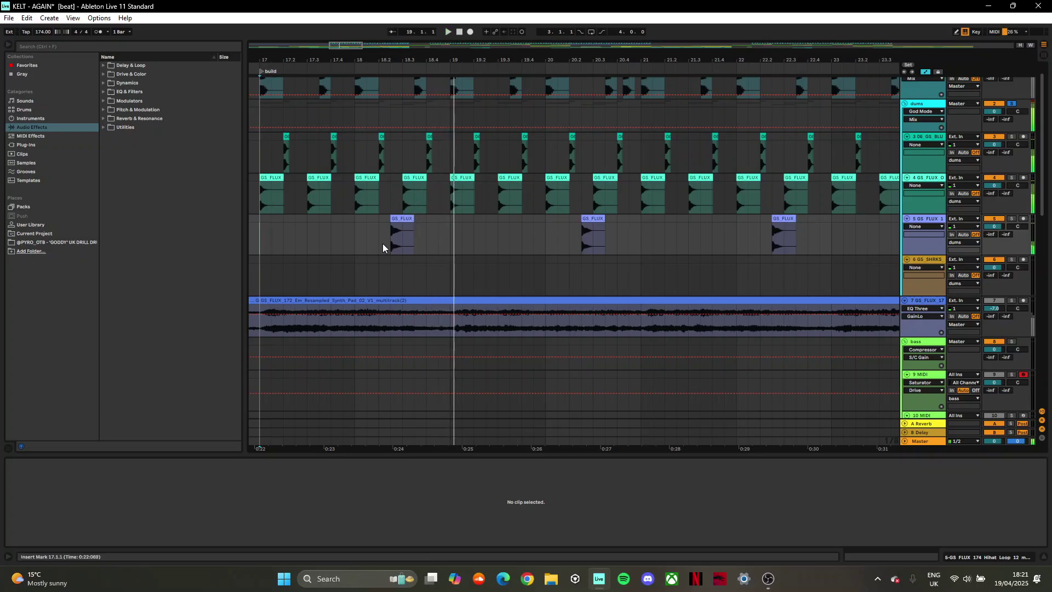
pyautogui.moveTo(441, 56); pyautogui.dragTo(478, 54)
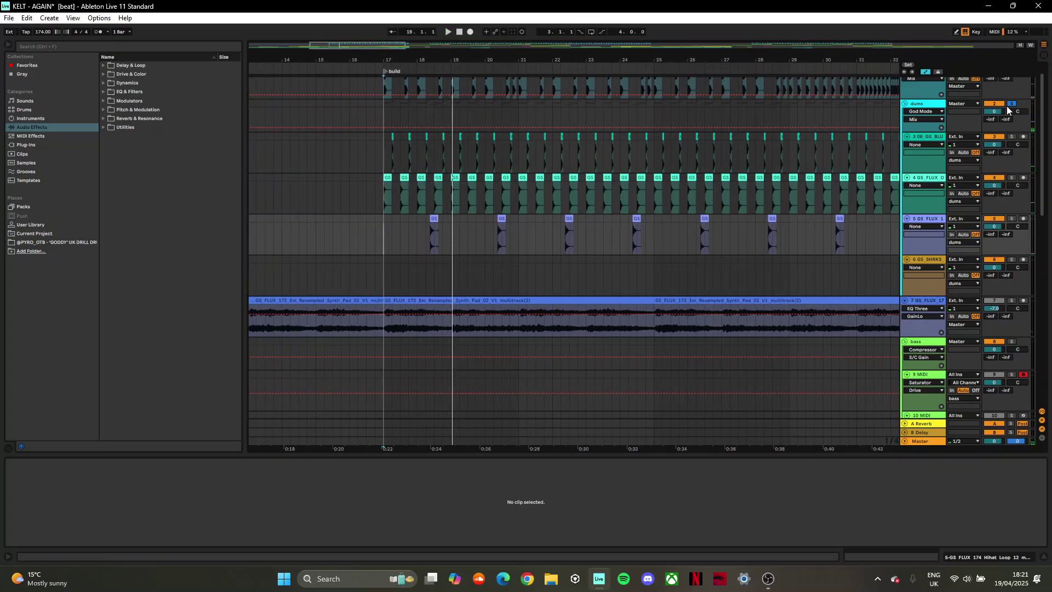
pyautogui.click(1013, 104)
pyautogui.scroll(2, 555, 291)
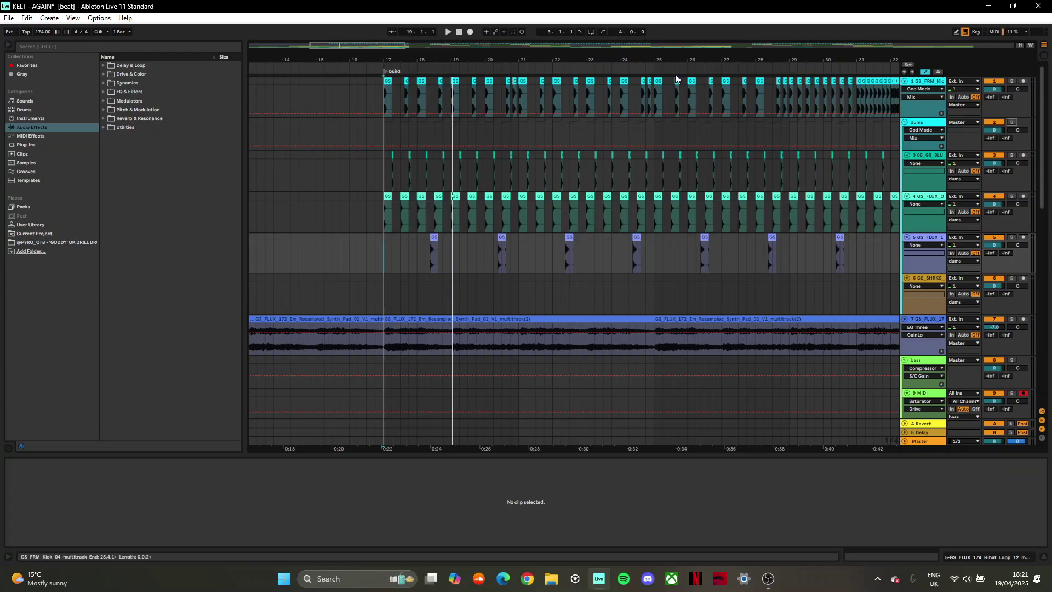
# Step: Mark out the empty intro on the hi-hat loop track from bar 1 to bar 17, then clear the selection
pyautogui.moveTo(662, 56); pyautogui.dragTo(422, 28)
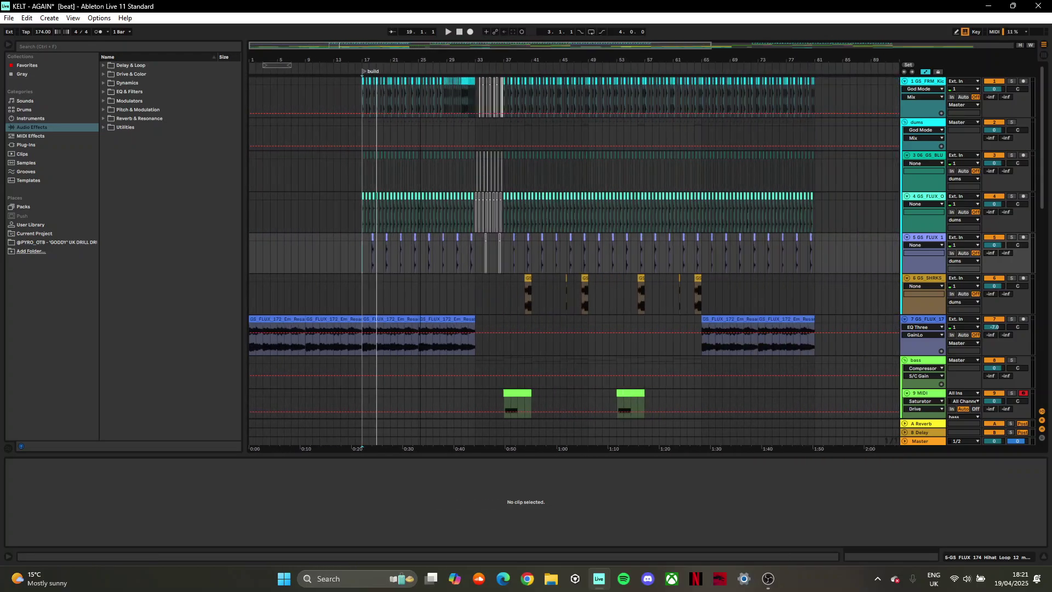
pyautogui.moveTo(362, 271); pyautogui.dragTo(239, 265)
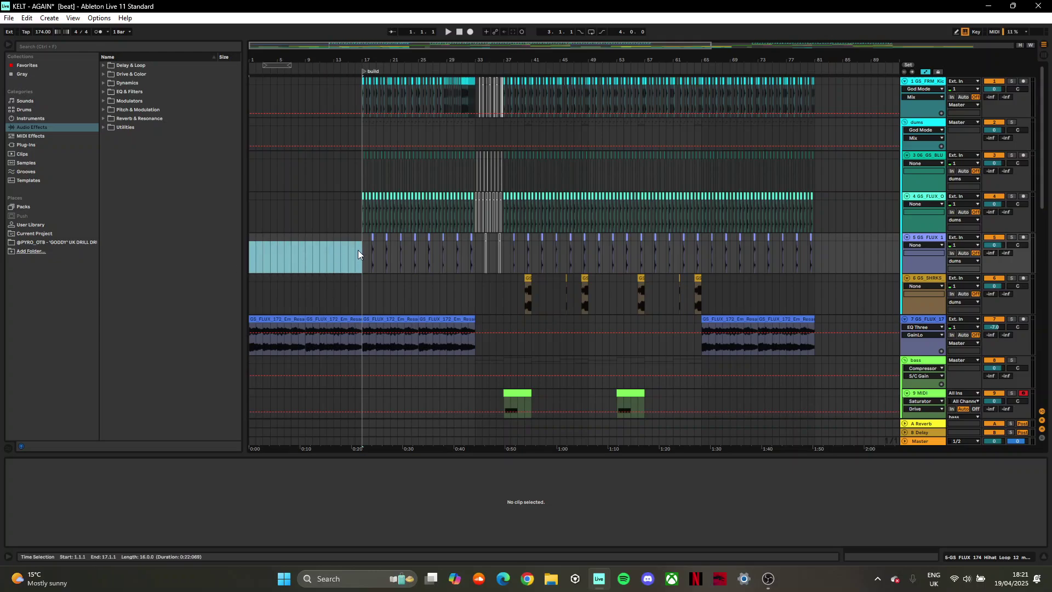
pyautogui.moveTo(360, 236); pyautogui.dragTo(227, 235)
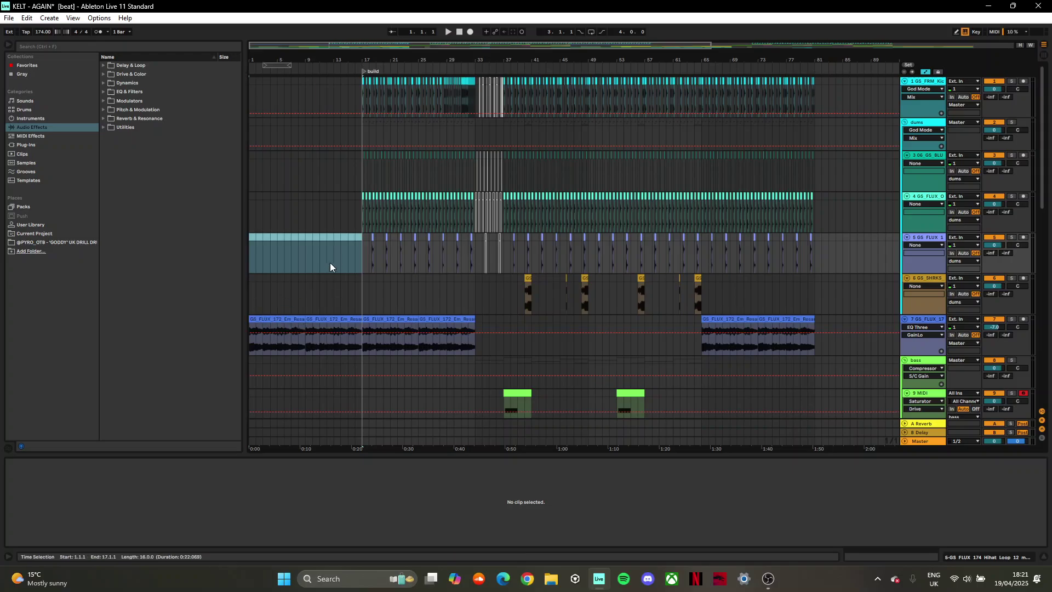
pyautogui.click(354, 251)
# Step: Set the insert marker at bar 17 on the dums group and examine the kick pattern through the build
pyautogui.moveTo(456, 59); pyautogui.dragTo(464, 79)
pyautogui.click(275, 129)
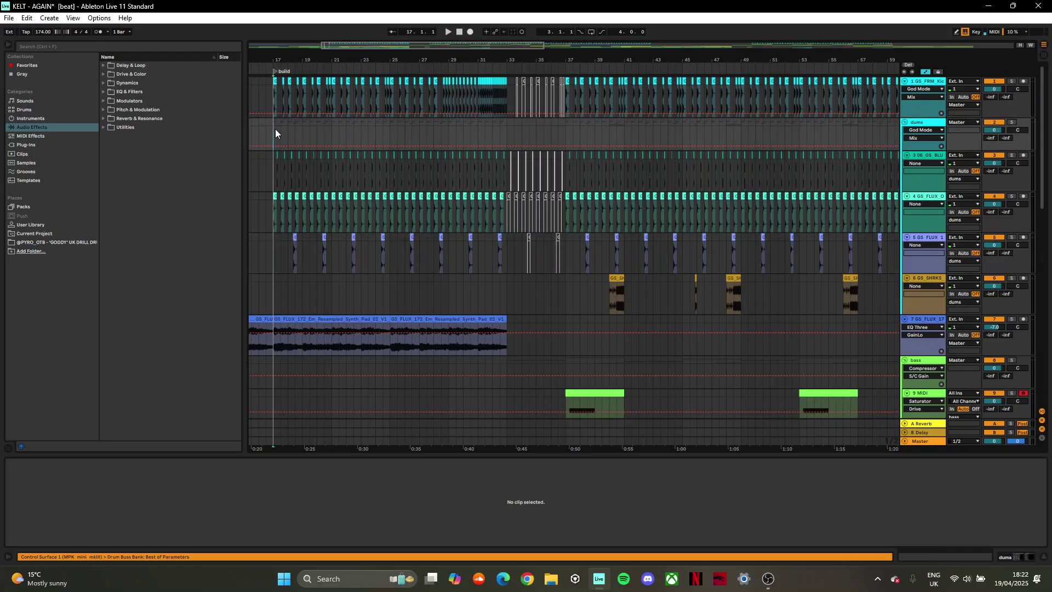
pyautogui.moveTo(280, 57); pyautogui.dragTo(281, 110)
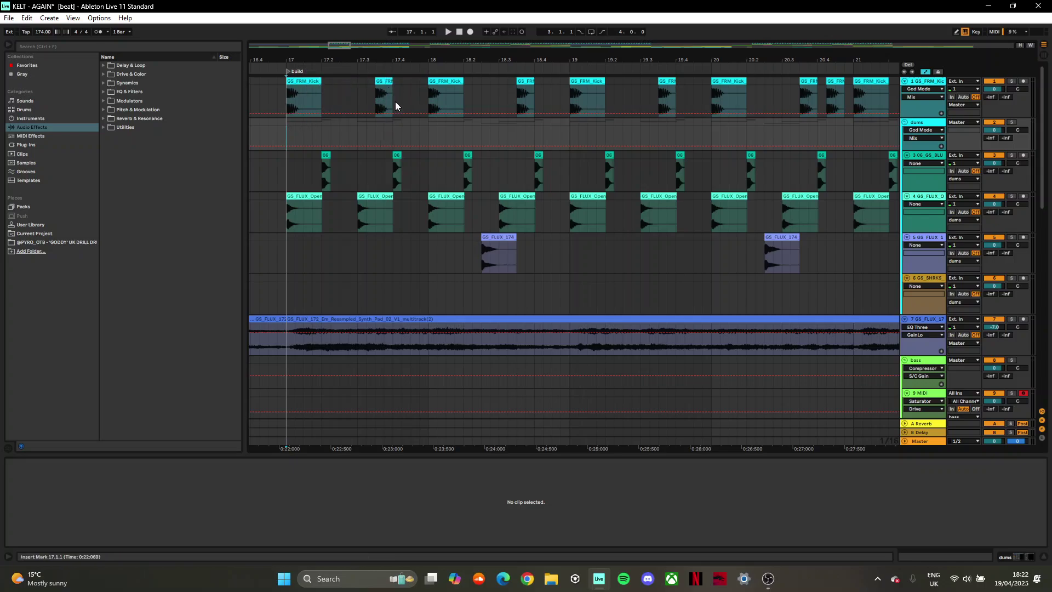
pyautogui.press('+')
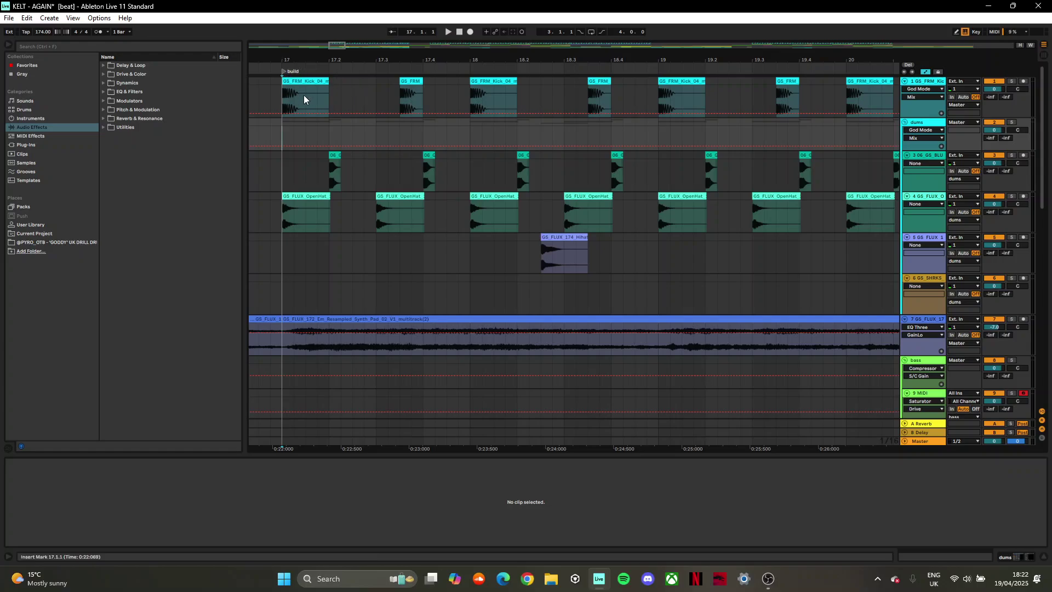
pyautogui.moveTo(472, 57); pyautogui.dragTo(455, 61)
pyautogui.moveTo(340, 56); pyautogui.dragTo(320, 54)
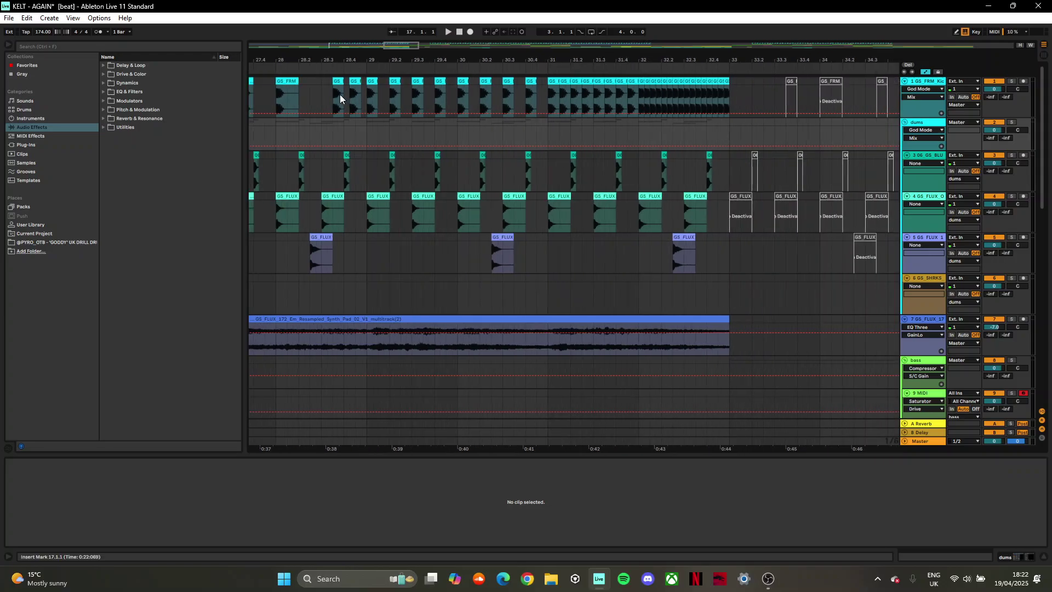
# Step: Solo the kick track, audition its roll from 27.4.3 into bar 33, stop playback and unsolo it
pyautogui.click(1013, 81)
pyautogui.press('space')
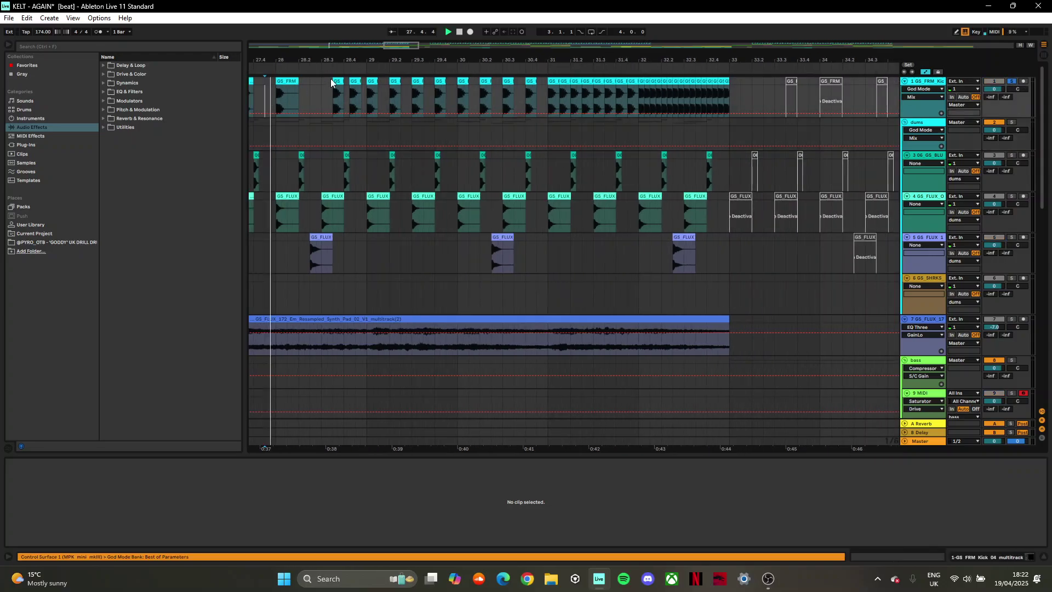
pyautogui.moveTo(373, 59); pyautogui.dragTo(316, 55)
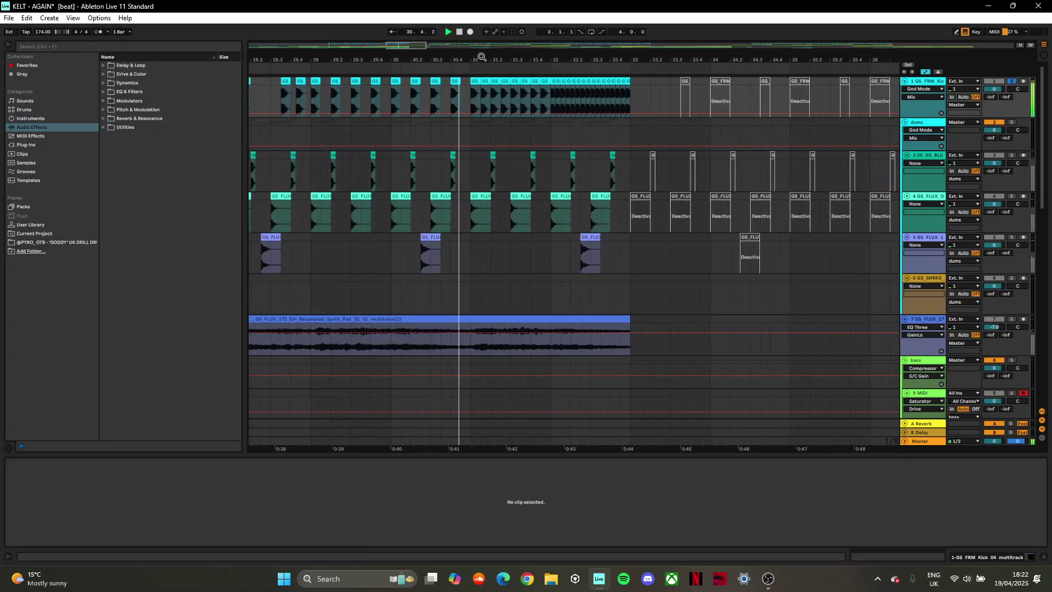
pyautogui.moveTo(481, 57)
pyautogui.mouseDown()
pyautogui.moveTo(463, 68)
pyautogui.moveTo(412, 60)
pyautogui.moveTo(431, 53)
pyautogui.mouseUp()
pyautogui.press('space')
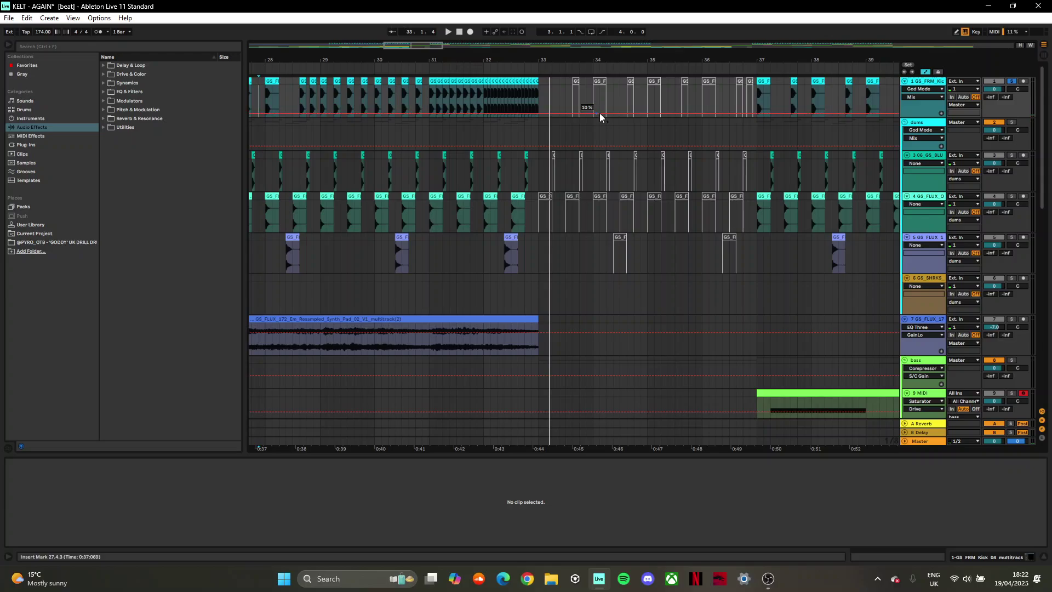
pyautogui.click(1014, 81)
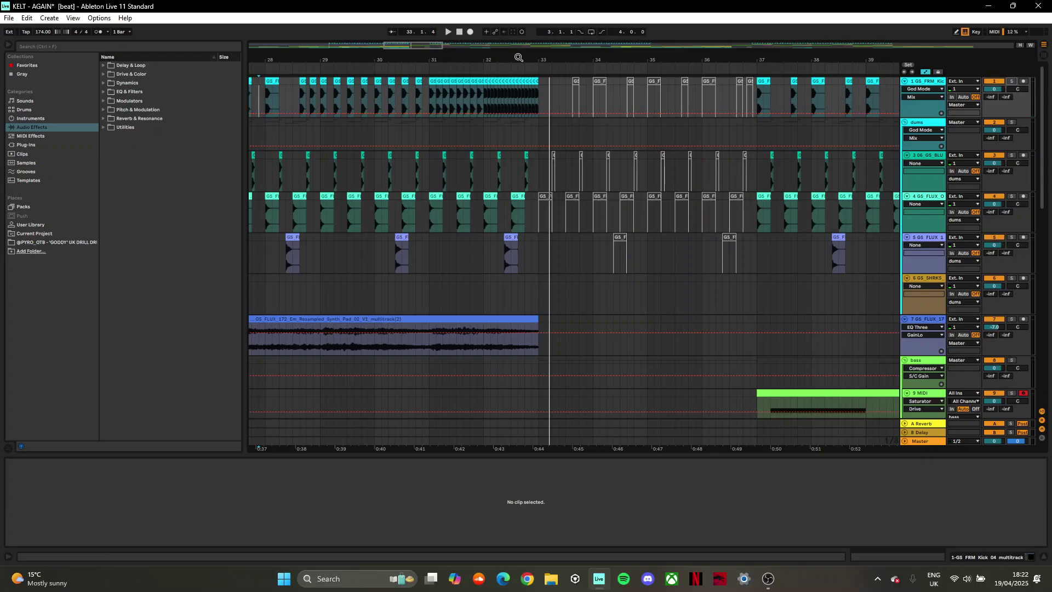
# Step: Look over the deactivated drum clips and bass clips after bar 33, and open the synth pad track's devices
pyautogui.moveTo(518, 57); pyautogui.dragTo(520, 44)
pyautogui.scroll(-5, 603, 192)
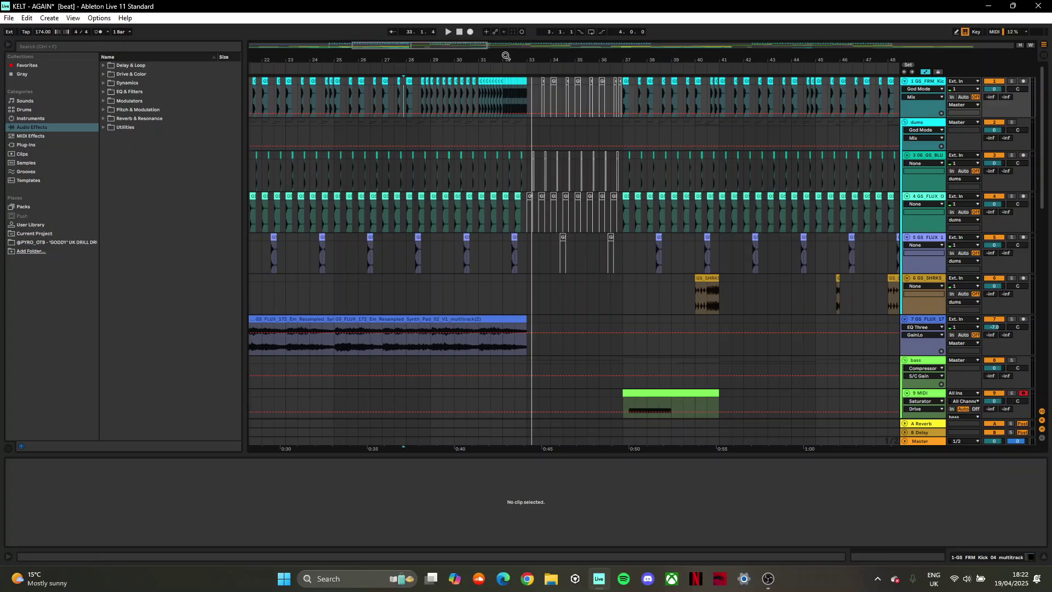
pyautogui.scroll(-1, 627, 261)
pyautogui.scroll(-3, 594, 164)
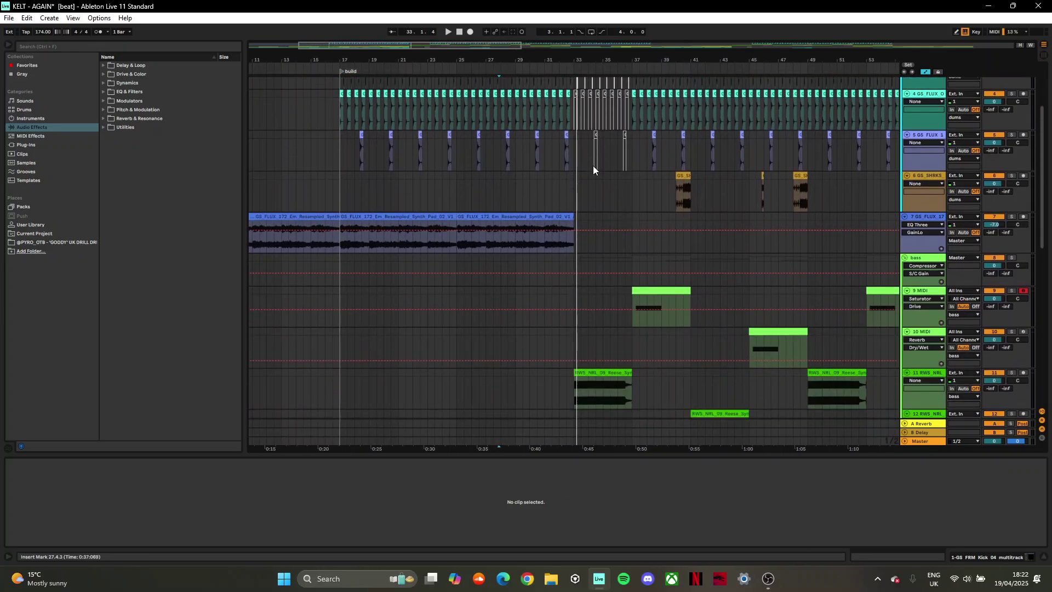
pyautogui.scroll(3, 572, 218)
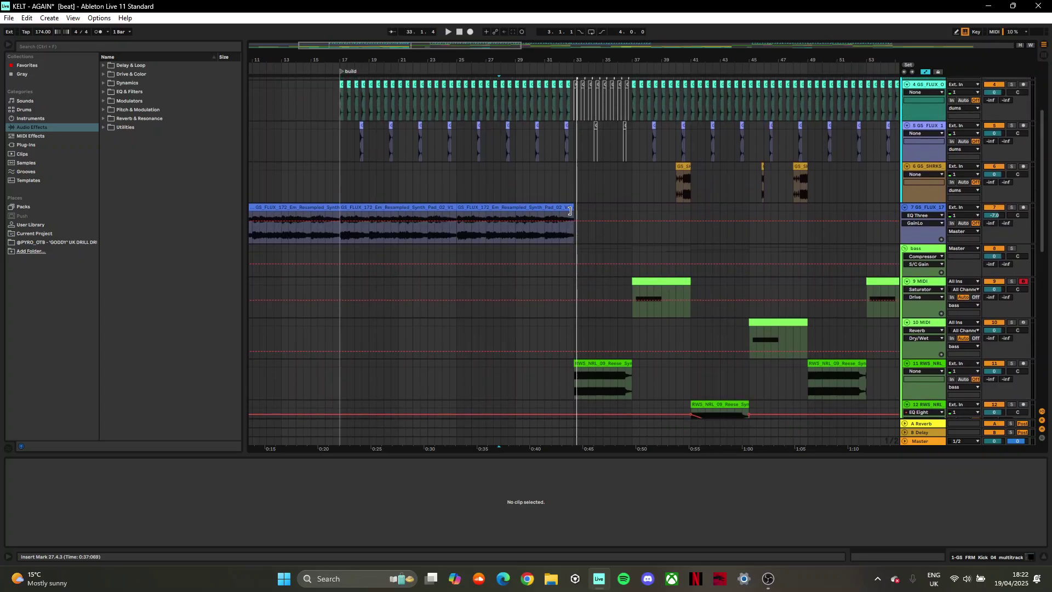
pyautogui.moveTo(645, 59); pyautogui.dragTo(645, 45)
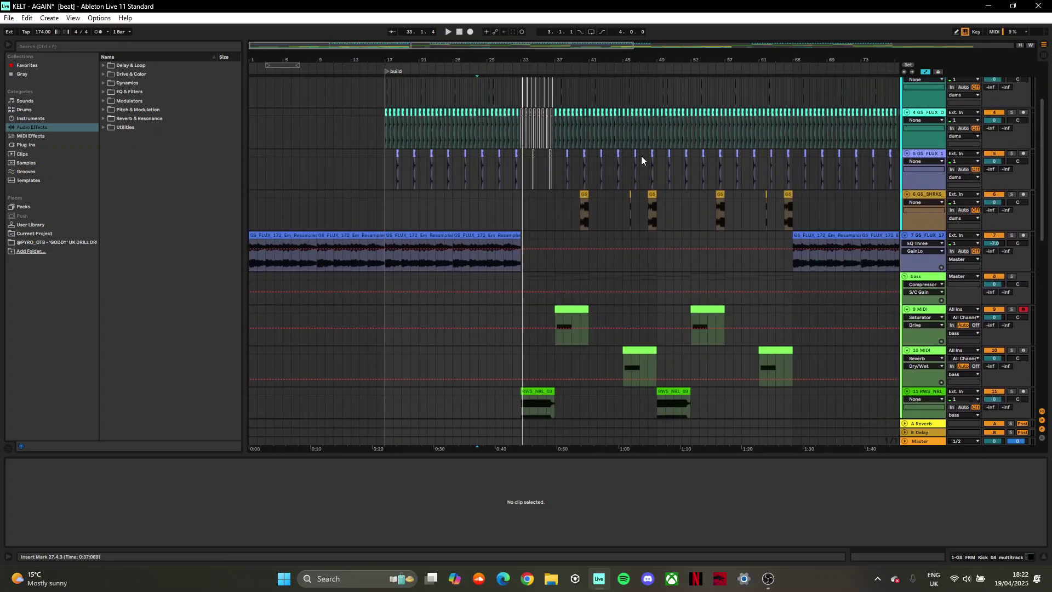
pyautogui.click(932, 237)
pyautogui.click(937, 236)
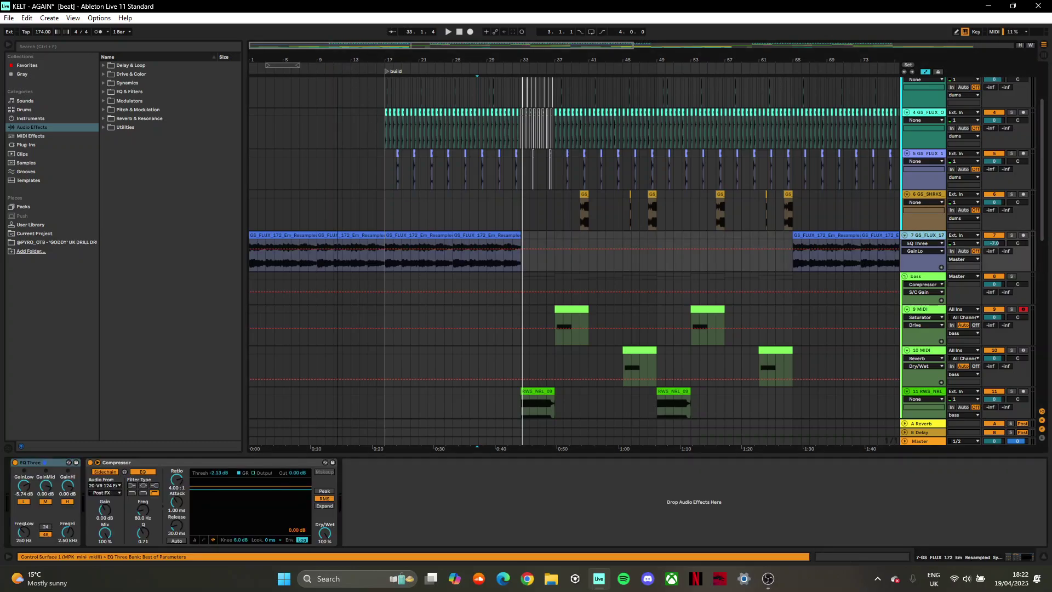
# Step: Solo the synth pad track, play it from bar 1 and stop playback
pyautogui.click(1012, 236)
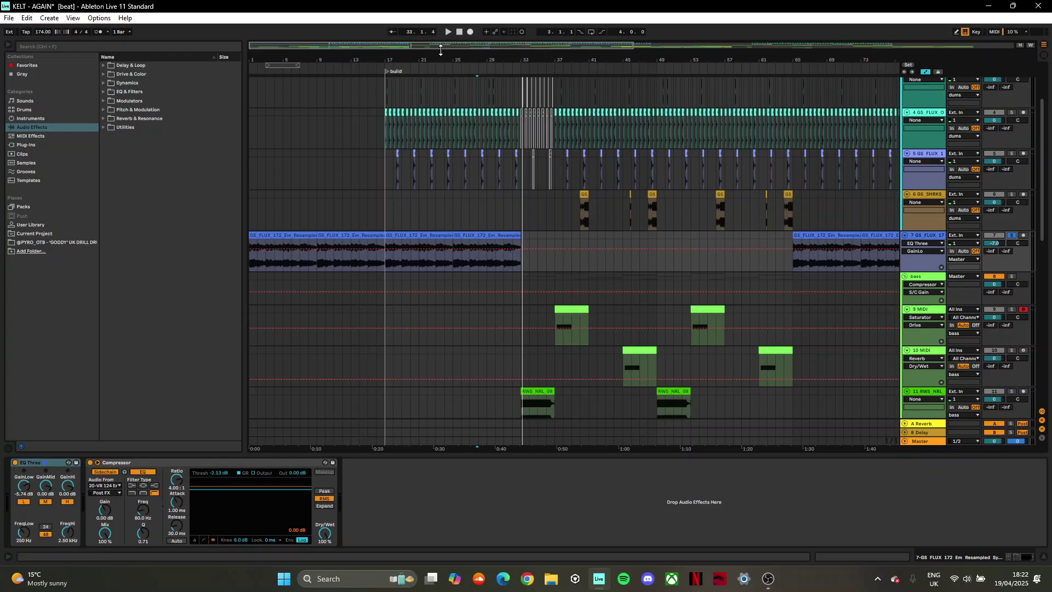
pyautogui.click(462, 32)
pyautogui.press('space')
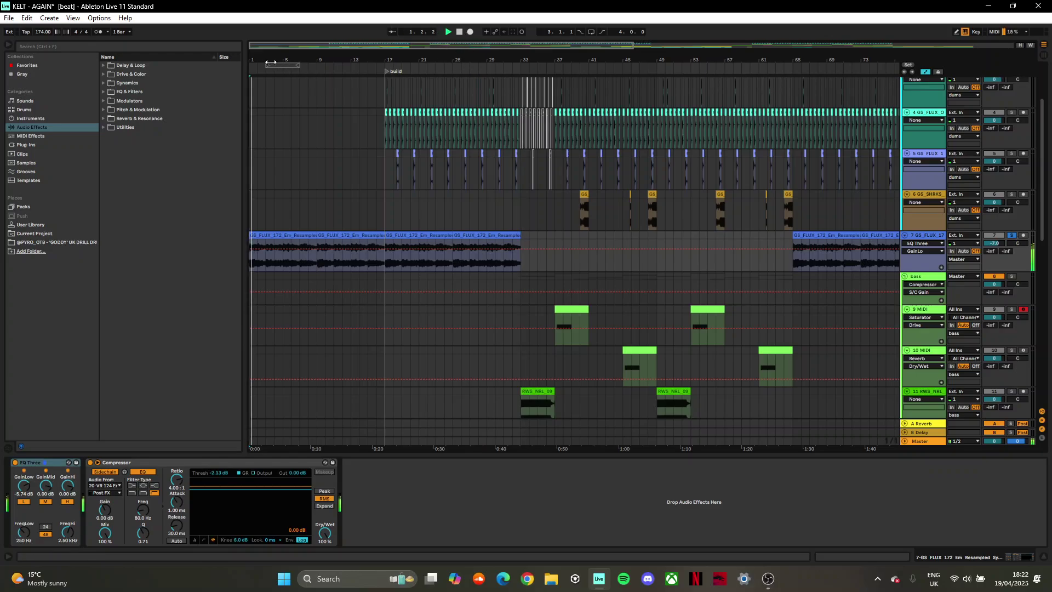
pyautogui.moveTo(269, 59); pyautogui.dragTo(269, 83)
pyautogui.moveTo(327, 58); pyautogui.dragTo(328, 53)
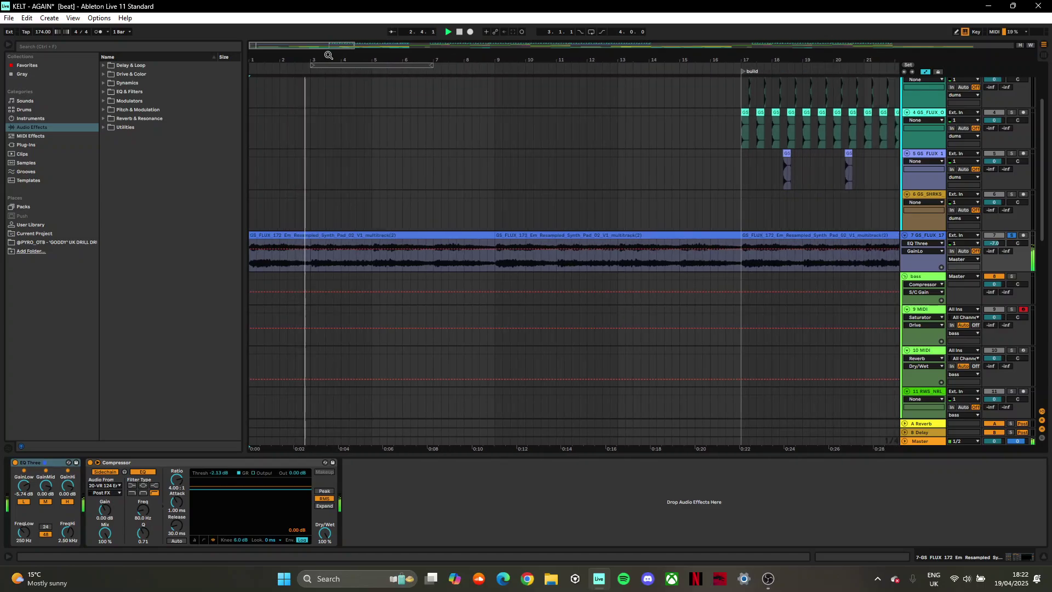
pyautogui.press('space')
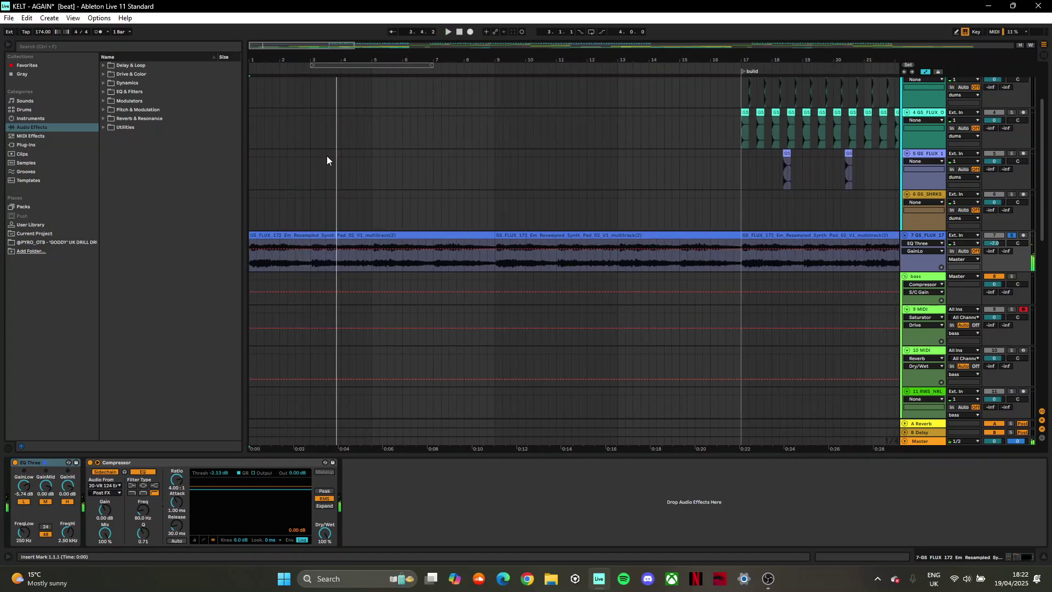
# Step: Open the first synth pad clip's sample details, view its available clip commands and dismiss them
pyautogui.moveTo(302, 59); pyautogui.dragTo(302, 53)
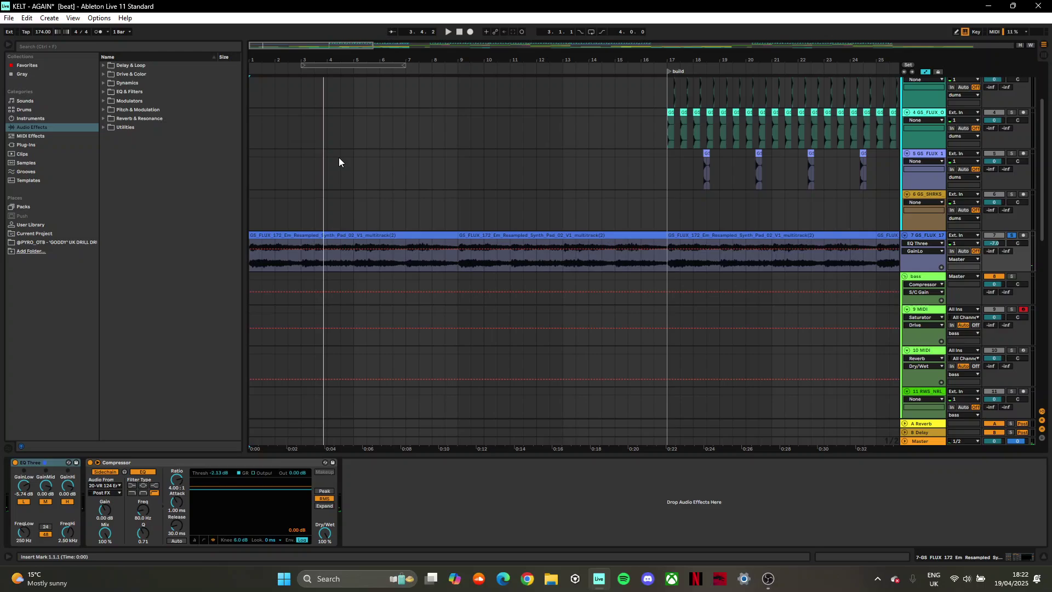
pyautogui.click(251, 263)
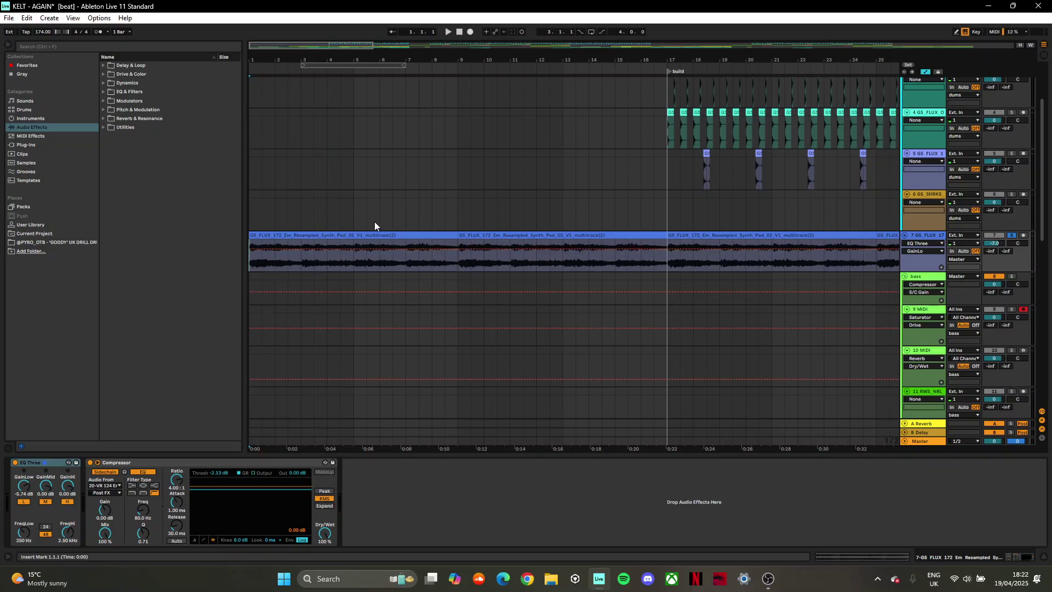
pyautogui.click(395, 235)
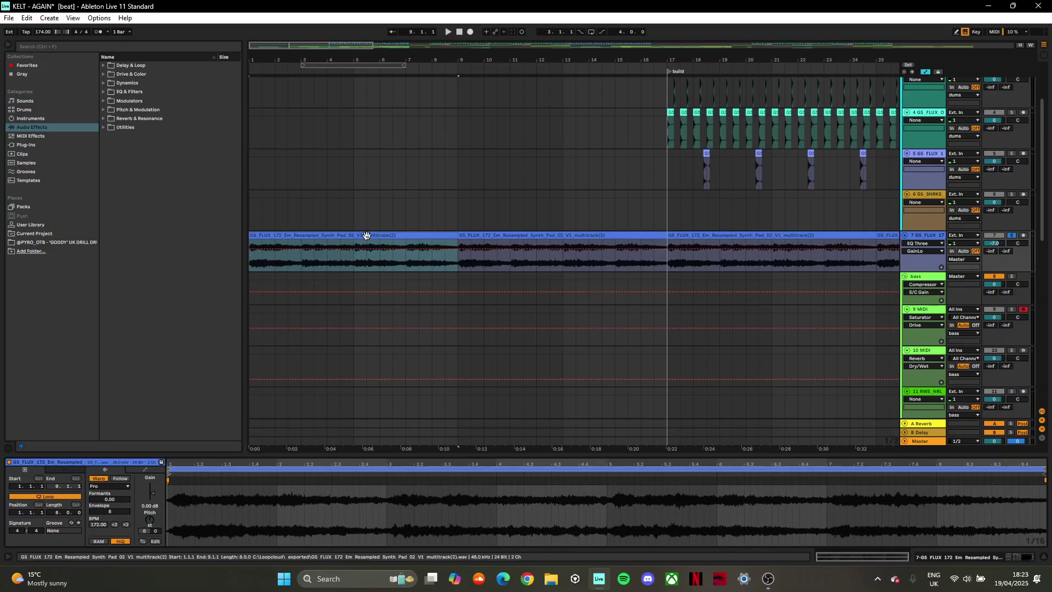
pyautogui.rightClick(366, 236)
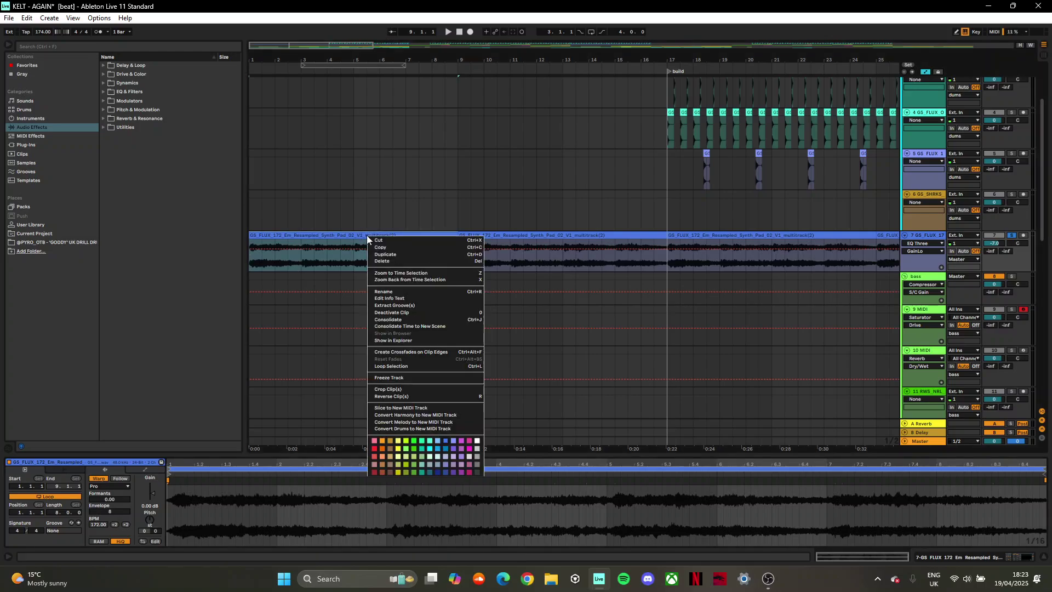
pyautogui.click(291, 183)
# Step: Replay the soloed synth pad from bar 1, stop playback and unsolo the track
pyautogui.click(250, 262)
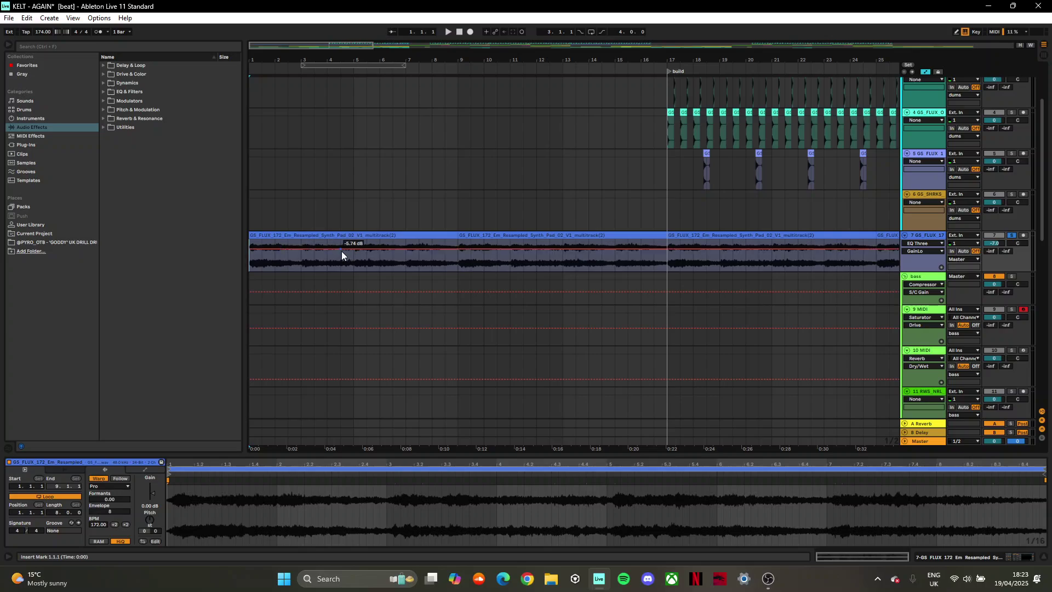
pyautogui.press('space')
pyautogui.press('-')
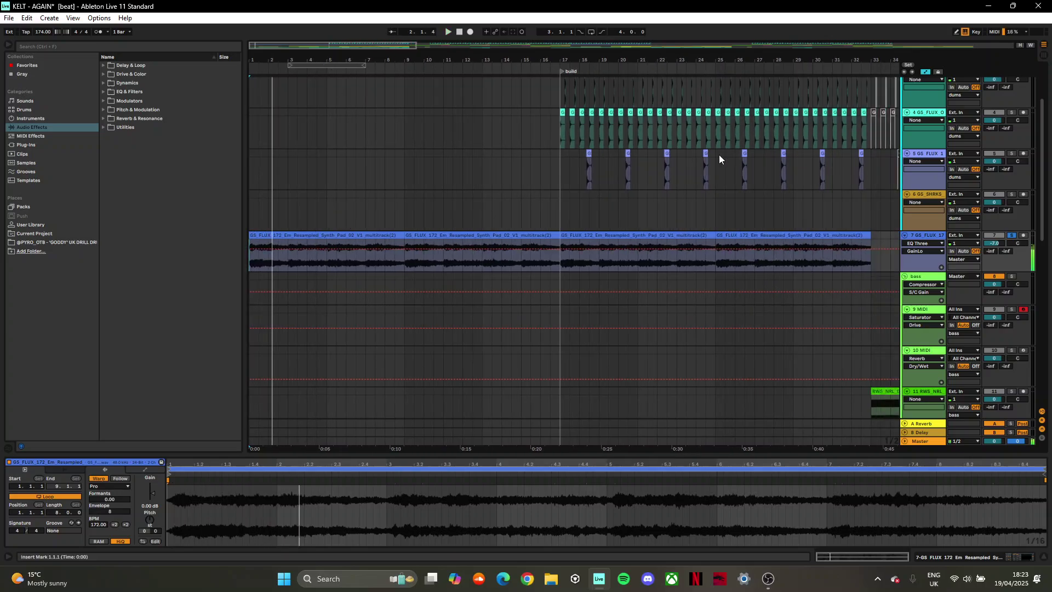
# Step: Examine the effects tracks below the bass group and inspect the tonal boom clips in the intro and build
pyautogui.scroll(-3, 531, 229)
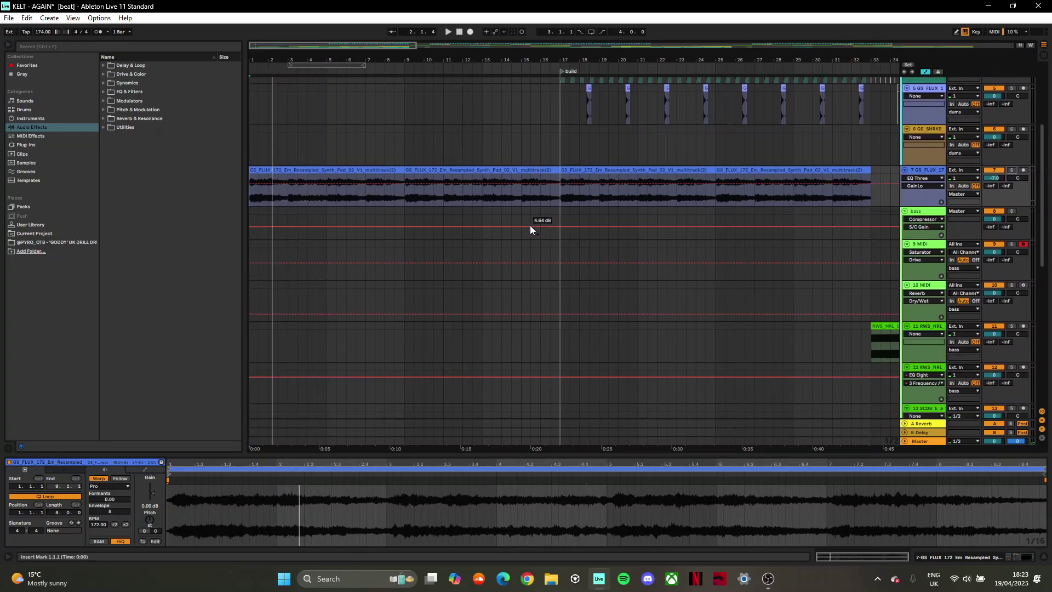
pyautogui.scroll(-3, 531, 225)
pyautogui.press('-')
pyautogui.scroll(-4, 318, 213)
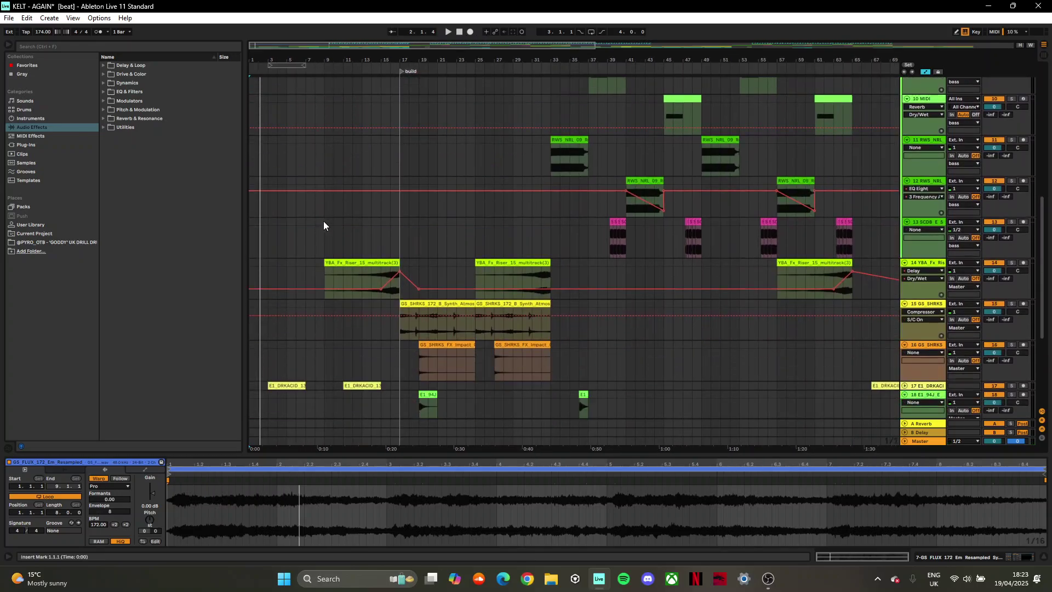
pyautogui.scroll(-5, 324, 226)
pyautogui.moveTo(274, 61); pyautogui.dragTo(292, 85)
pyautogui.click(299, 312)
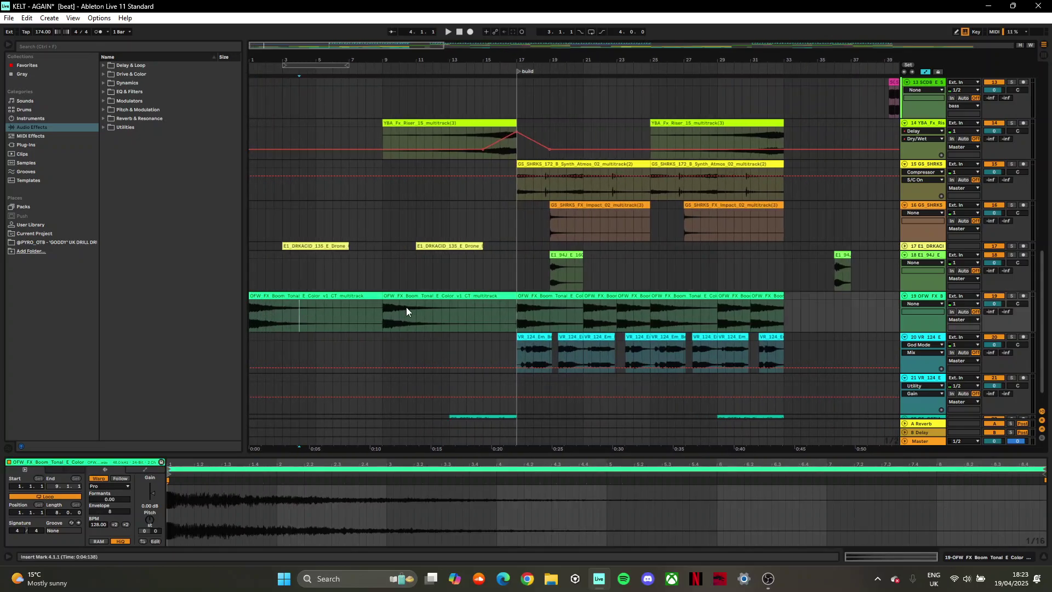
pyautogui.click(609, 312)
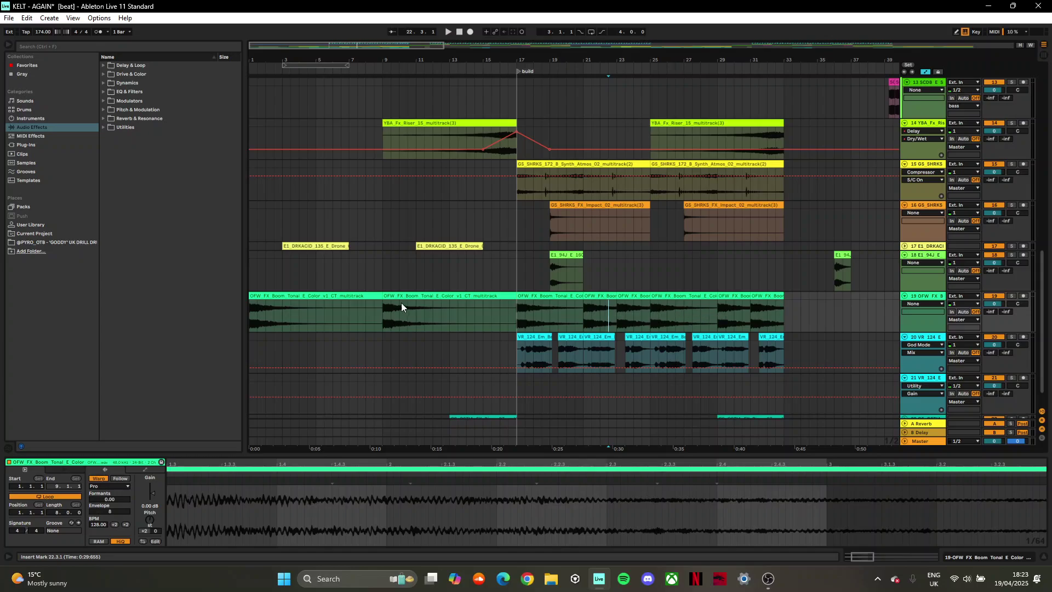
pyautogui.click(256, 310)
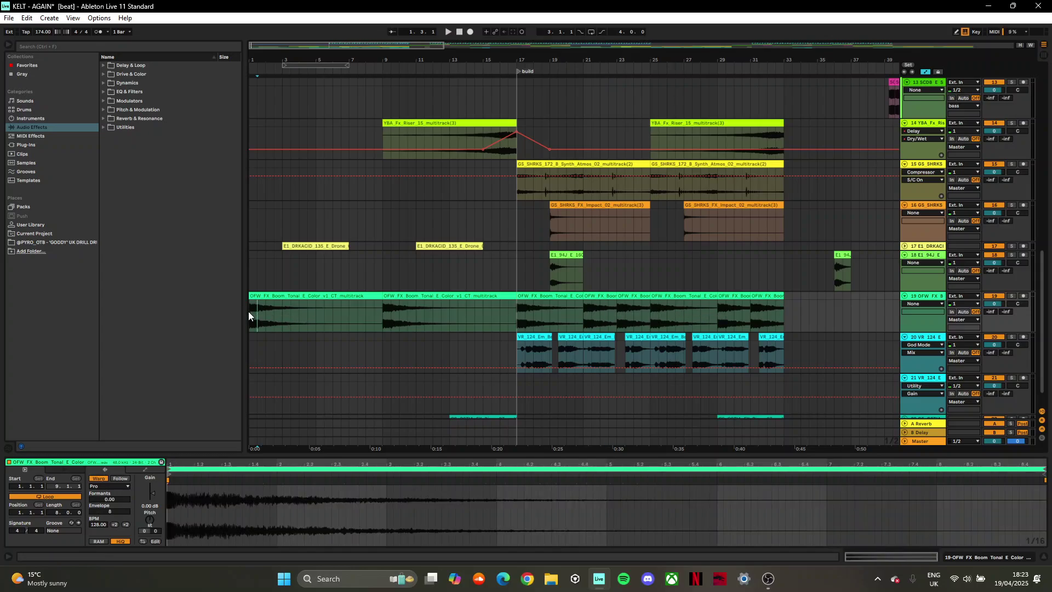
# Step: Solo the tonal boom track, play it from bar 1, stop playback and unsolo the track
pyautogui.click(251, 308)
pyautogui.scroll(1, 274, 225)
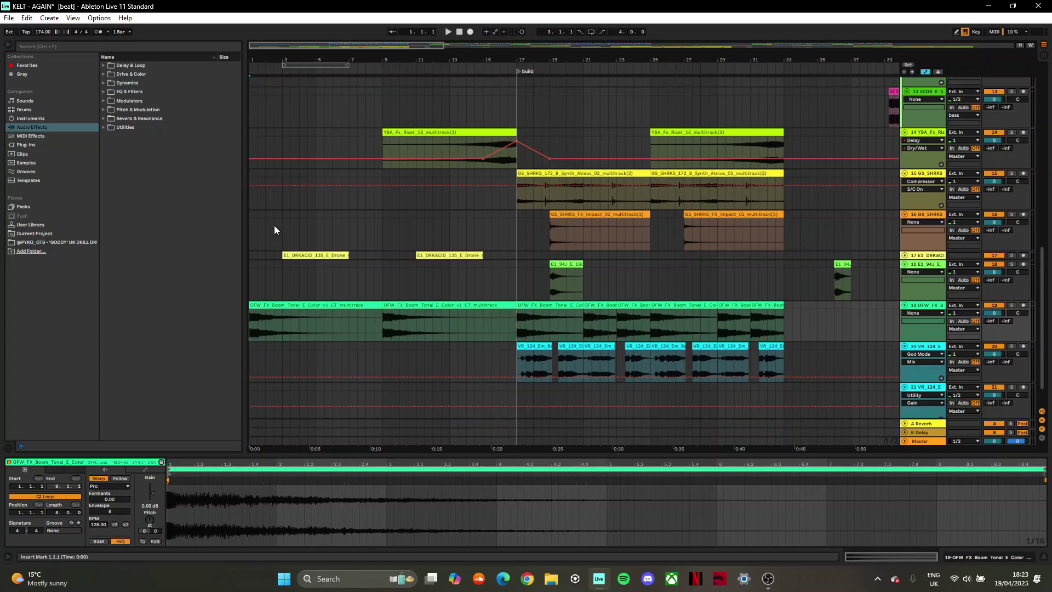
pyautogui.scroll(1, 287, 276)
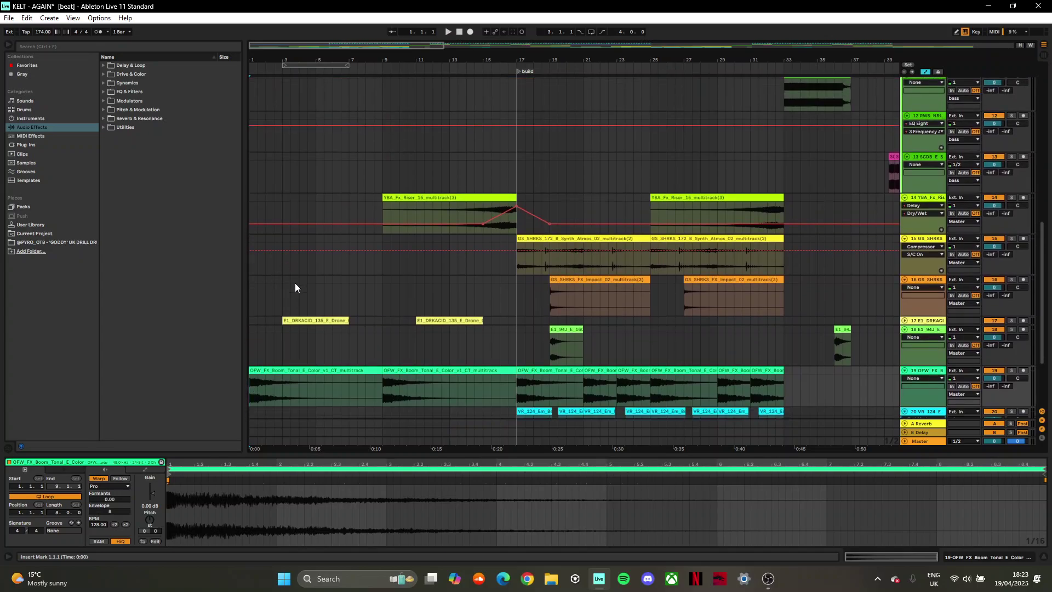
pyautogui.press('space')
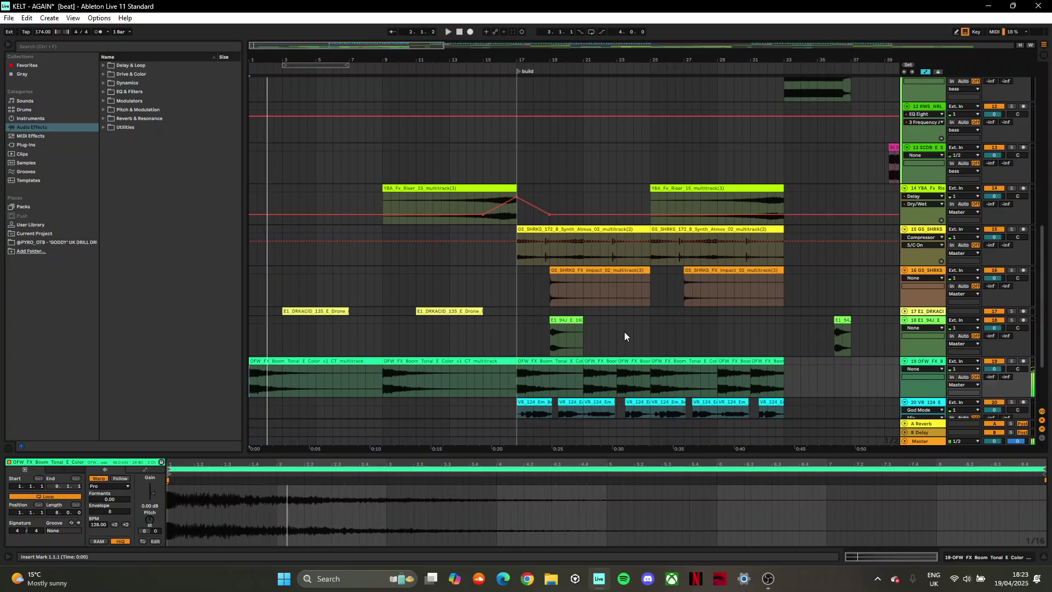
pyautogui.click(1013, 361)
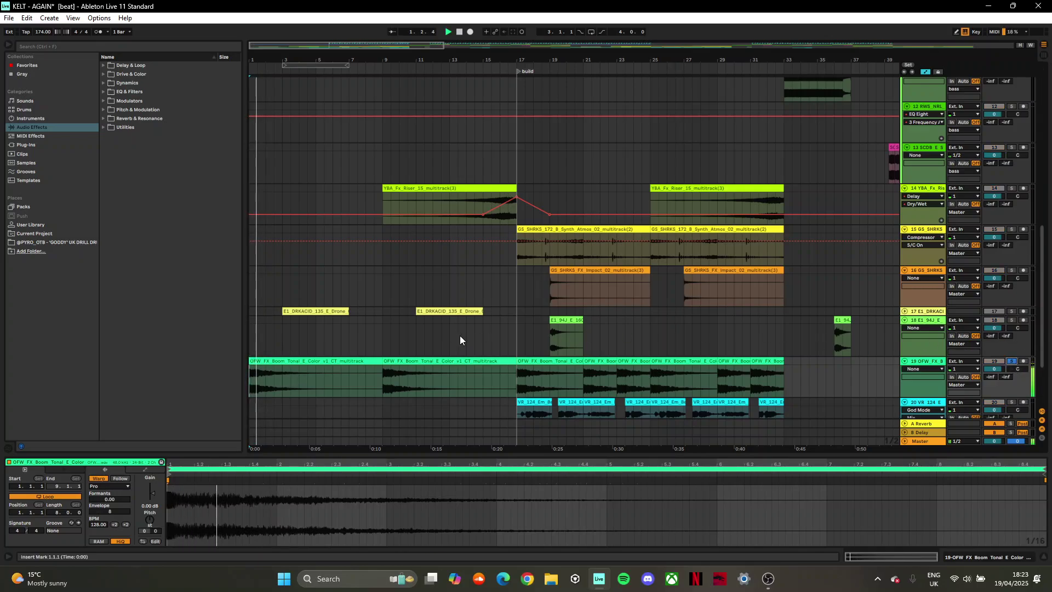
pyautogui.press('space')
pyautogui.click(1014, 360)
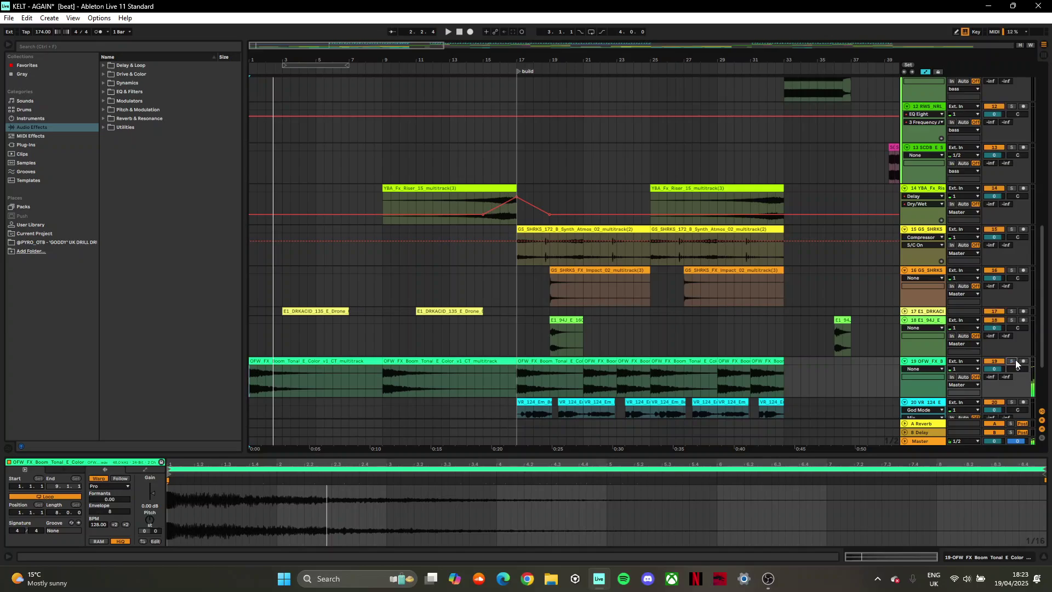
# Step: Solo the tonal boom track again and audition its build clips from bars 17, 21 and 23
pyautogui.click(1014, 361)
pyautogui.click(514, 376)
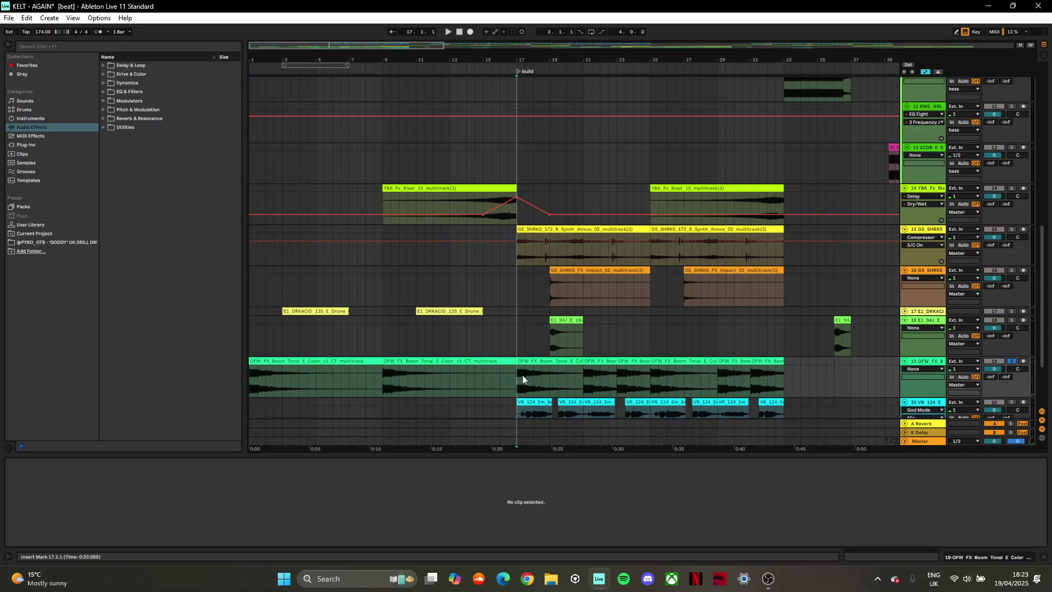
pyautogui.press('space')
pyautogui.click(583, 380)
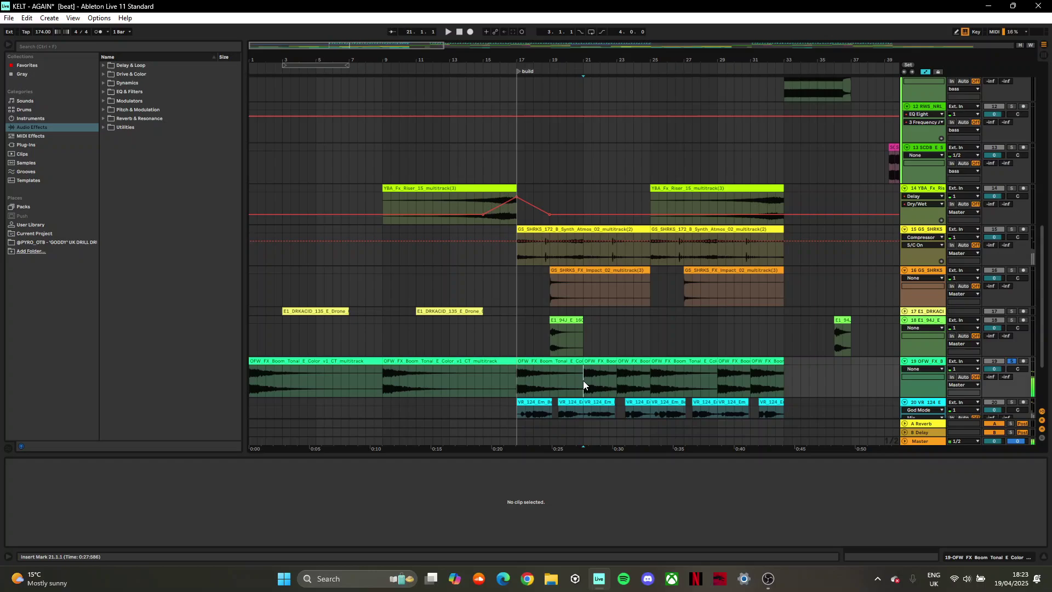
pyautogui.click(617, 379)
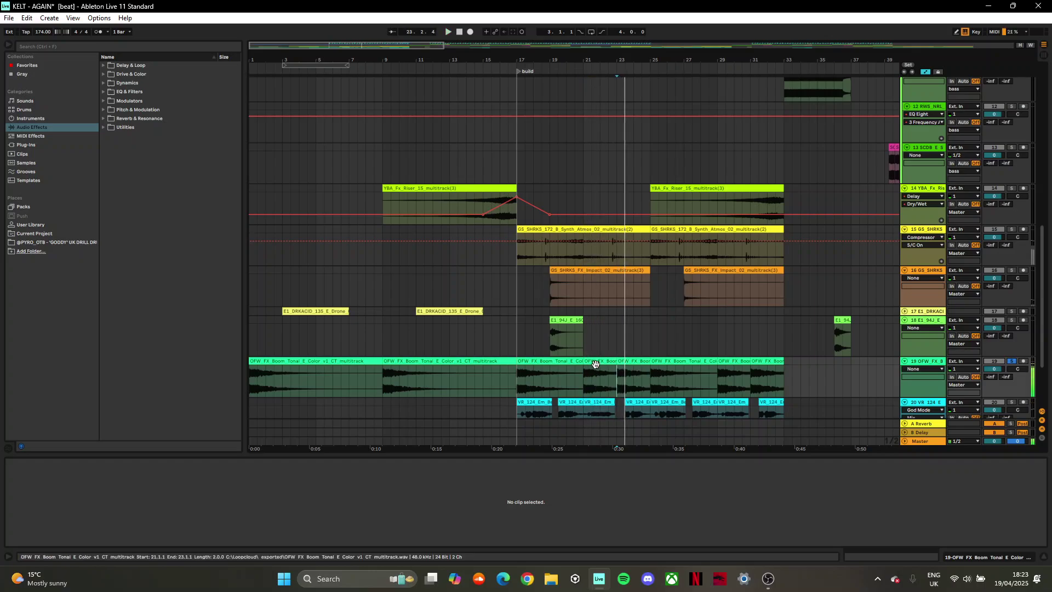
# Step: Inspect the tonal boom clips at bars 21 and 17 with playback stopped, and unsolo the track
pyautogui.click(594, 365)
pyautogui.press('space')
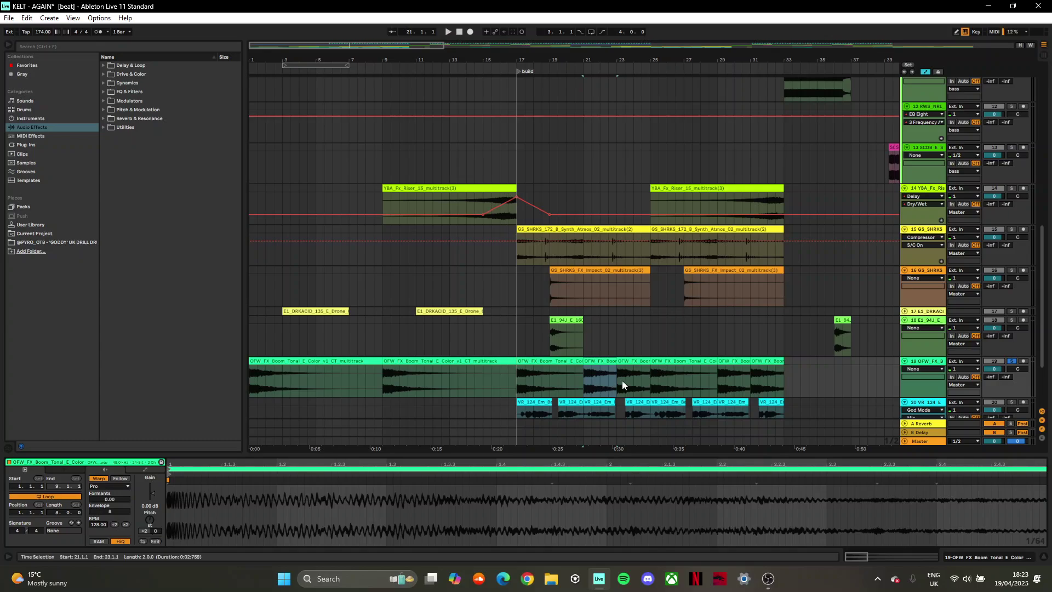
pyautogui.press('Right')
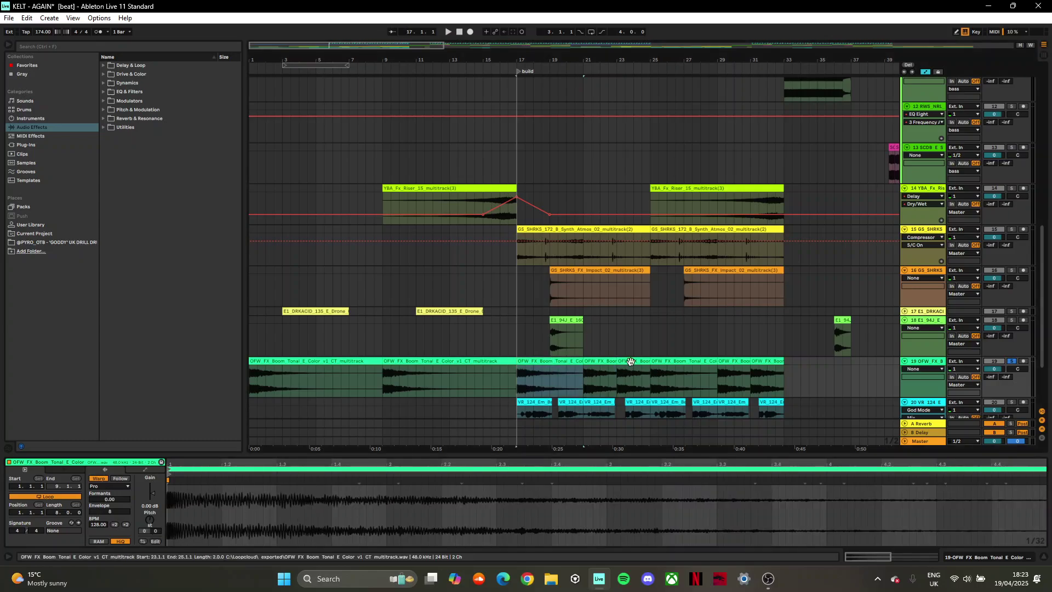
pyautogui.click(520, 377)
pyautogui.scroll(-3, 509, 327)
pyautogui.scroll(3, 503, 373)
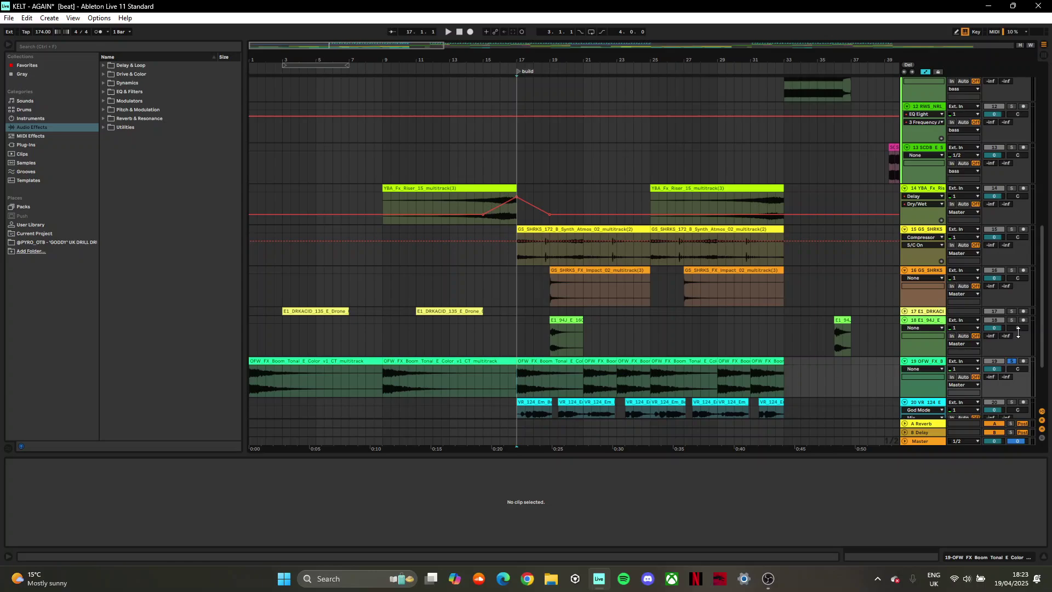
pyautogui.click(1015, 360)
# Step: Solo the female vocal track and play its first build clip from bar 17
pyautogui.scroll(-3, 607, 340)
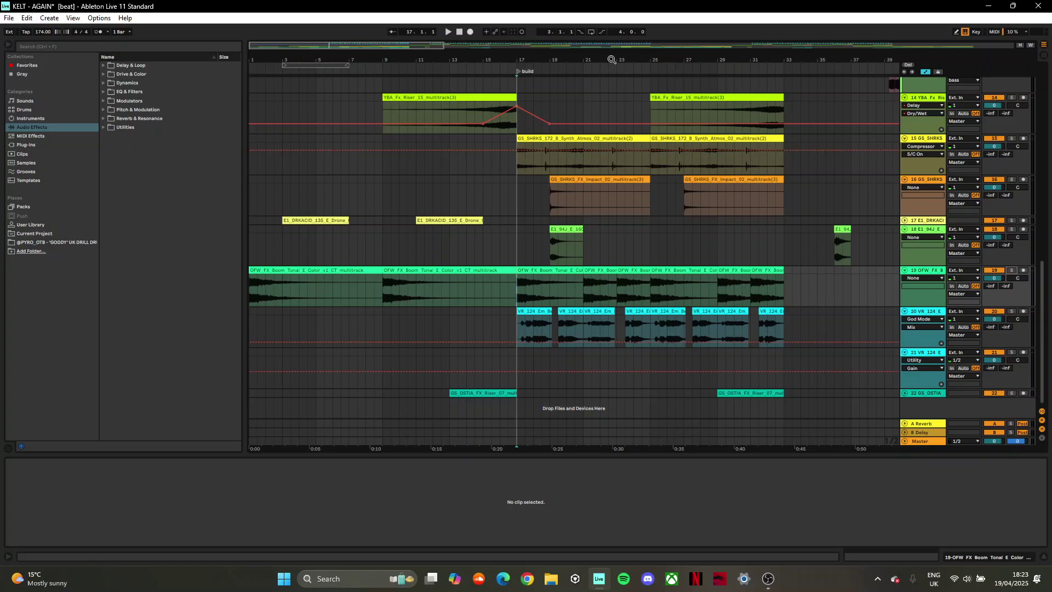
pyautogui.moveTo(631, 59); pyautogui.dragTo(591, 93)
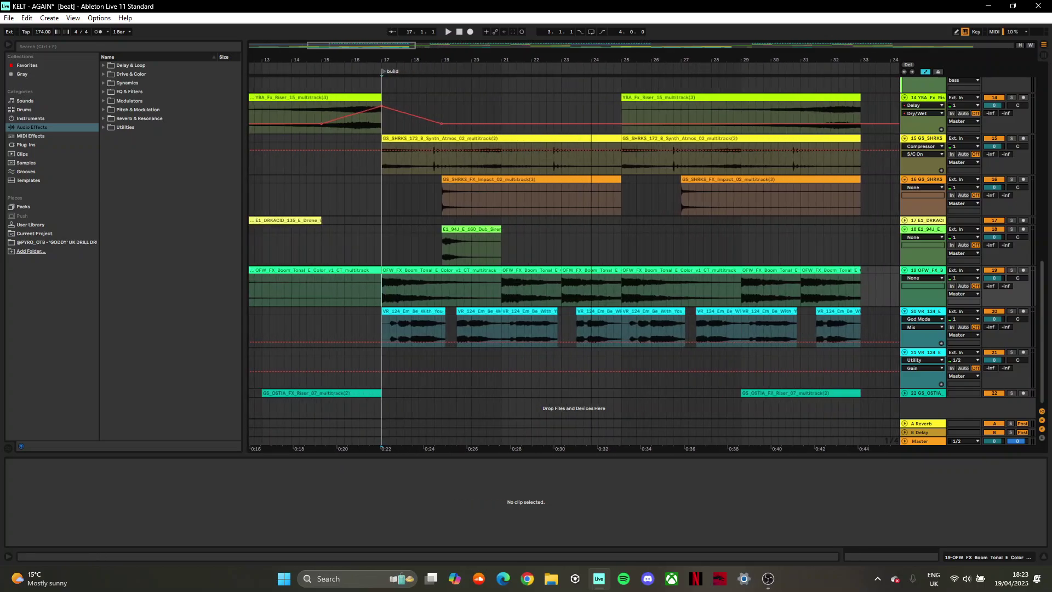
pyautogui.click(383, 326)
pyautogui.click(1012, 310)
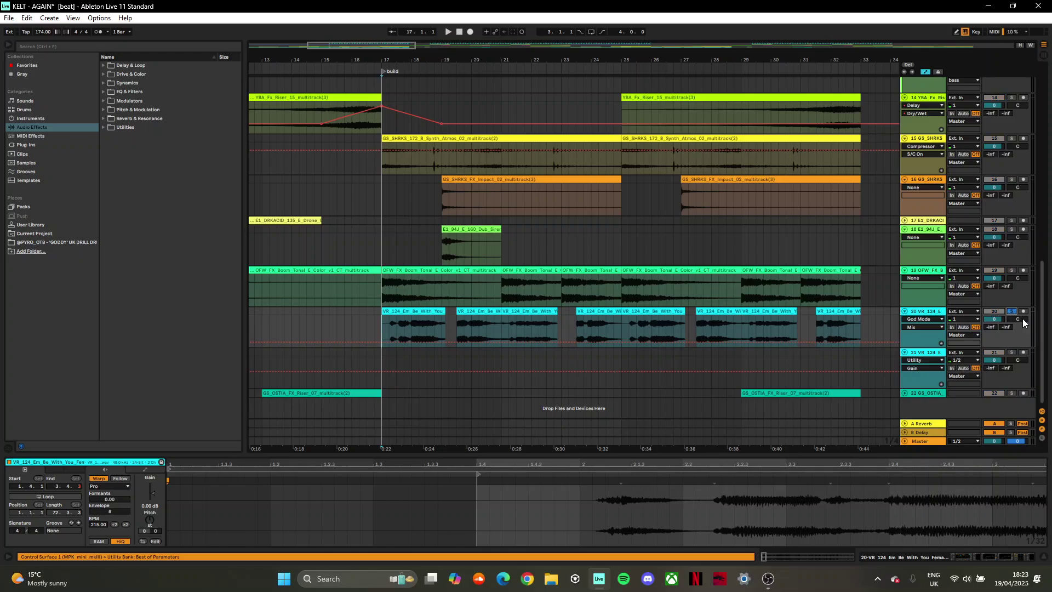
pyautogui.press('space')
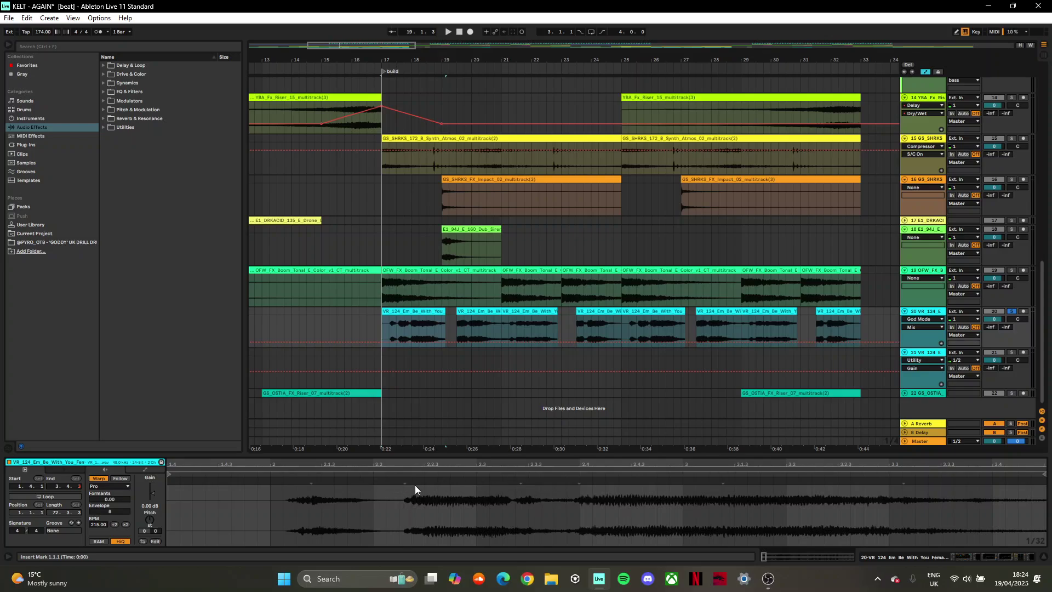
# Step: Examine the first vocal clip's waveform, replay the soloed vocal from bar 17 and stop playback
pyautogui.moveTo(271, 463); pyautogui.dragTo(268, 454)
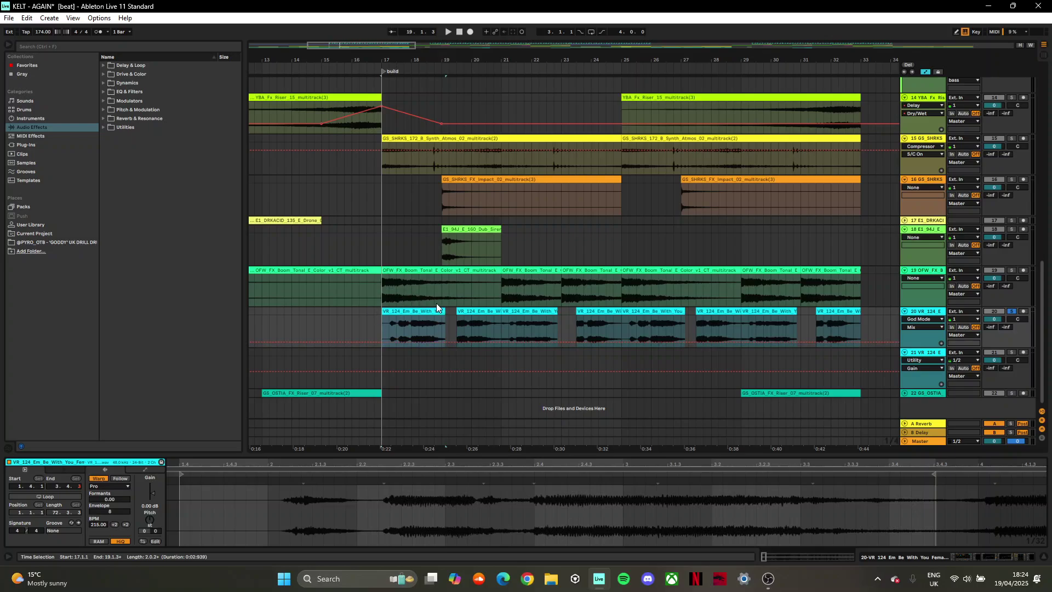
pyautogui.press('space')
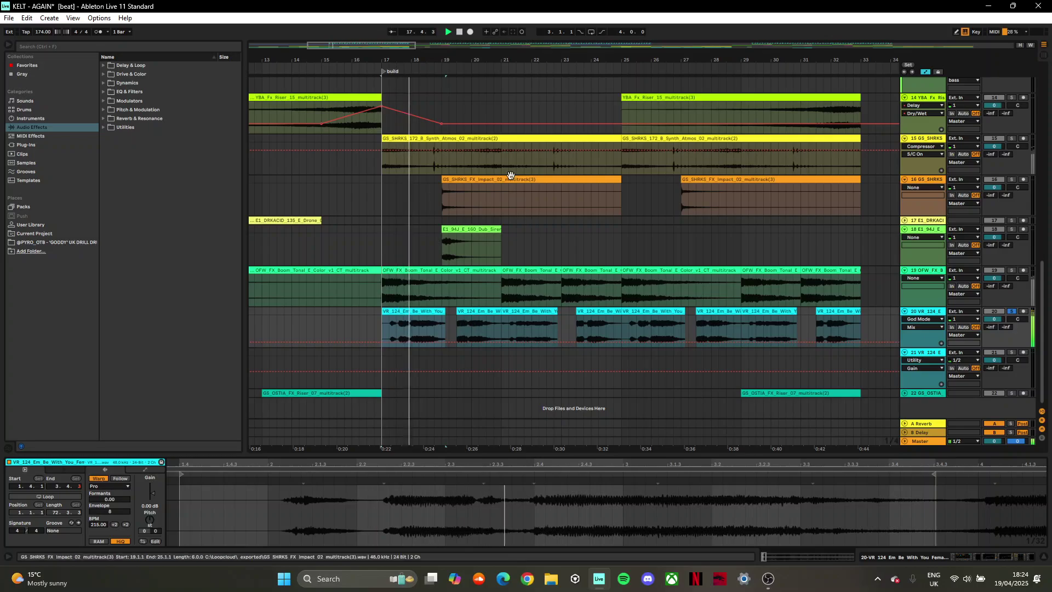
pyautogui.moveTo(493, 61); pyautogui.dragTo(493, 71)
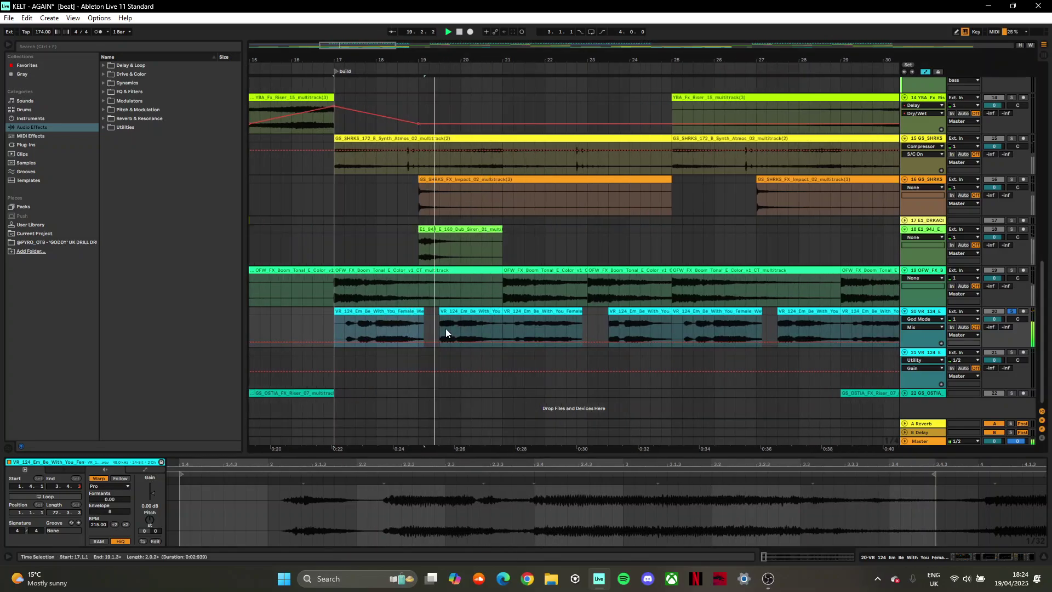
pyautogui.press('space')
# Step: Open the vocal track's device chain and look over its effects from Utility and Reverb through to Delay
pyautogui.click(928, 312)
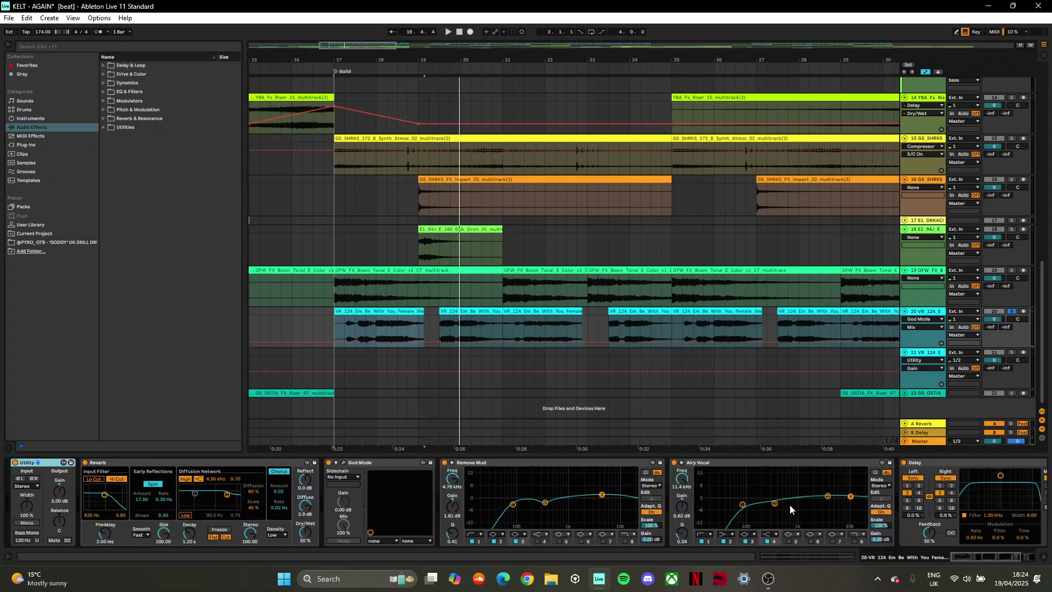
pyautogui.hscroll(5, 790, 505)
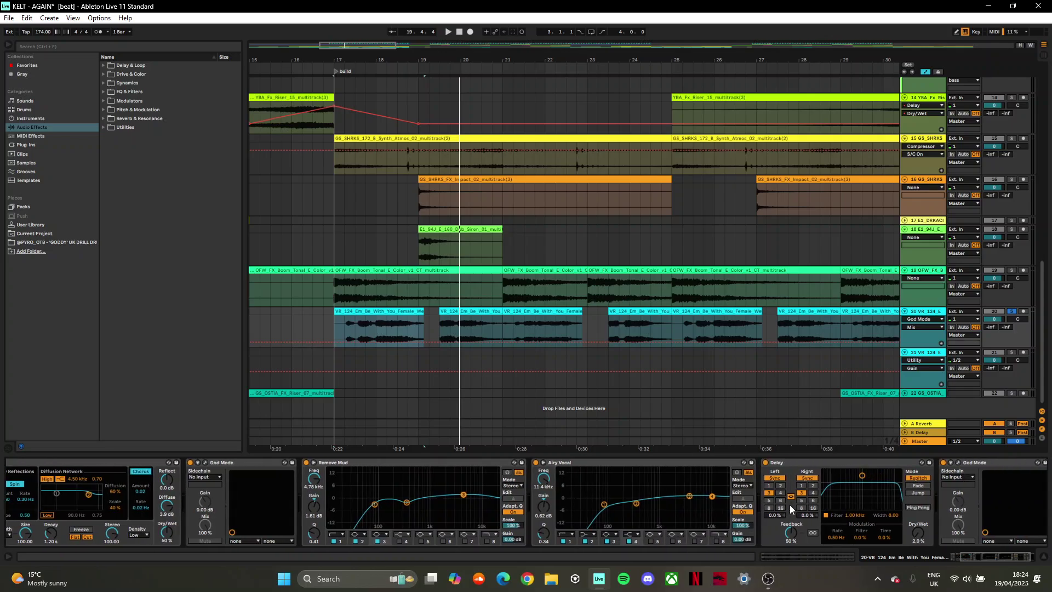
pyautogui.hscroll(-4, 790, 504)
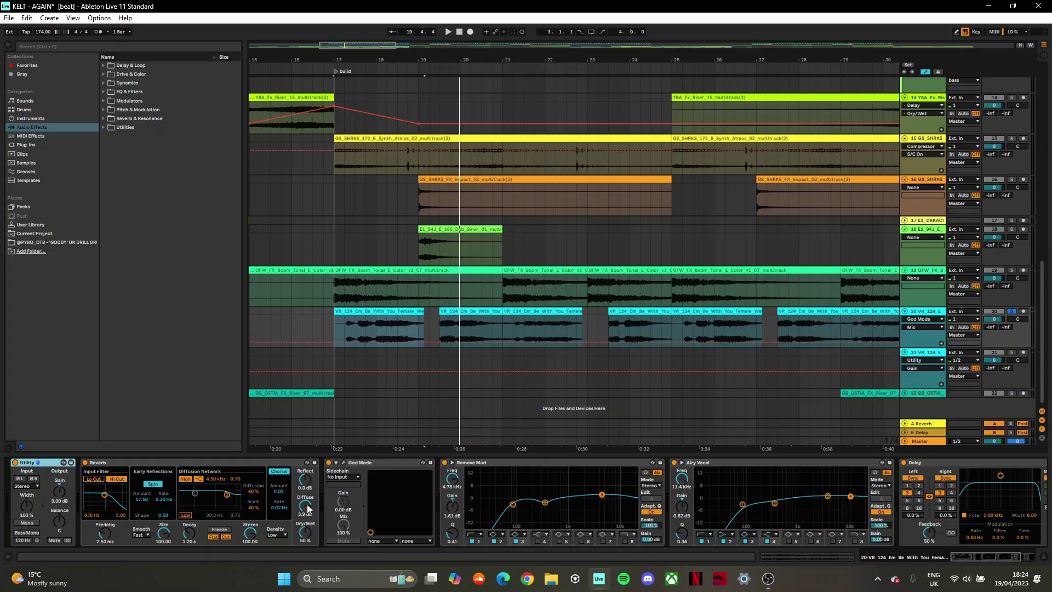
# Step: Play the end of the first vocal clip from bar 18.4 to hear its reverb tail, and stop playback
pyautogui.click(400, 323)
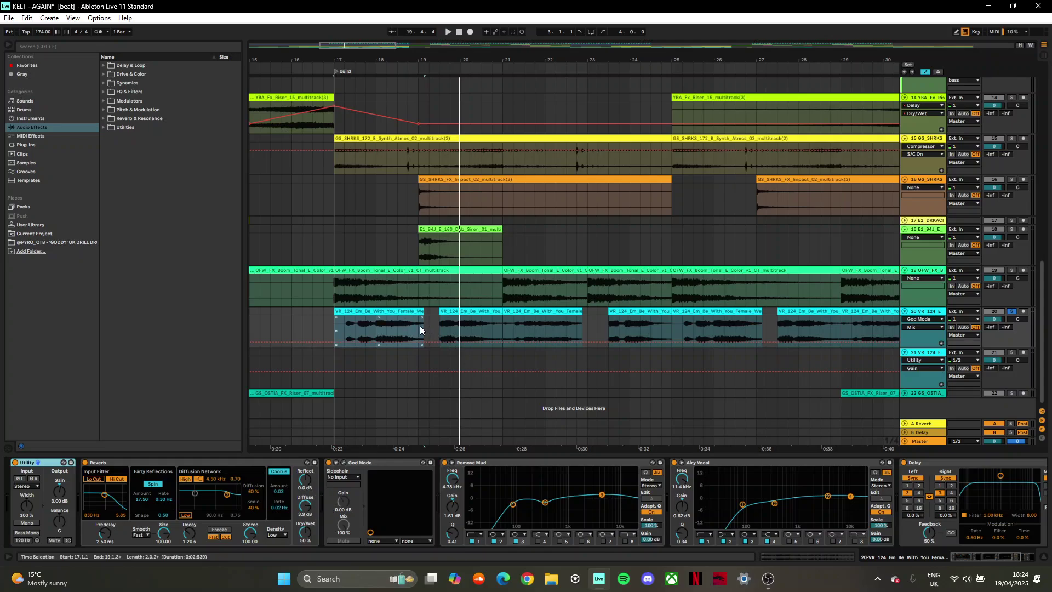
pyautogui.click(426, 326)
pyautogui.click(413, 325)
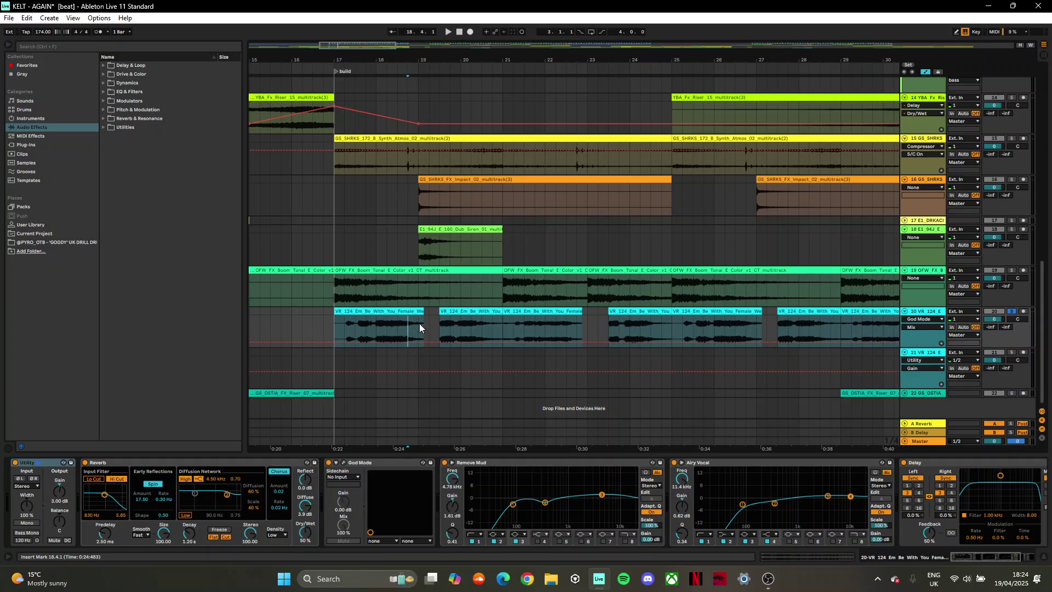
pyautogui.press('space')
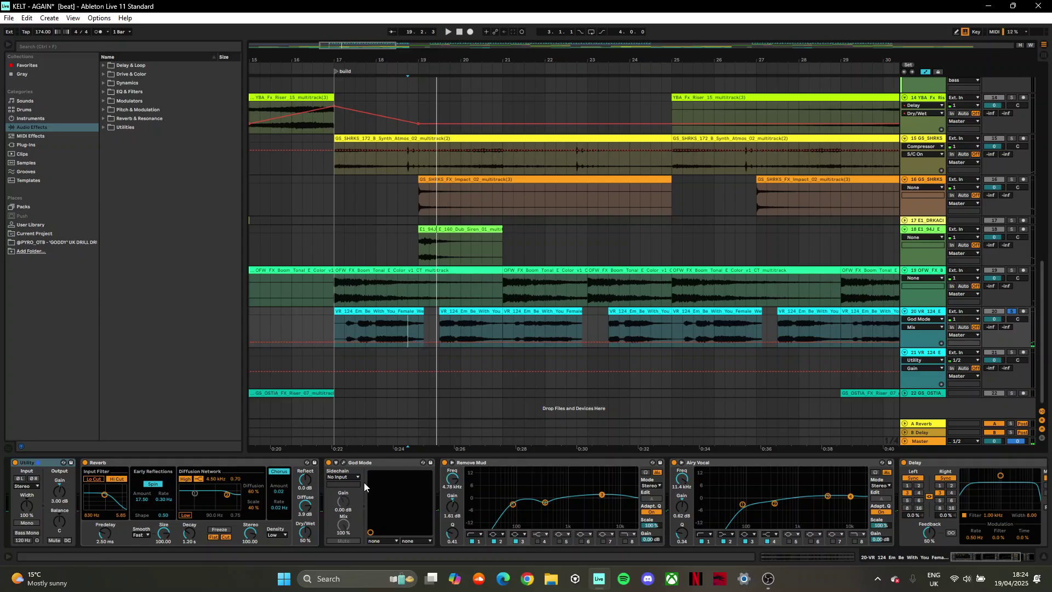
# Step: Inspect the first God Mode plug-in's settings, close it and review the Remove Mud, Airy Vocal and Delay devices
pyautogui.click(343, 462)
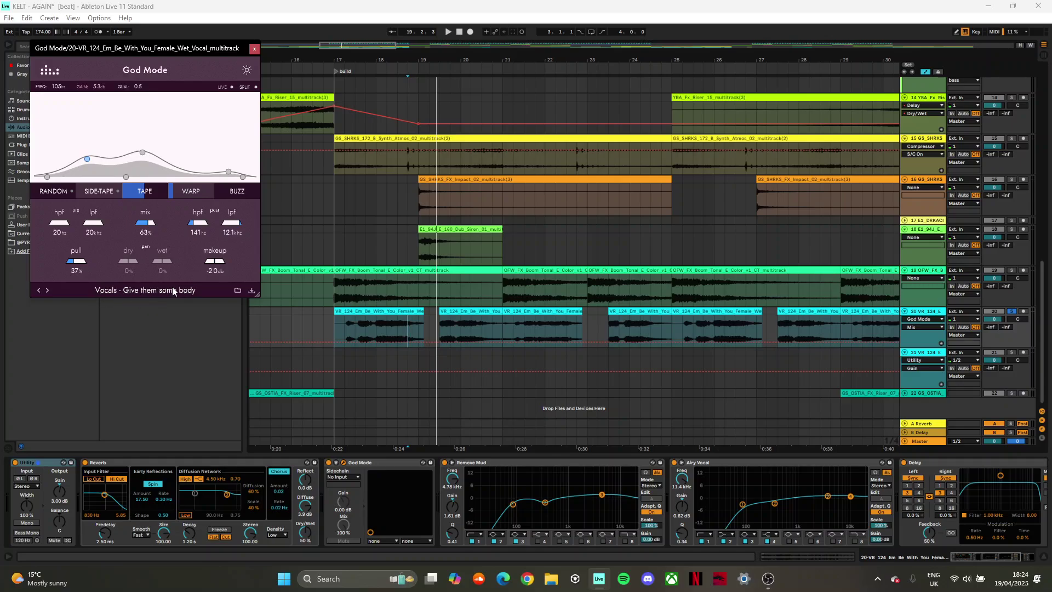
pyautogui.click(255, 50)
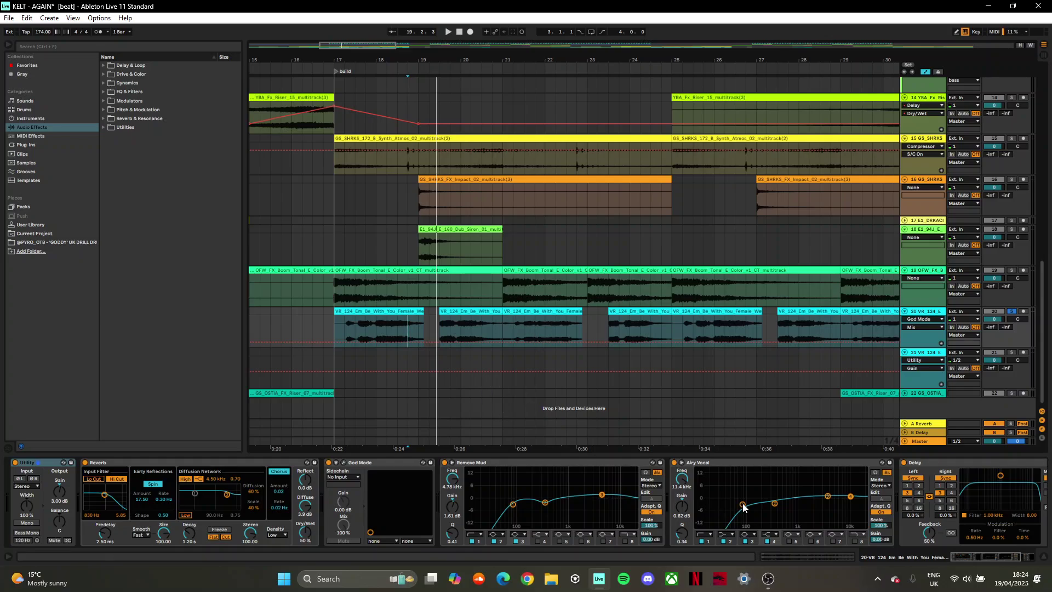
pyautogui.scroll(-5, 743, 504)
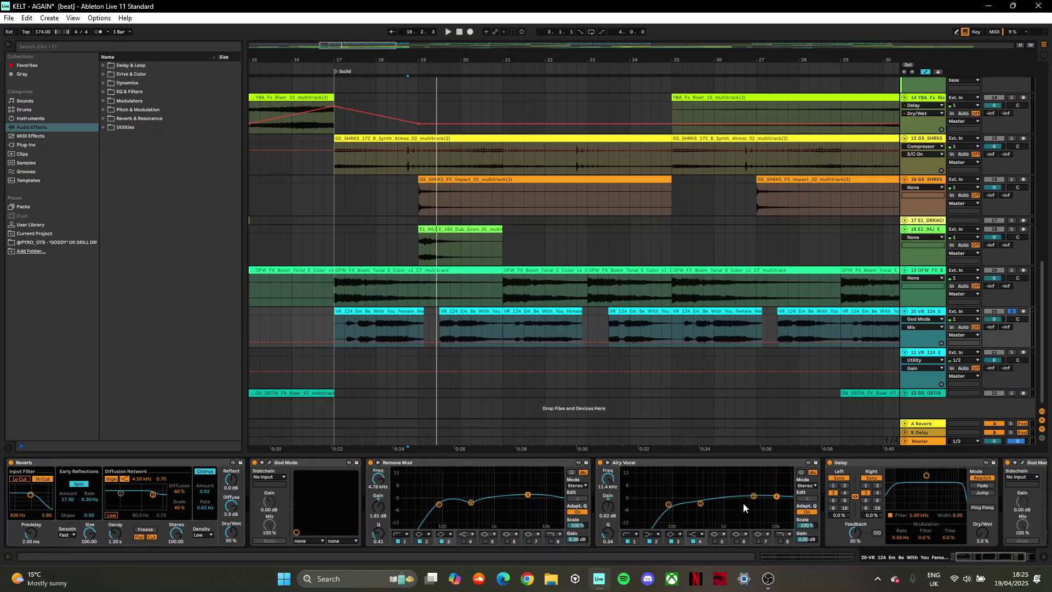
pyautogui.scroll(-2, 672, 485)
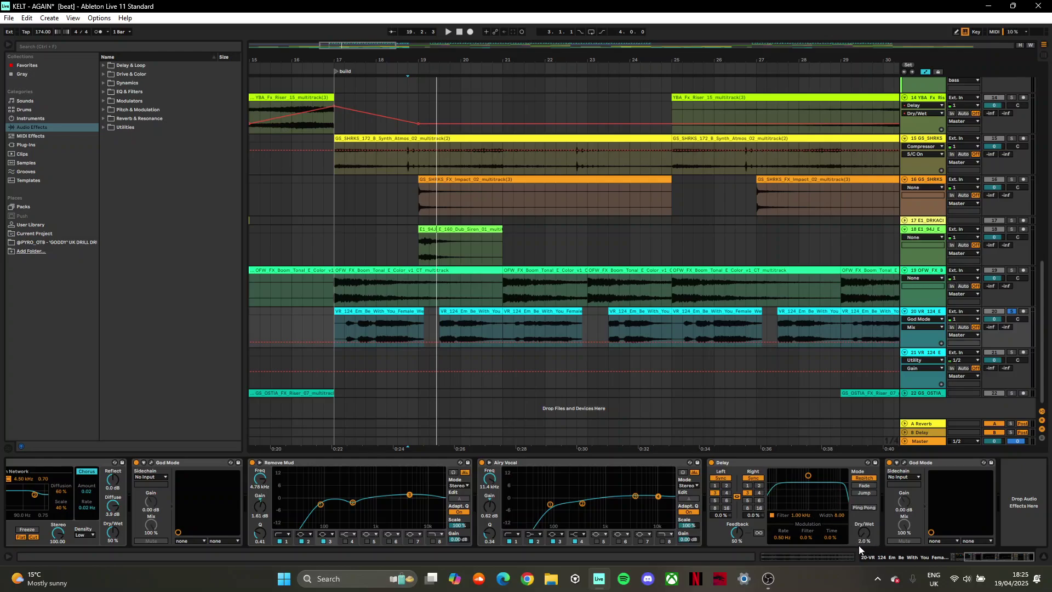
# Step: Inspect the last God Mode plug-in on the vocal track, close its window and unsolo the track
pyautogui.click(415, 327)
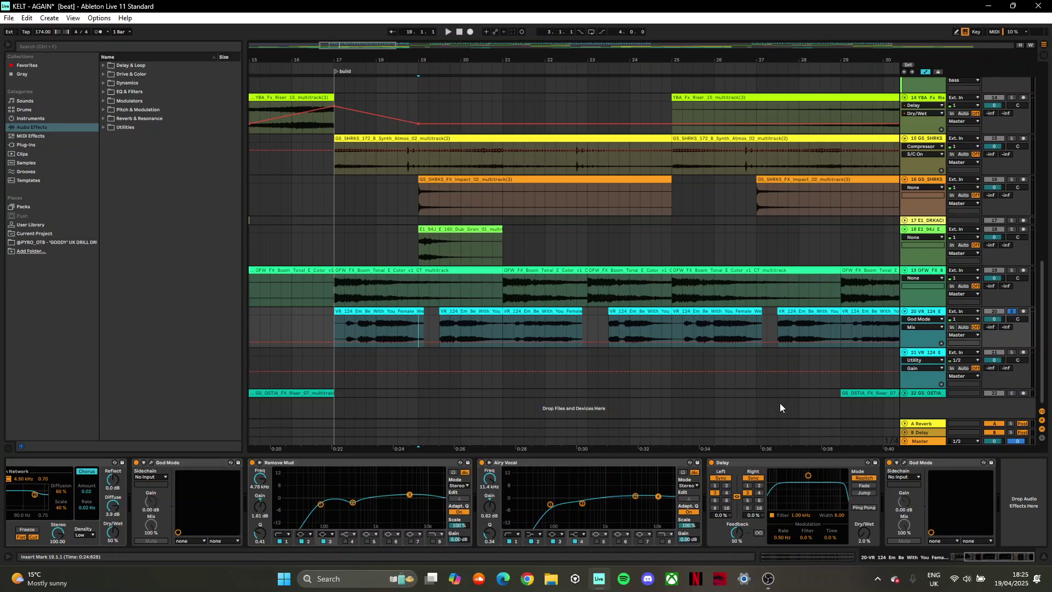
pyautogui.click(904, 463)
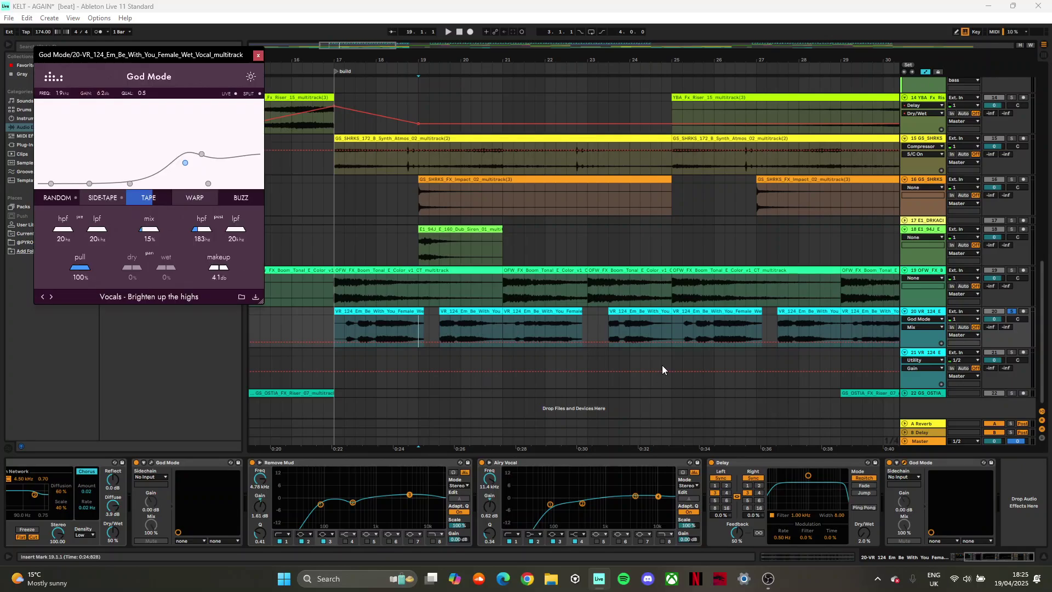
pyautogui.click(258, 56)
pyautogui.click(1013, 312)
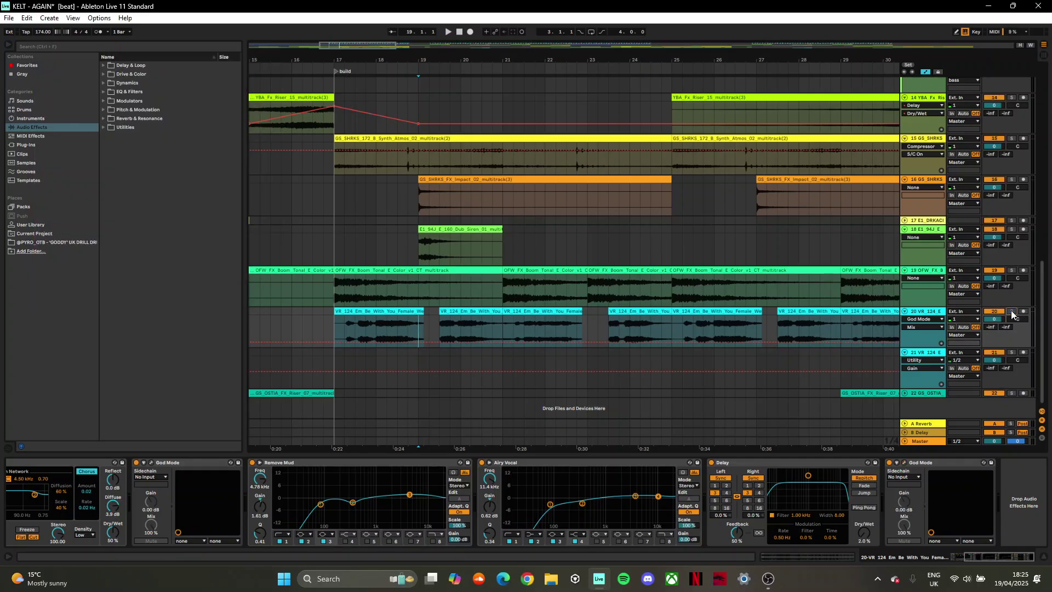
# Step: Look over the full arrangement, then examine the drop section and its bass tracks from bar 33 onwards
pyautogui.moveTo(632, 59); pyautogui.dragTo(502, 30)
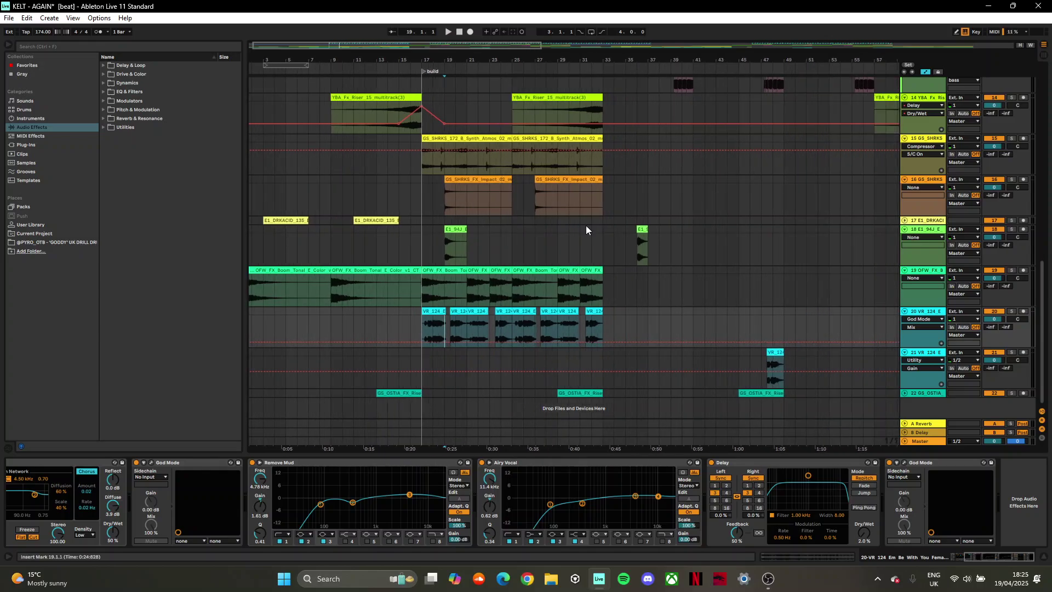
pyautogui.scroll(1, 630, 274)
pyautogui.scroll(-1, 639, 312)
pyautogui.scroll(8, 636, 312)
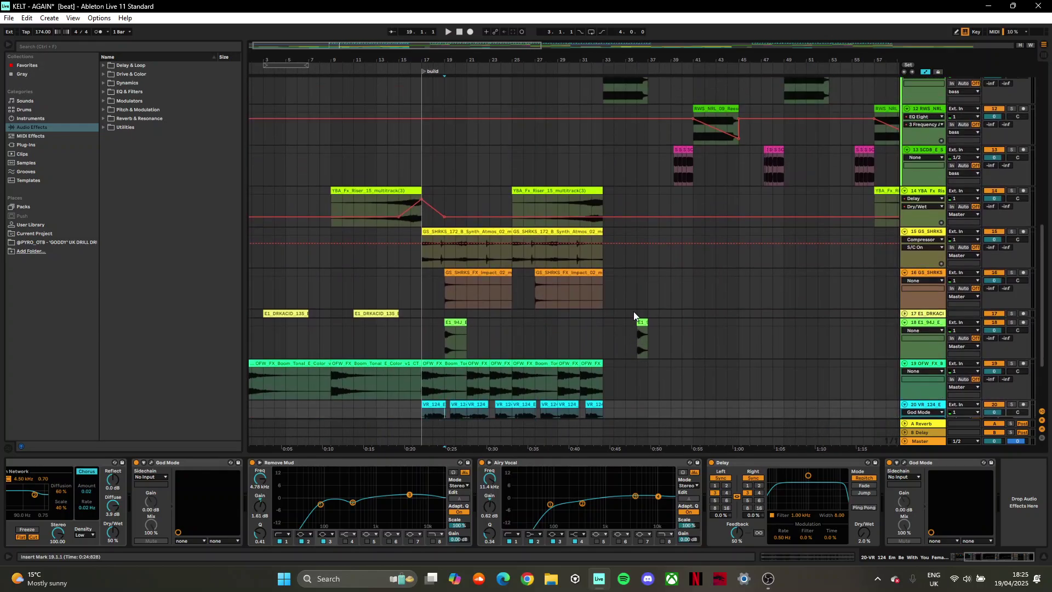
pyautogui.scroll(8, 635, 258)
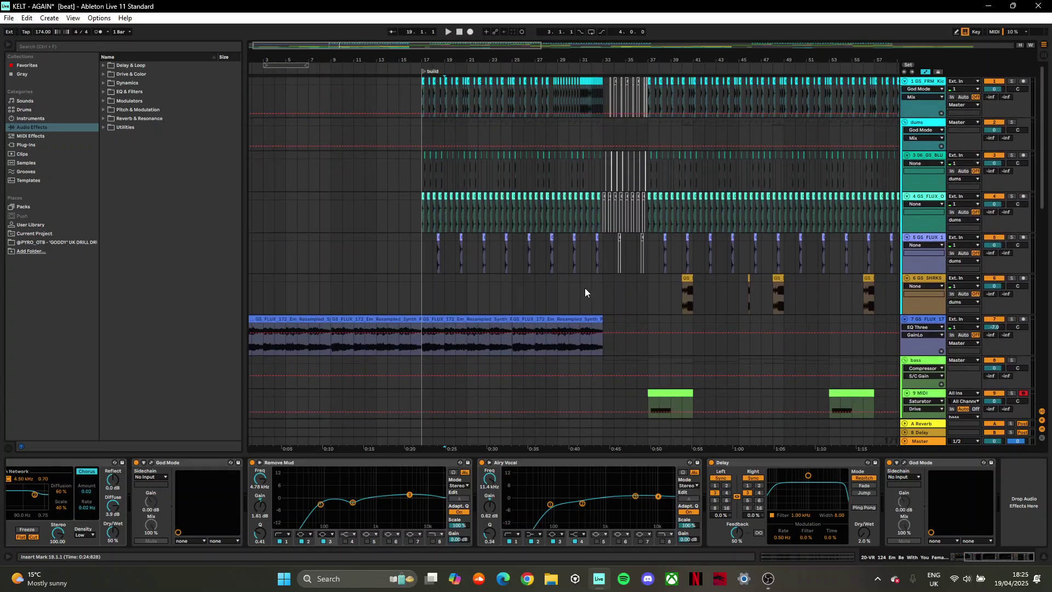
pyautogui.scroll(-3, 639, 274)
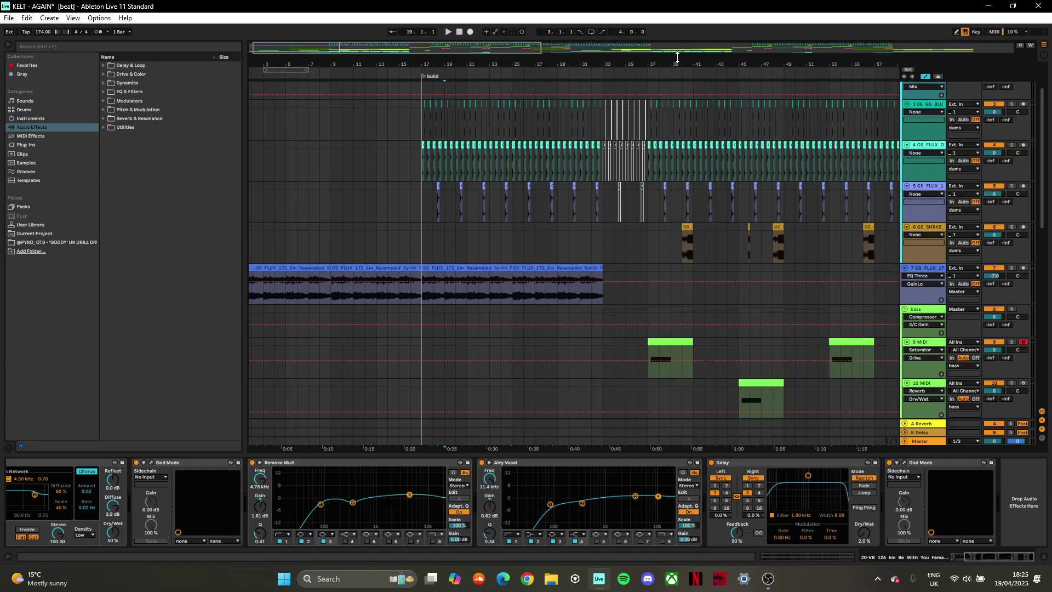
pyautogui.moveTo(674, 63); pyautogui.dragTo(653, 121)
pyautogui.scroll(-6, 599, 246)
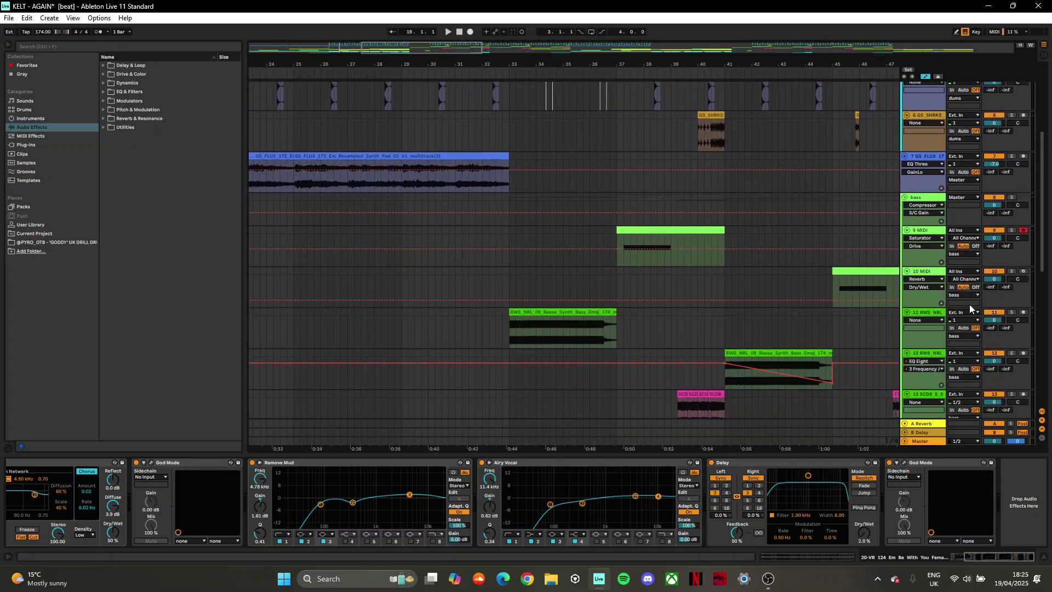
pyautogui.click(1011, 312)
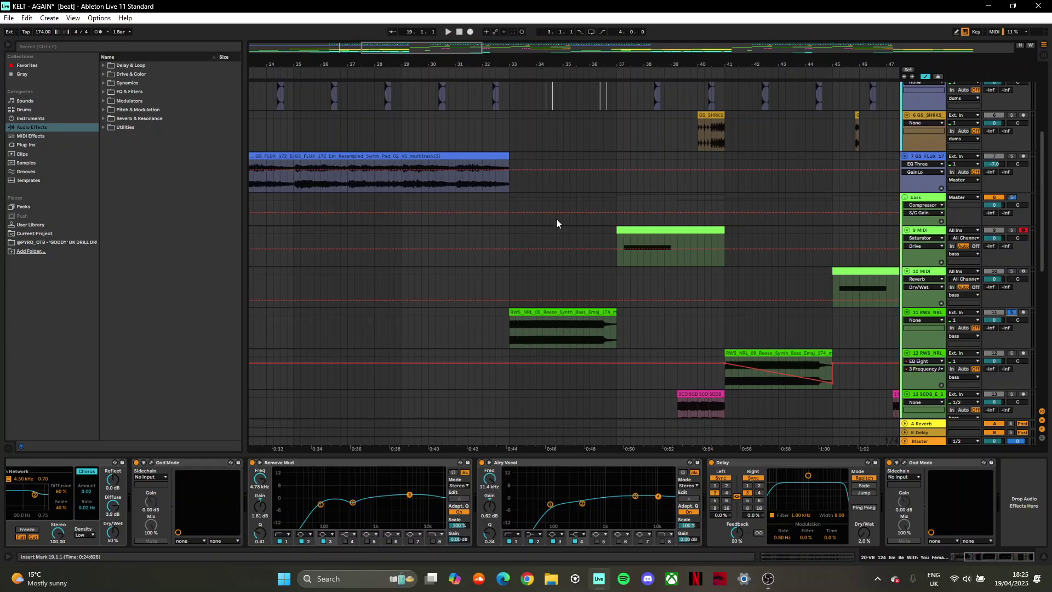
pyautogui.click(1012, 312)
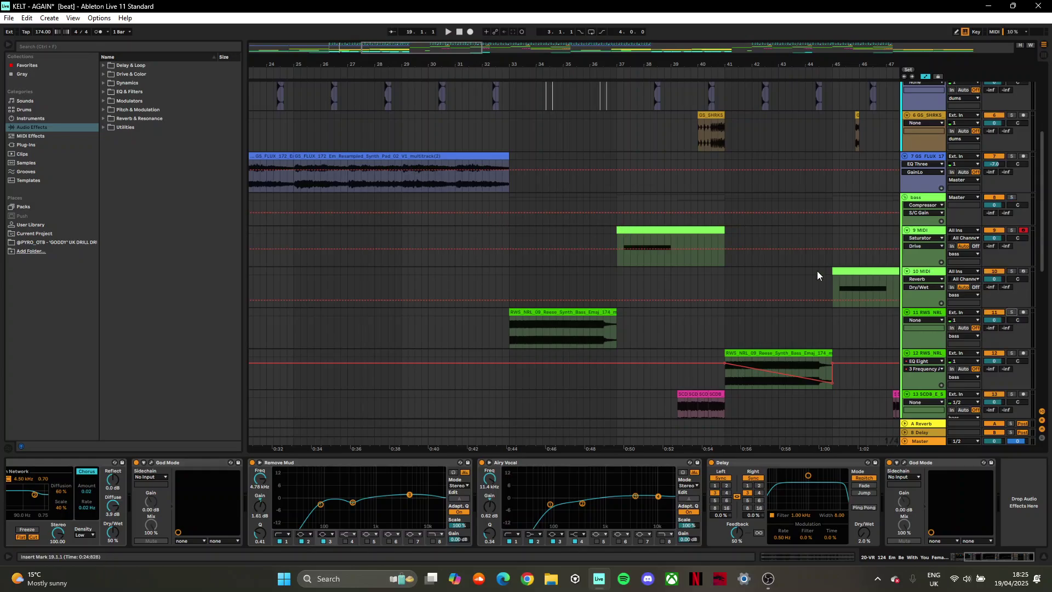
pyautogui.scroll(5, 557, 236)
pyautogui.scroll(-2, 520, 290)
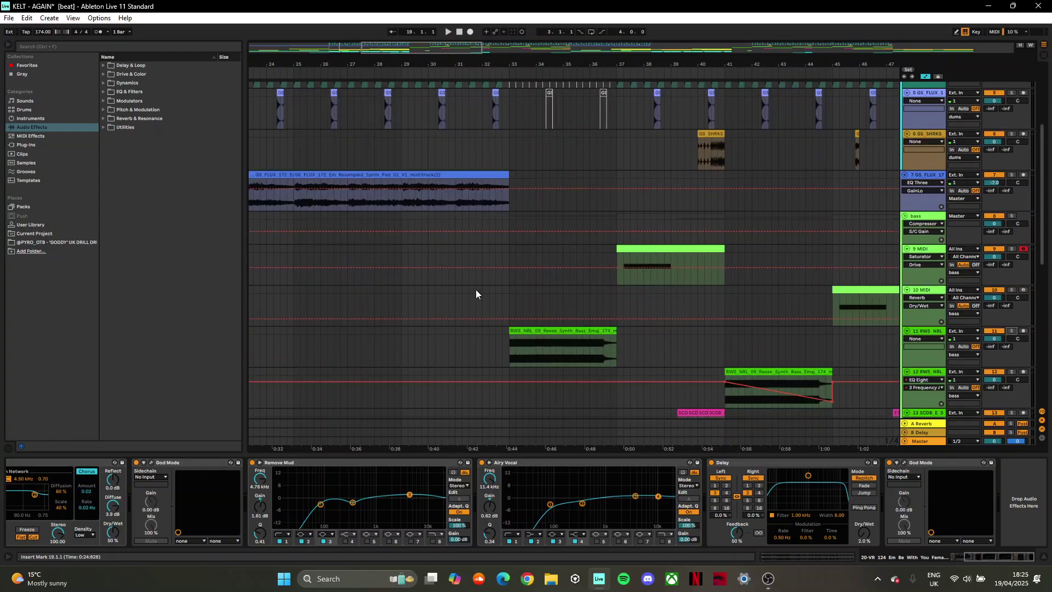
pyautogui.scroll(4, 531, 244)
pyautogui.scroll(-4, 561, 247)
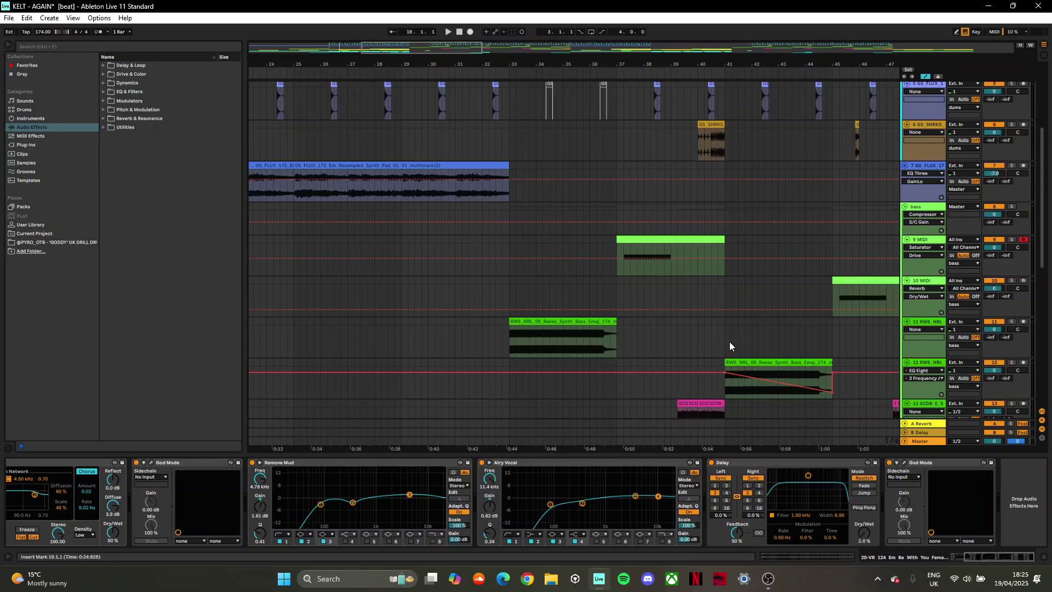
# Step: Solo track 11 with the Reese synth bass, play its clip from bar 33, and stop playback
pyautogui.click(1012, 321)
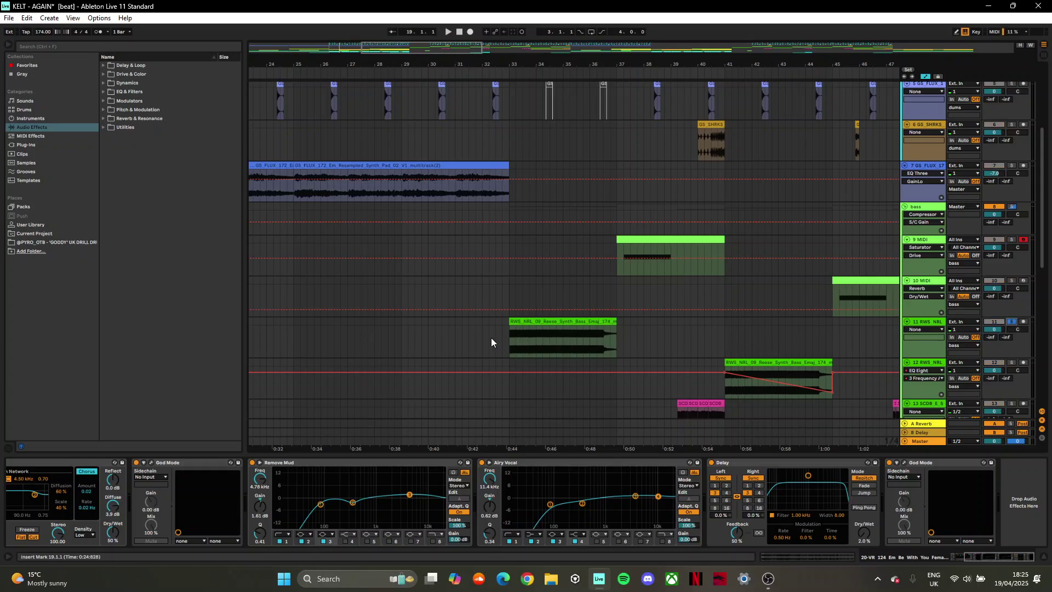
pyautogui.click(509, 339)
pyautogui.press('space')
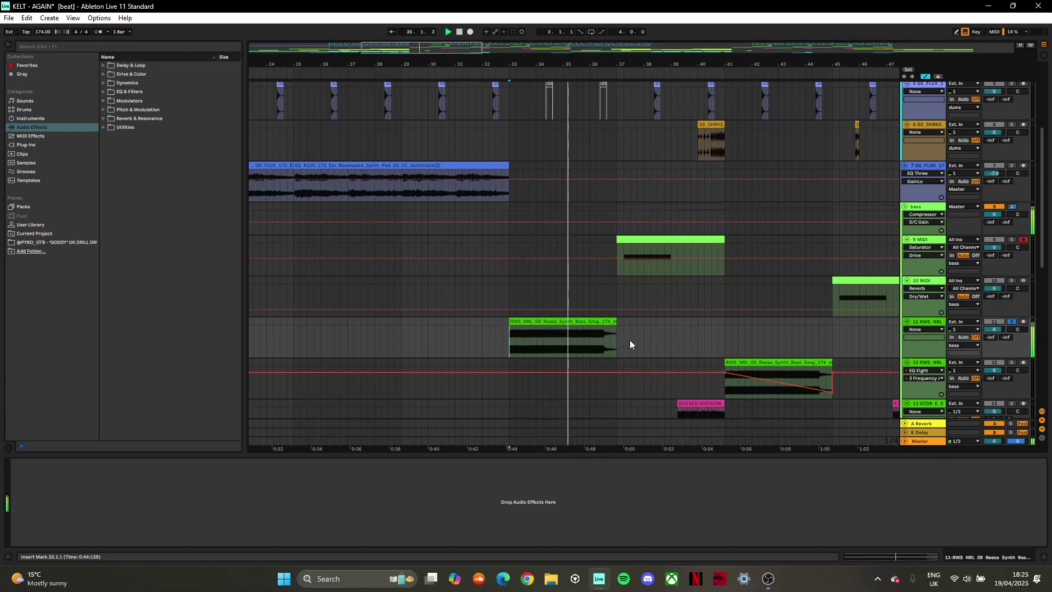
pyautogui.press('space')
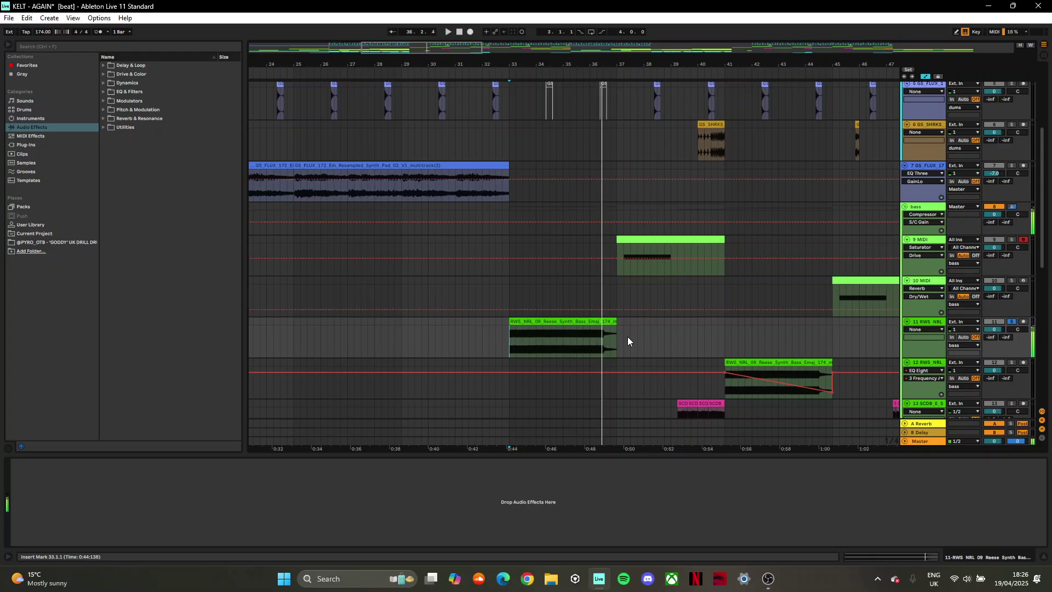
# Step: Open the Reese bass clip at bar 33, choose Complex Pro as its warp mode, and unsolo track 11
pyautogui.scroll(3, 639, 123)
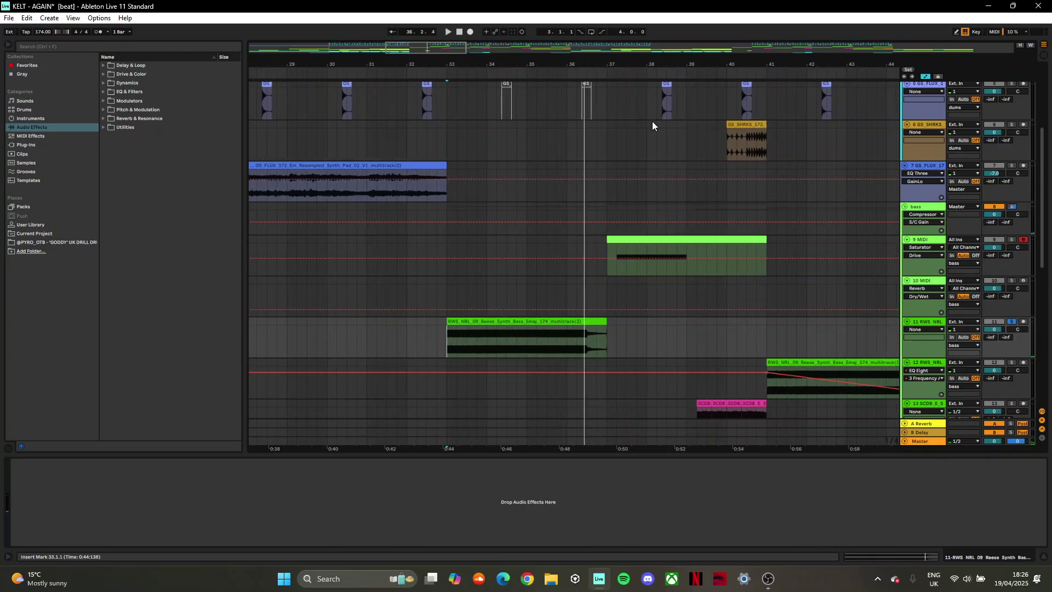
pyautogui.click(467, 321)
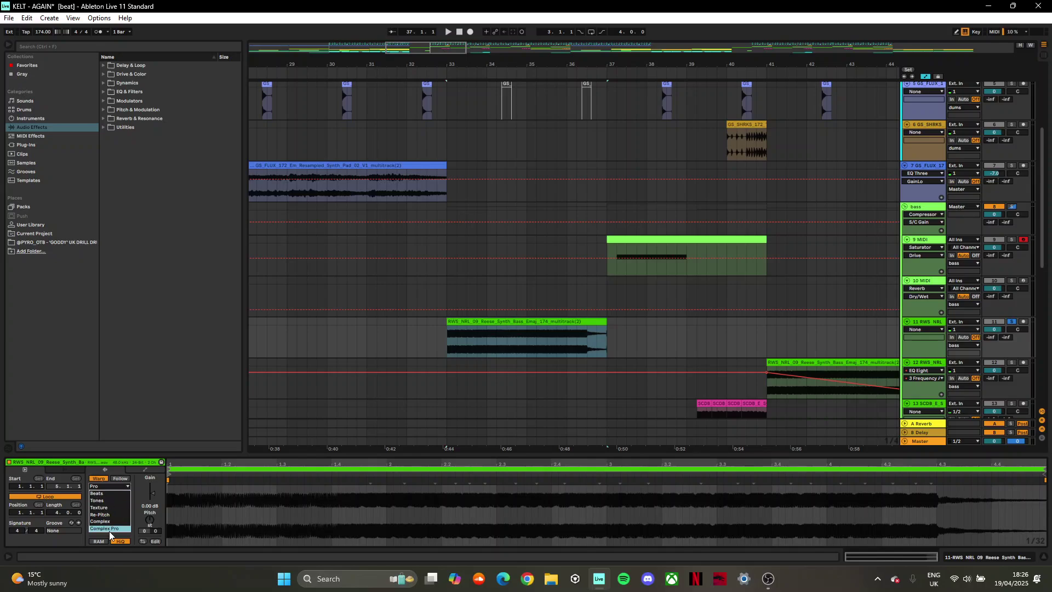
pyautogui.click(110, 529)
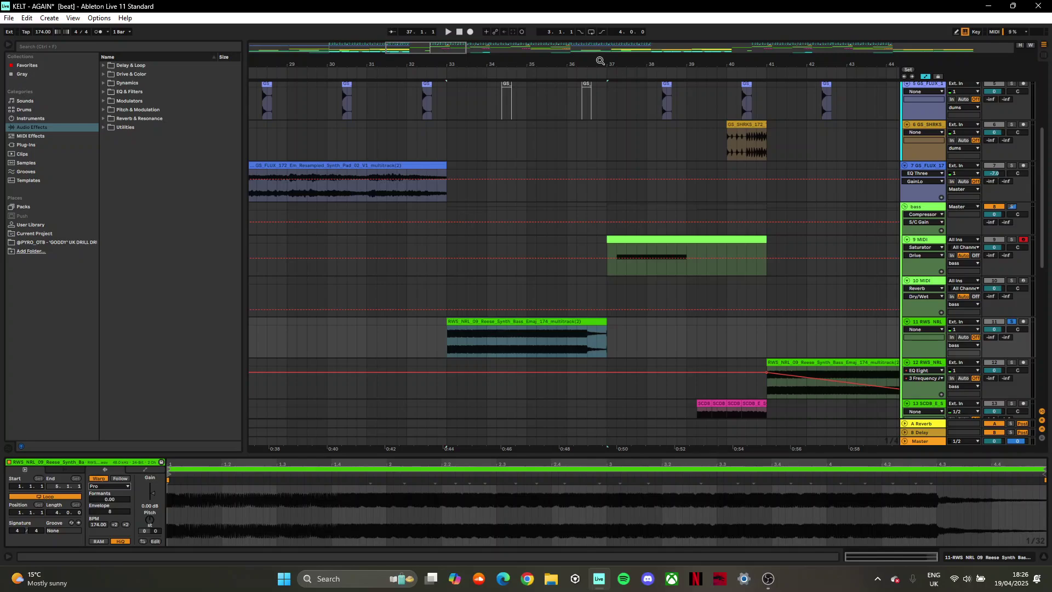
pyautogui.moveTo(600, 60); pyautogui.dragTo(572, 45)
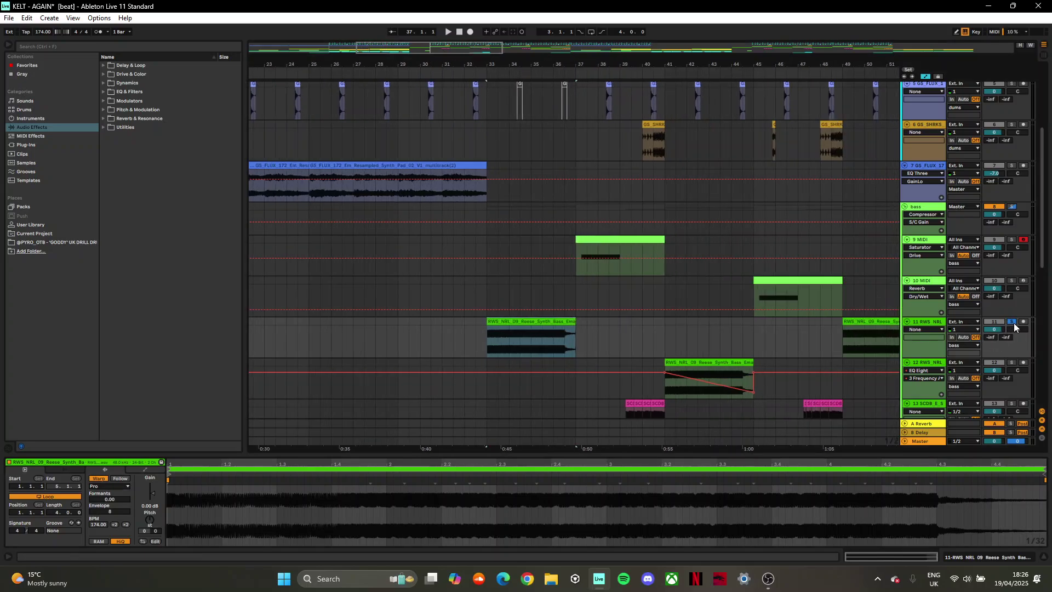
pyautogui.click(1012, 322)
# Step: Solo the 9 MIDI bass track, play its clip from bar 37, and stop playback
pyautogui.scroll(2, 571, 347)
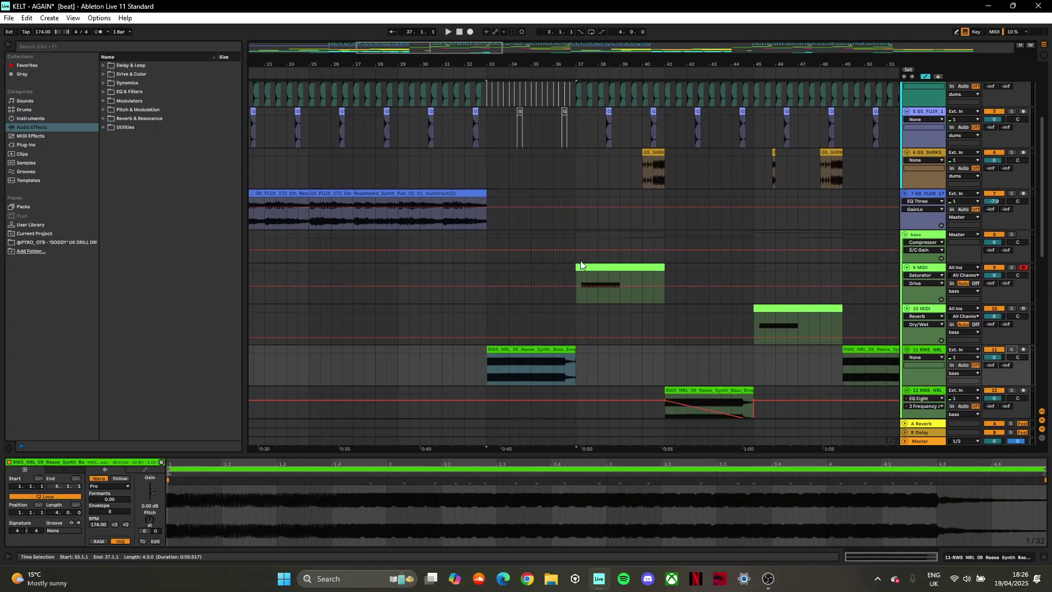
pyautogui.click(581, 262)
pyautogui.press('+')
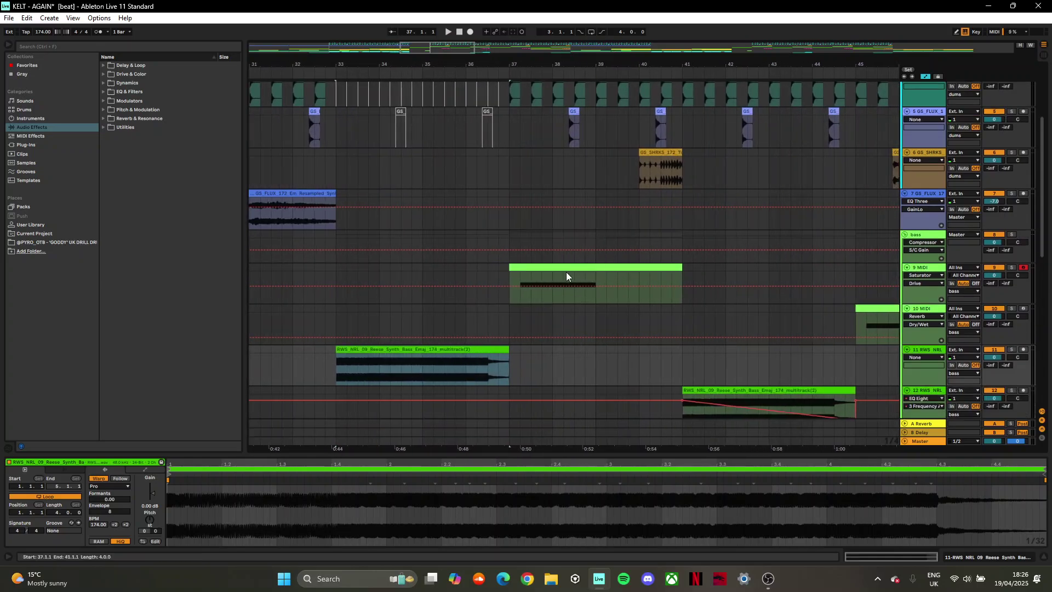
pyautogui.click(509, 271)
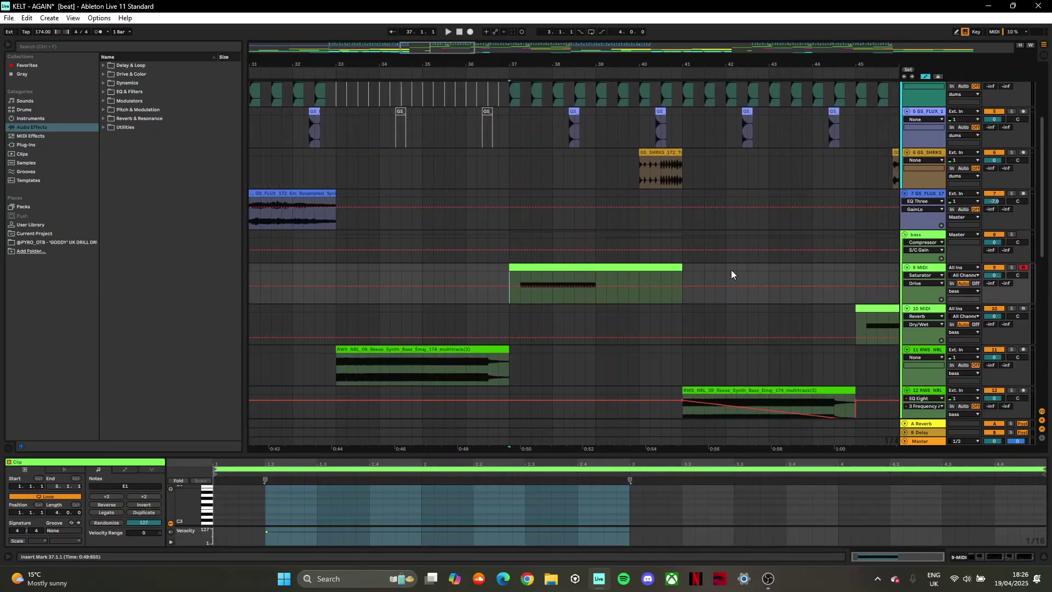
pyautogui.click(1013, 269)
pyautogui.press('space')
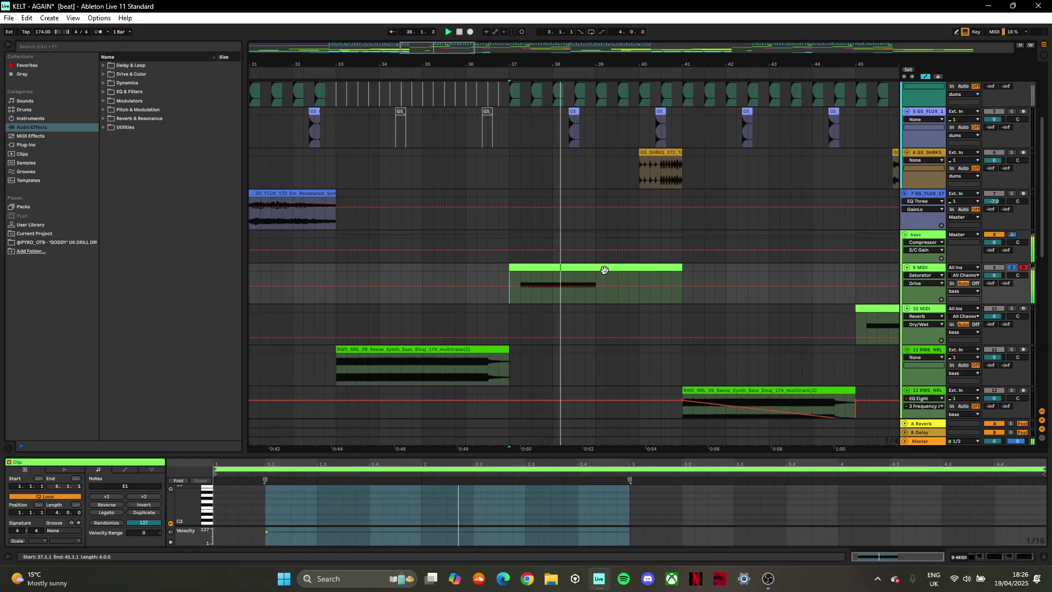
pyautogui.press('space')
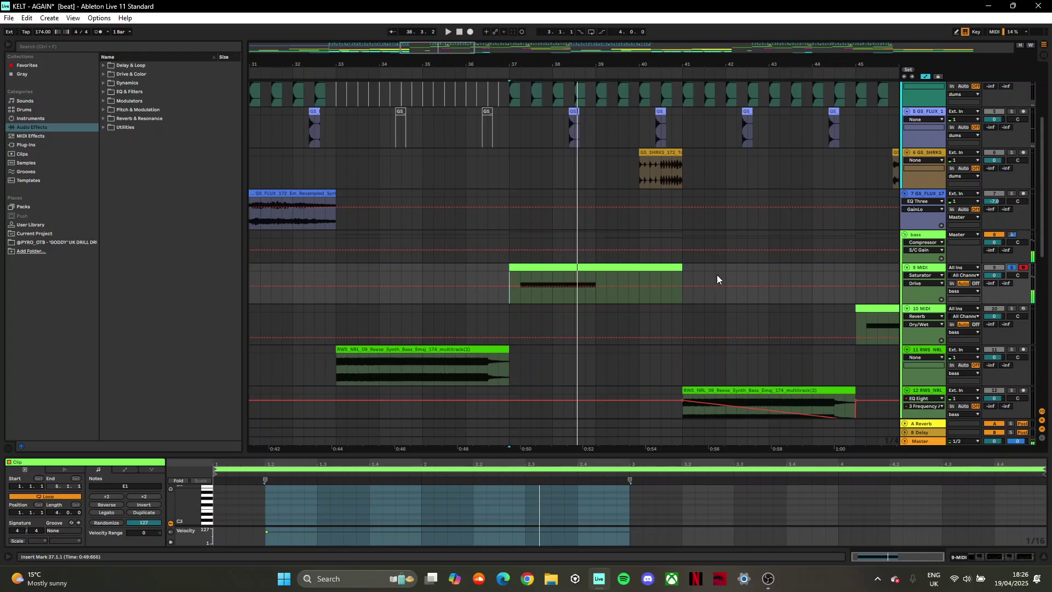
# Step: Open the Serum instrument from the 9 MIDI device chain, show its oscillators, and move its window clear of the track list
pyautogui.click(926, 268)
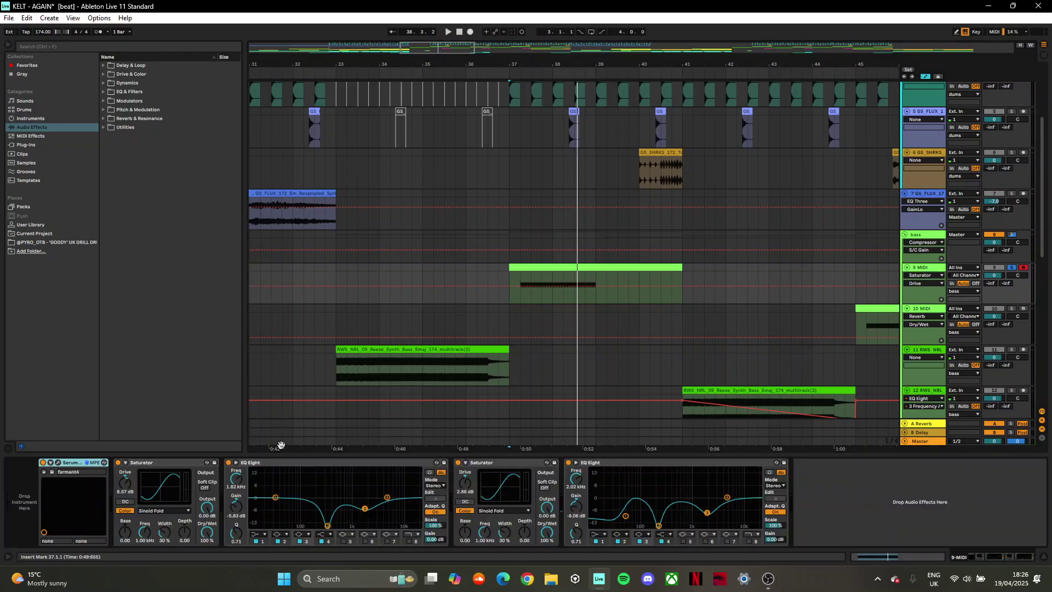
pyautogui.click(58, 463)
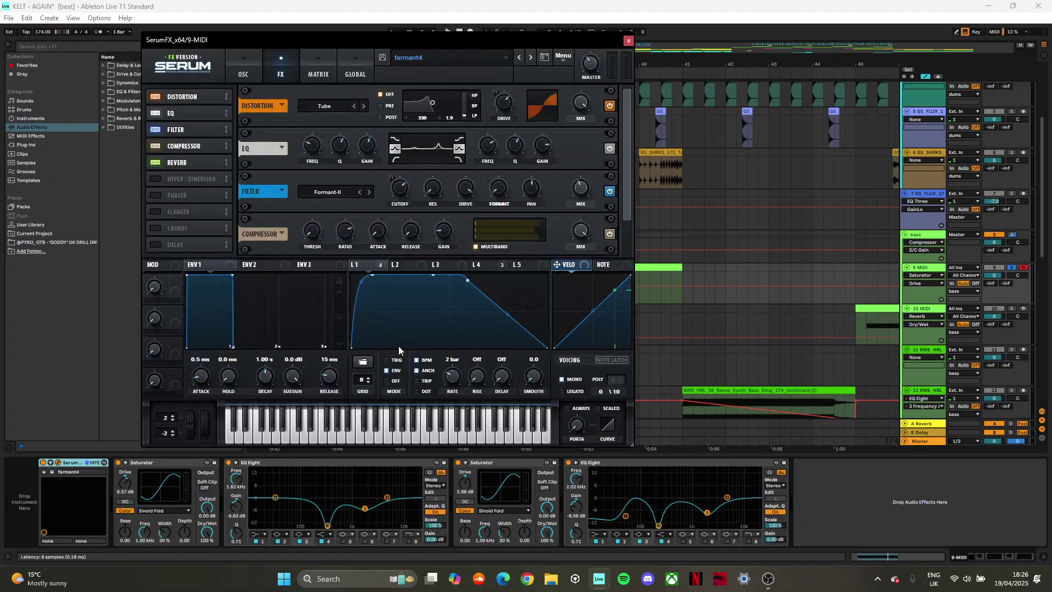
pyautogui.click(252, 74)
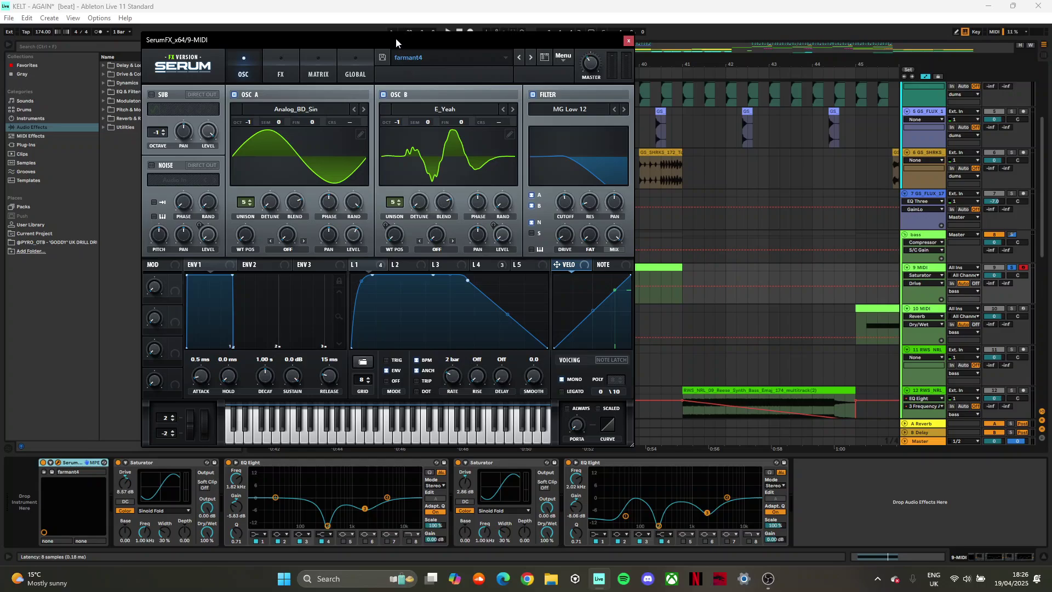
pyautogui.moveTo(396, 38); pyautogui.dragTo(576, 80)
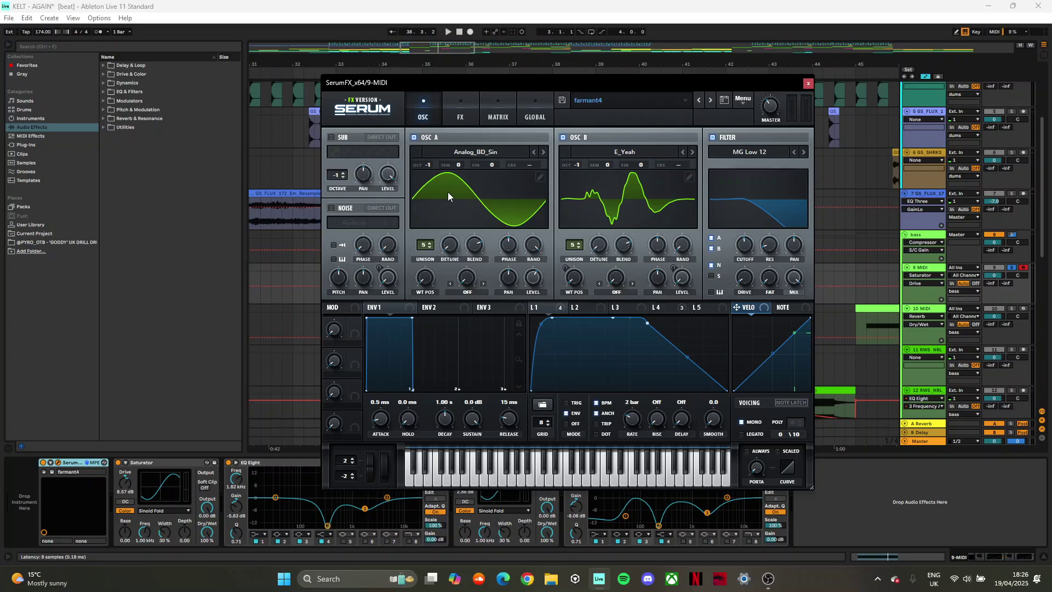
# Step: Look through the Analog wavetables for oscillator A and the Vowel wavetables for oscillator B, keeping both current choices
pyautogui.click(484, 154)
pyautogui.moveTo(452, 170)
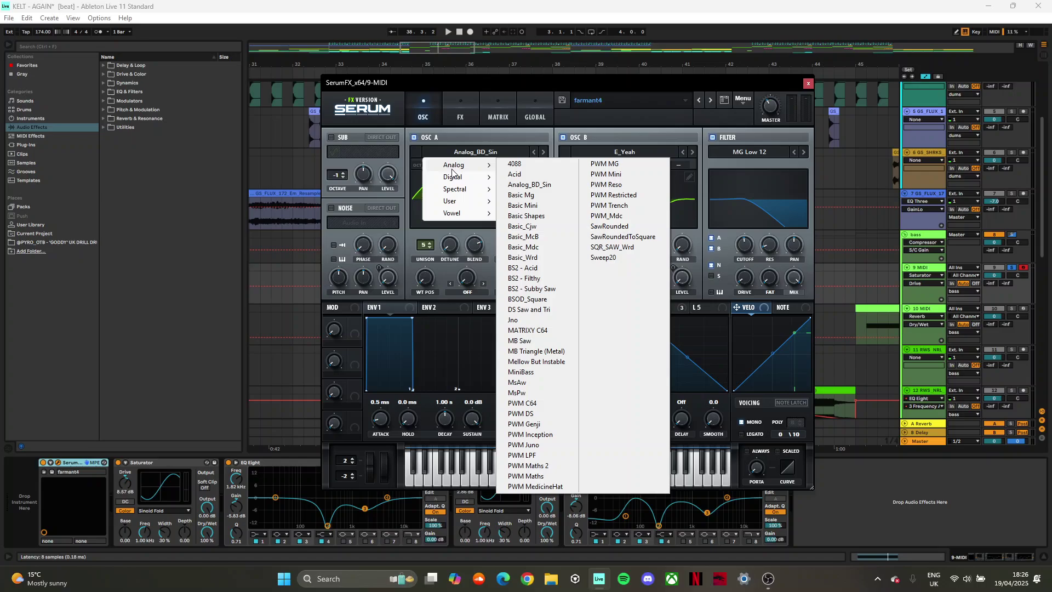
pyautogui.click(572, 86)
pyautogui.click(614, 154)
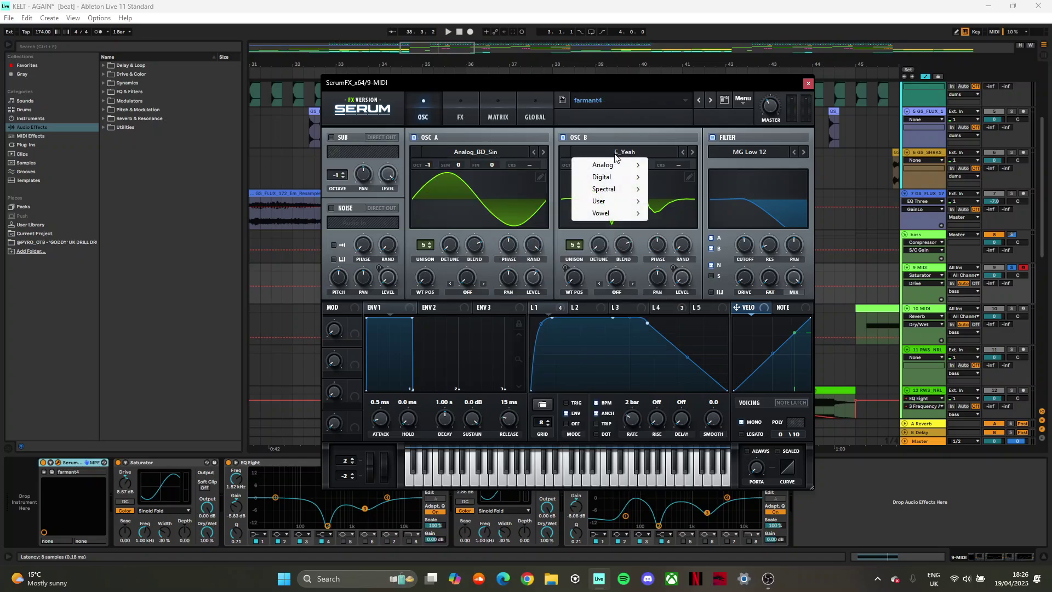
pyautogui.moveTo(618, 216)
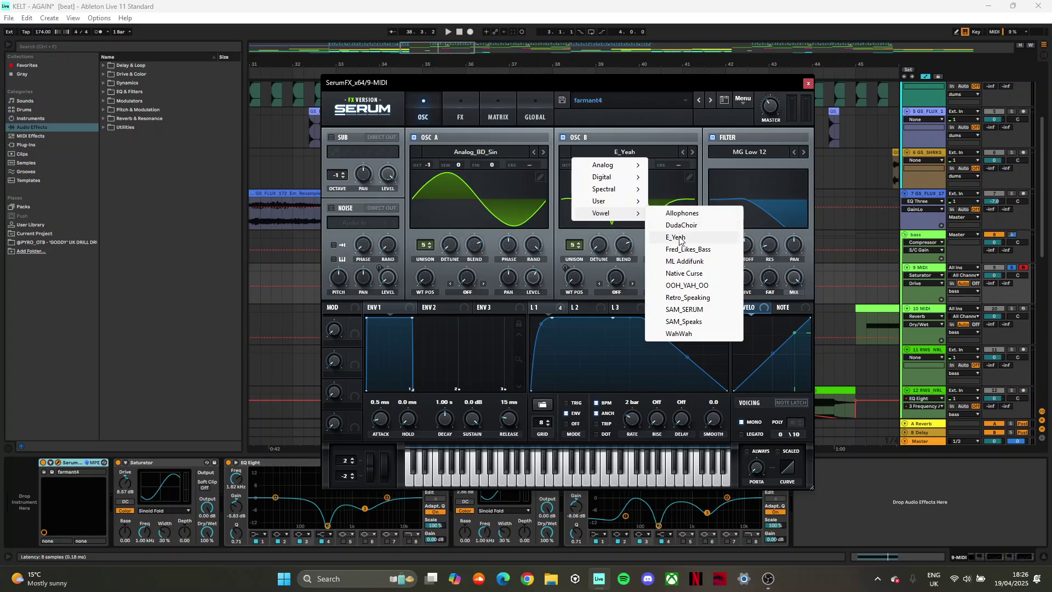
pyautogui.click(610, 83)
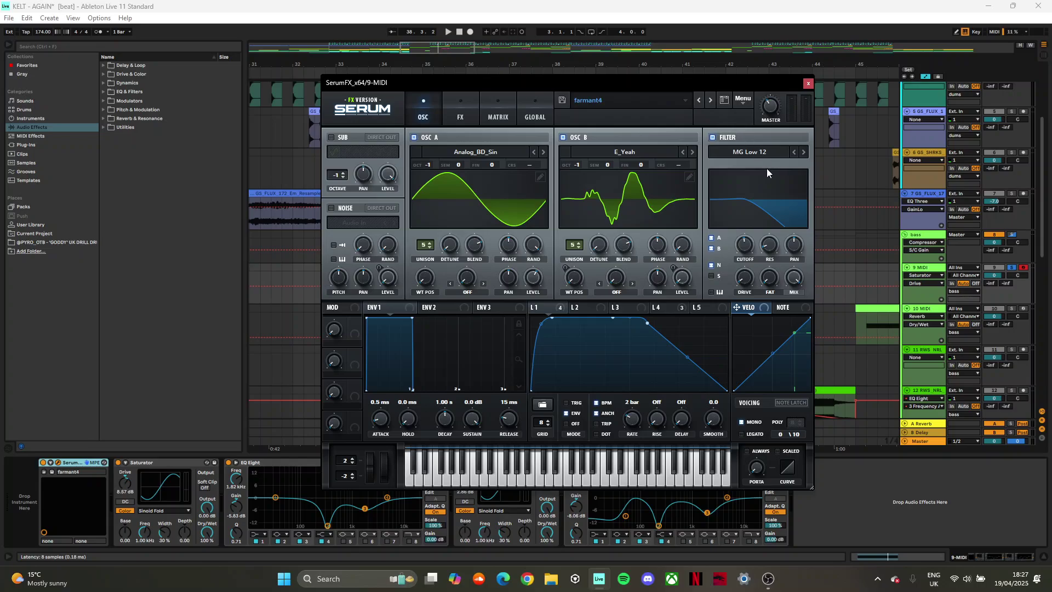
# Step: Compare the shapes of LFO 1 and LFO 4 in Serum, and return to LFO 1
pyautogui.click(547, 308)
pyautogui.click(669, 307)
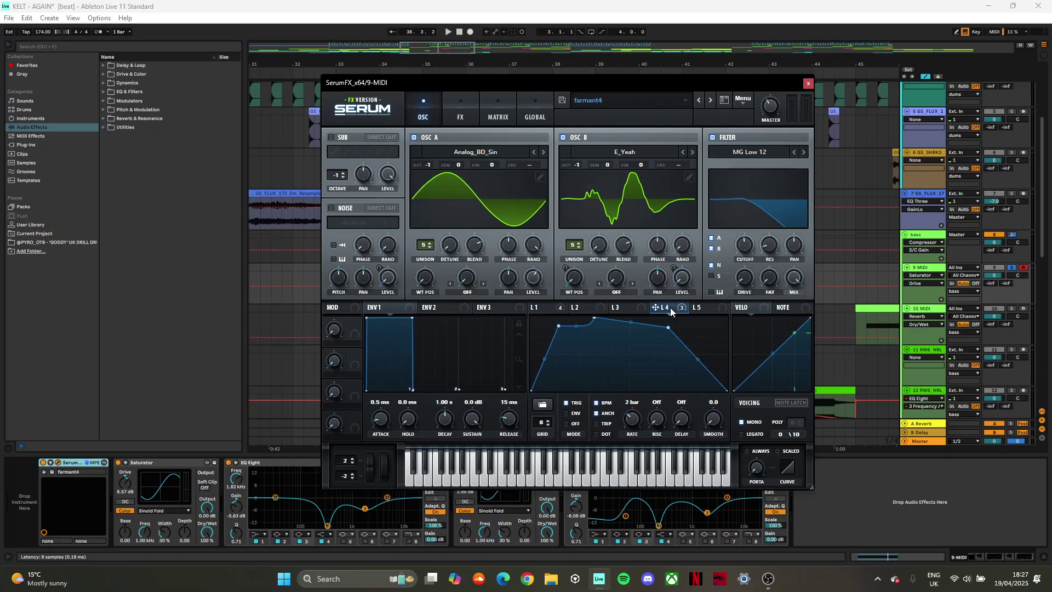
pyautogui.click(543, 308)
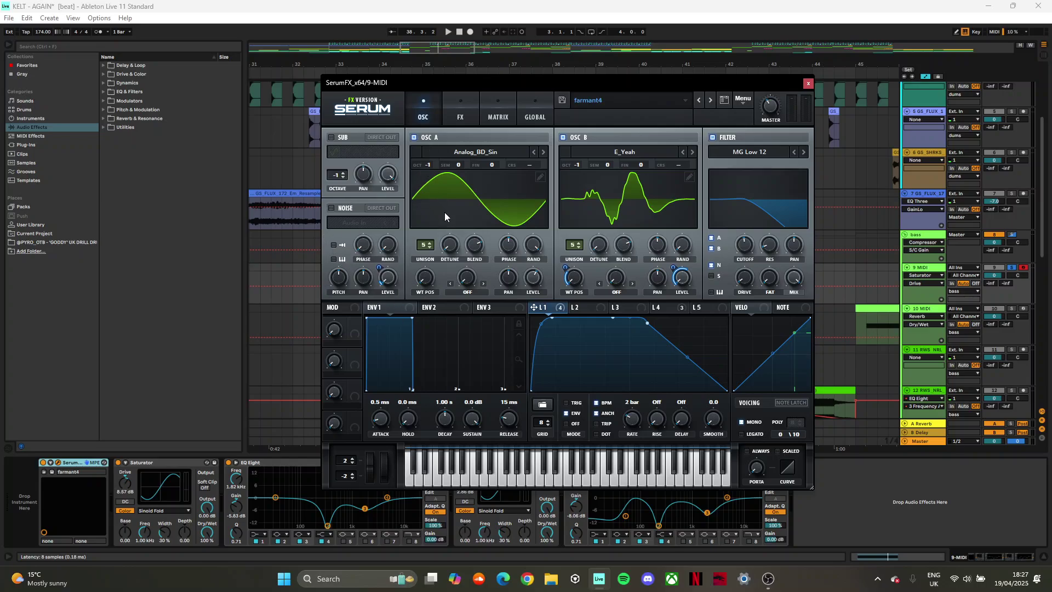
# Step: Review Serum's effects rack from Distortion down to Reverb, and show LFO 4 to examine its modulation of the Formant-II filter
pyautogui.click(453, 110)
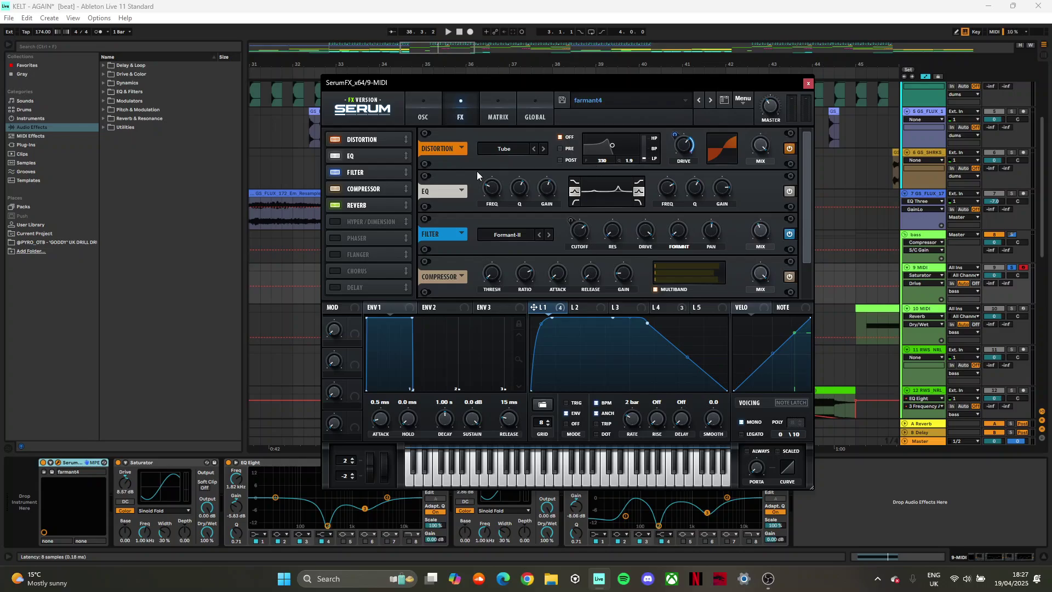
pyautogui.moveTo(806, 171)
pyautogui.mouseDown()
pyautogui.moveTo(804, 182)
pyautogui.moveTo(814, 160)
pyautogui.mouseUp()
pyautogui.scroll(-2, 807, 170)
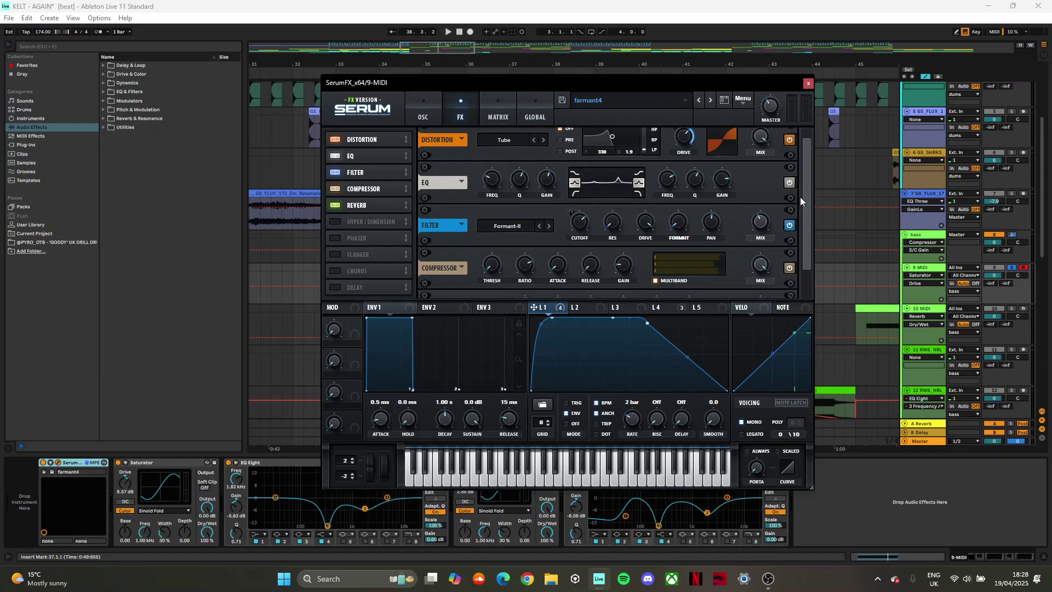
pyautogui.moveTo(805, 174); pyautogui.dragTo(810, 189)
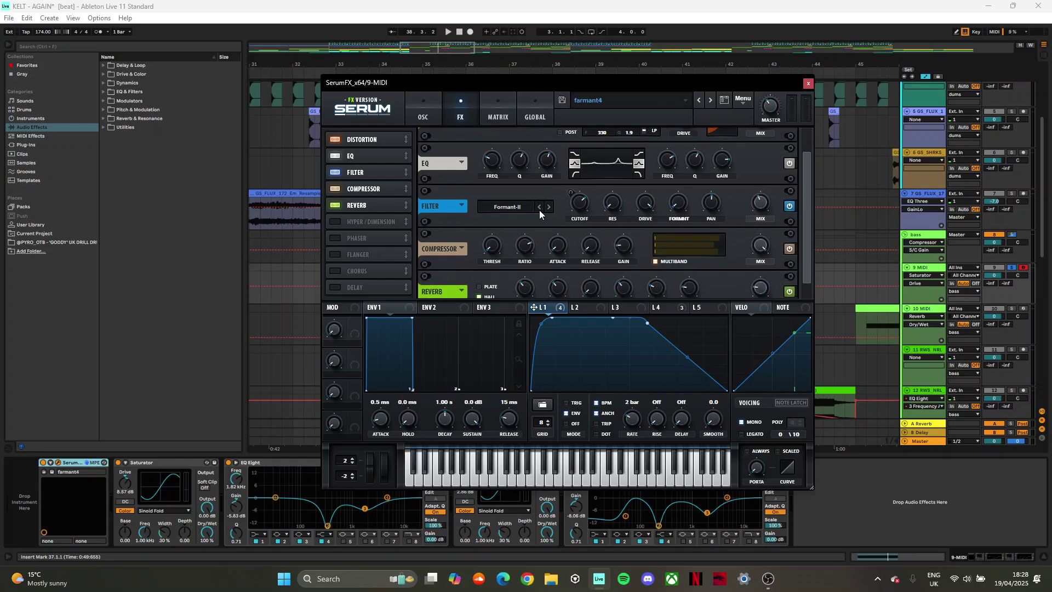
pyautogui.click(670, 309)
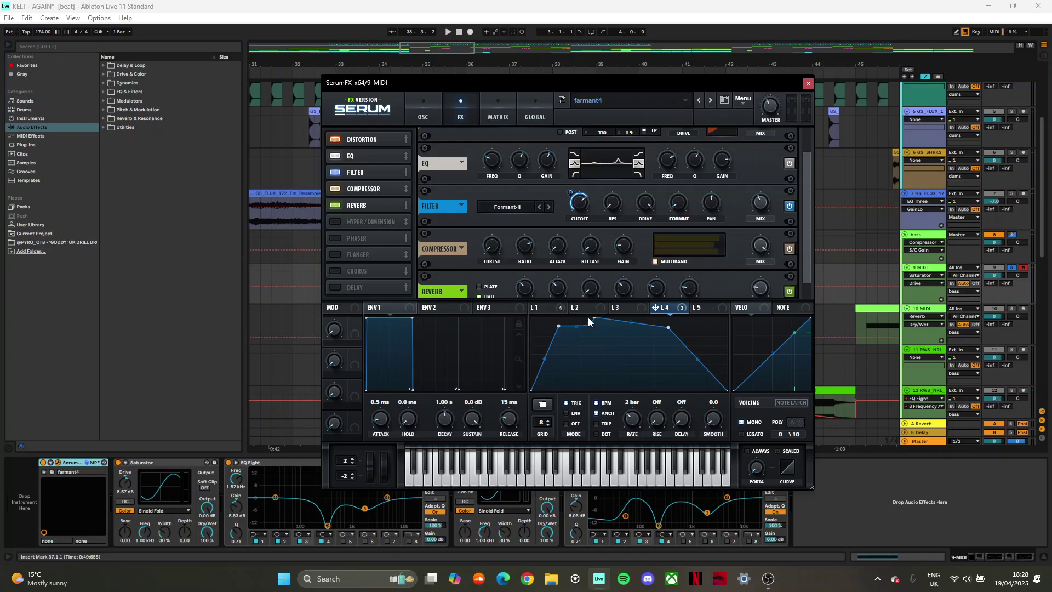
# Step: Bypass and re-enable Serum's Formant-II filter effect, playing the bass in each state to compare the sound
pyautogui.moveTo(589, 320); pyautogui.dragTo(657, 429)
pyautogui.scroll(-1, 807, 175)
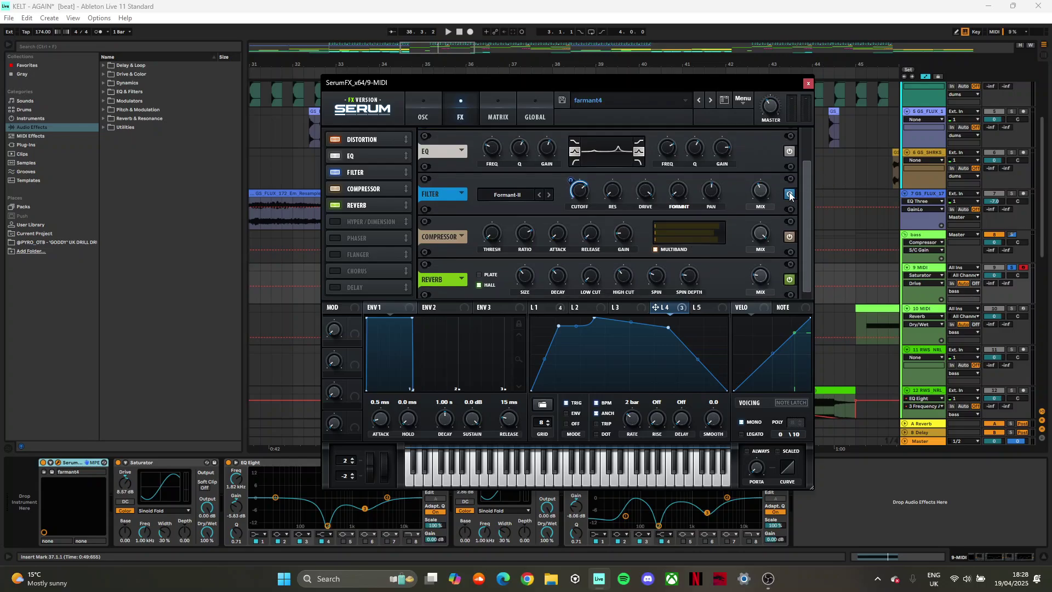
pyautogui.click(790, 195)
pyautogui.press('space')
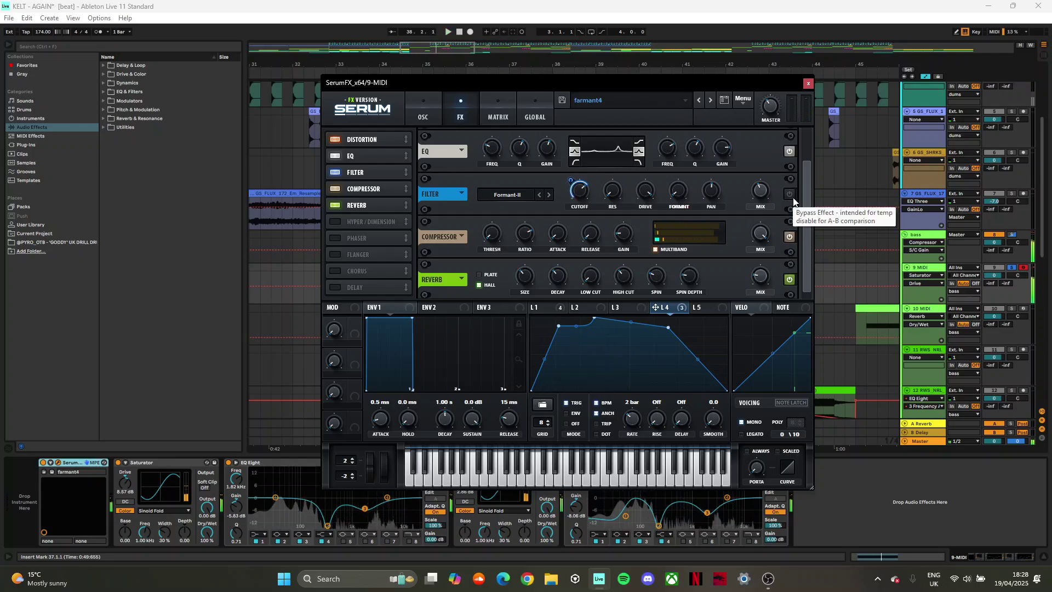
pyautogui.click(790, 194)
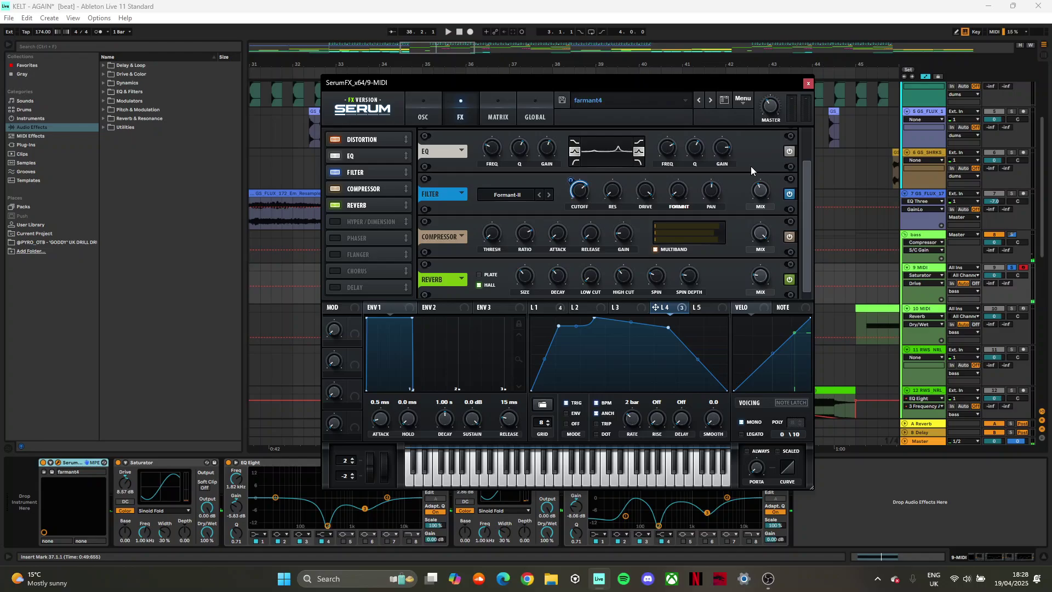
pyautogui.press('space')
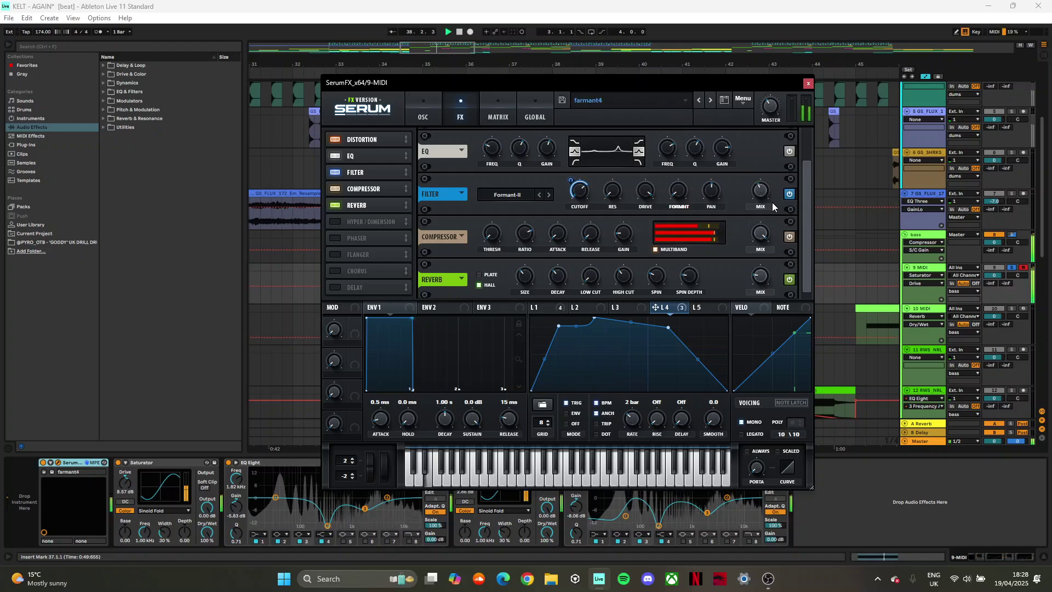
pyautogui.press('space')
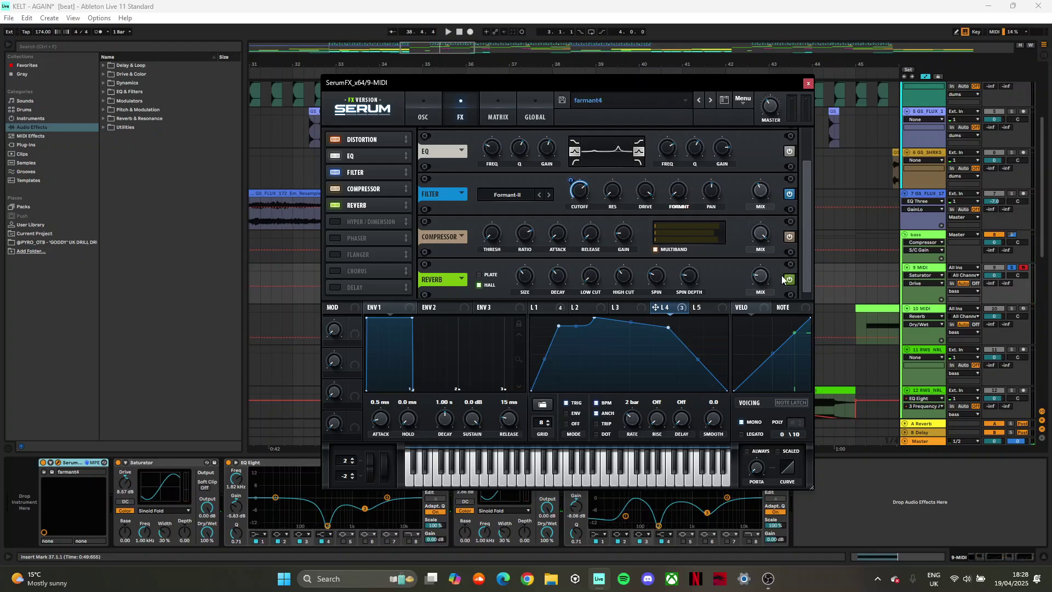
pyautogui.scroll(-1, 808, 214)
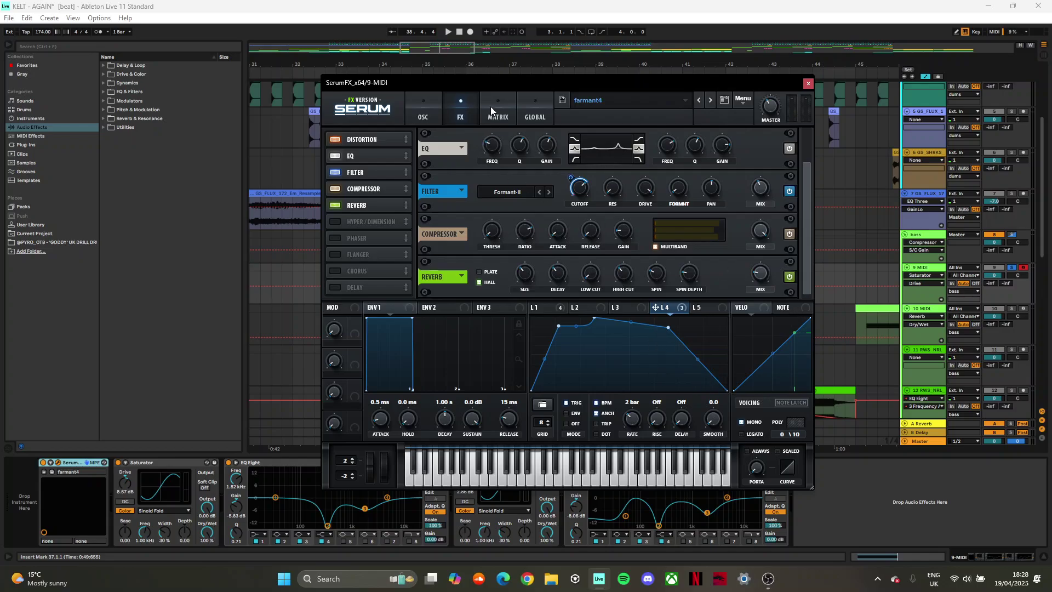
# Step: Return Serum to its oscillator view, close its window, and unsolo the 9 MIDI track
pyautogui.click(420, 106)
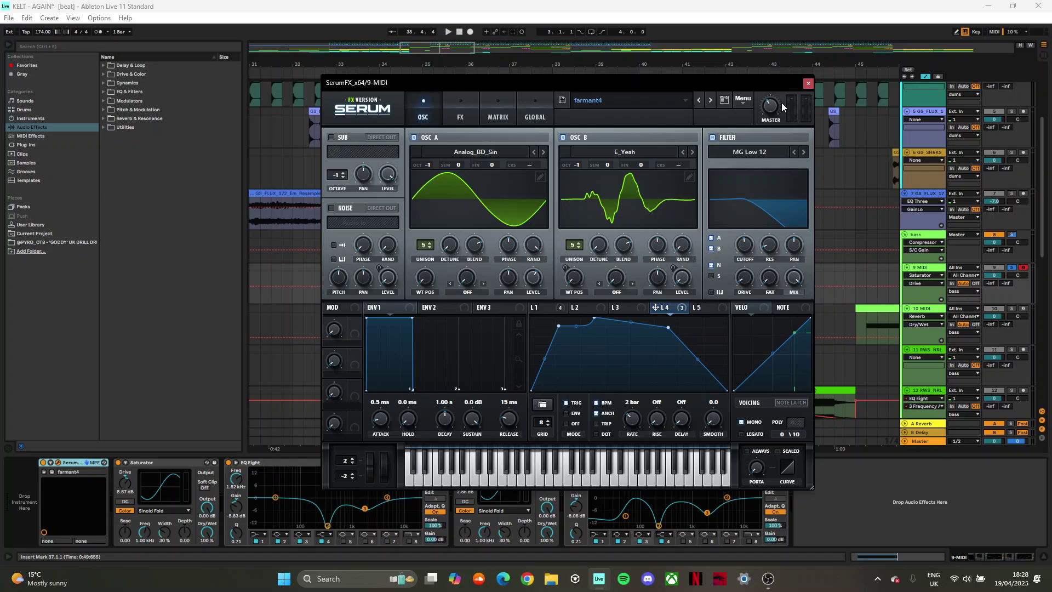
pyautogui.click(807, 84)
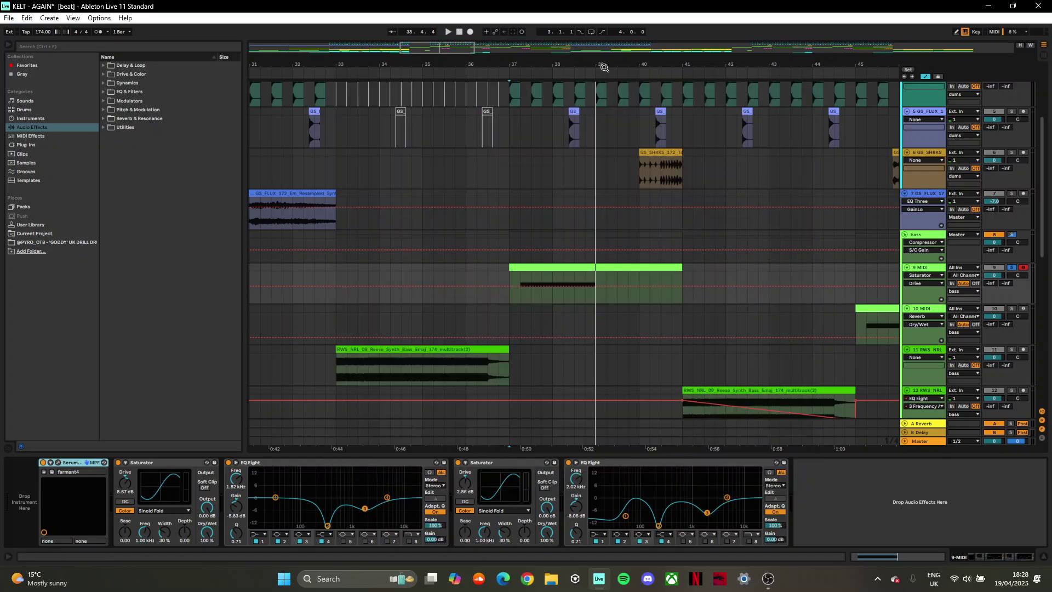
pyautogui.keyDown('ctrl'); pyautogui.scroll(-2, 616, 270); pyautogui.keyUp('ctrl')
pyautogui.scroll(-5, 616, 270)
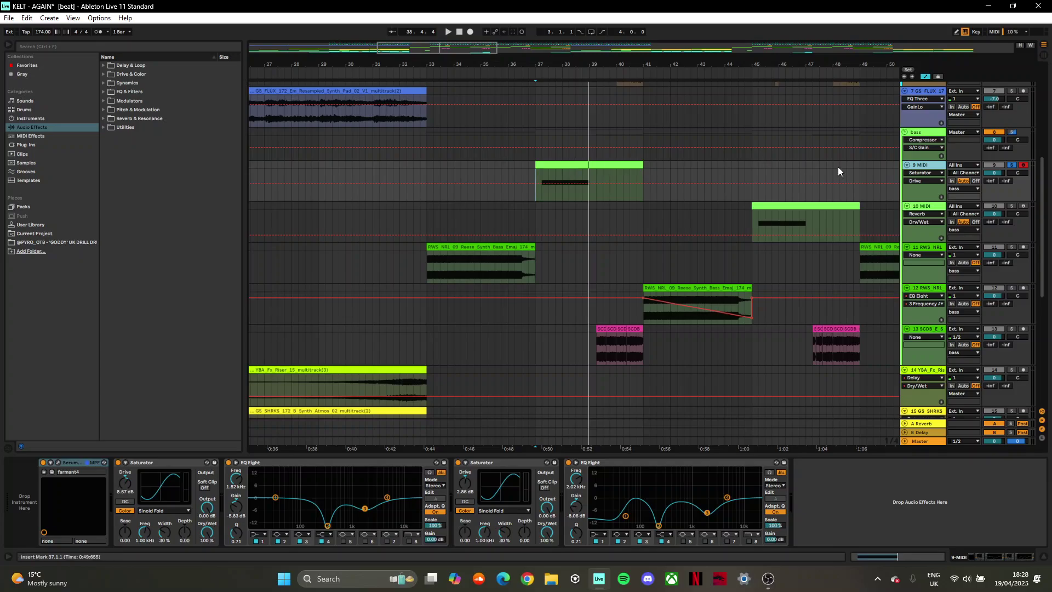
pyautogui.click(1011, 164)
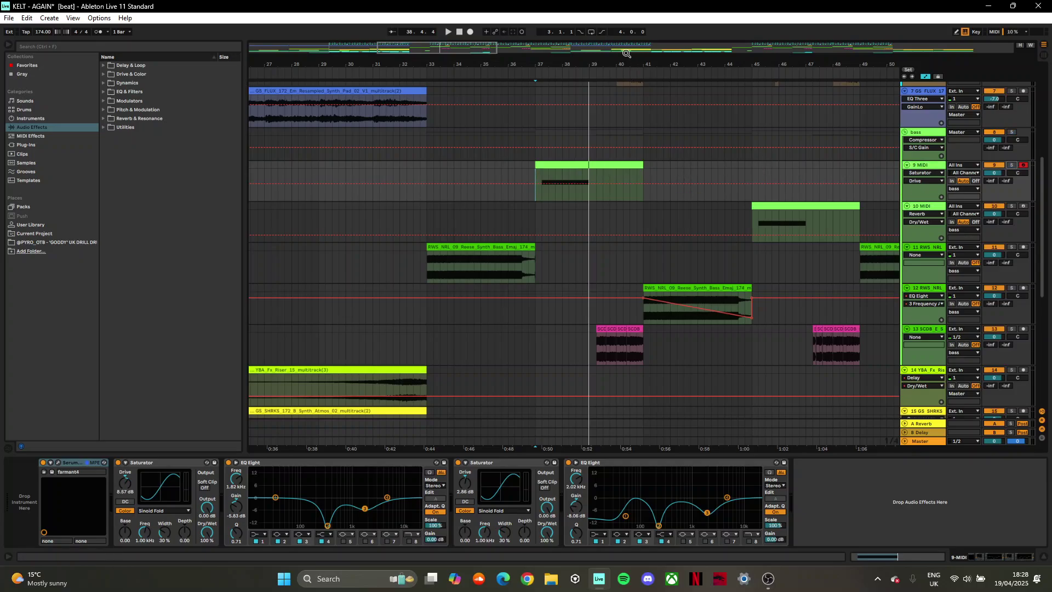
# Step: Solo track 13, the SCDB synth bass shot, and audition its clips from 39.2.1 to about bar 41
pyautogui.moveTo(624, 62); pyautogui.dragTo(624, 93)
pyautogui.scroll(-1, 600, 338)
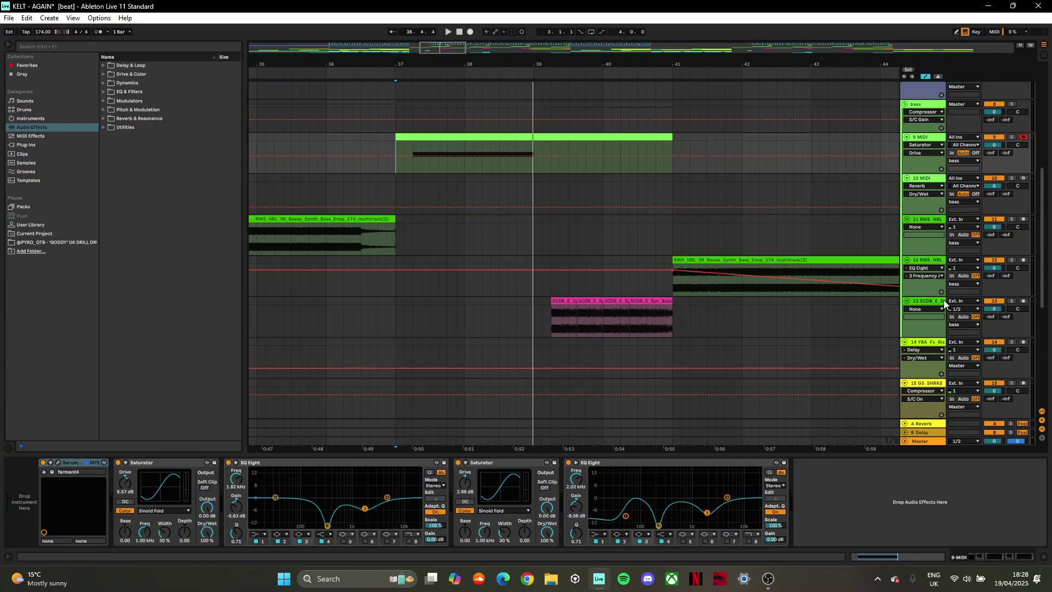
pyautogui.click(967, 302)
pyautogui.click(1012, 301)
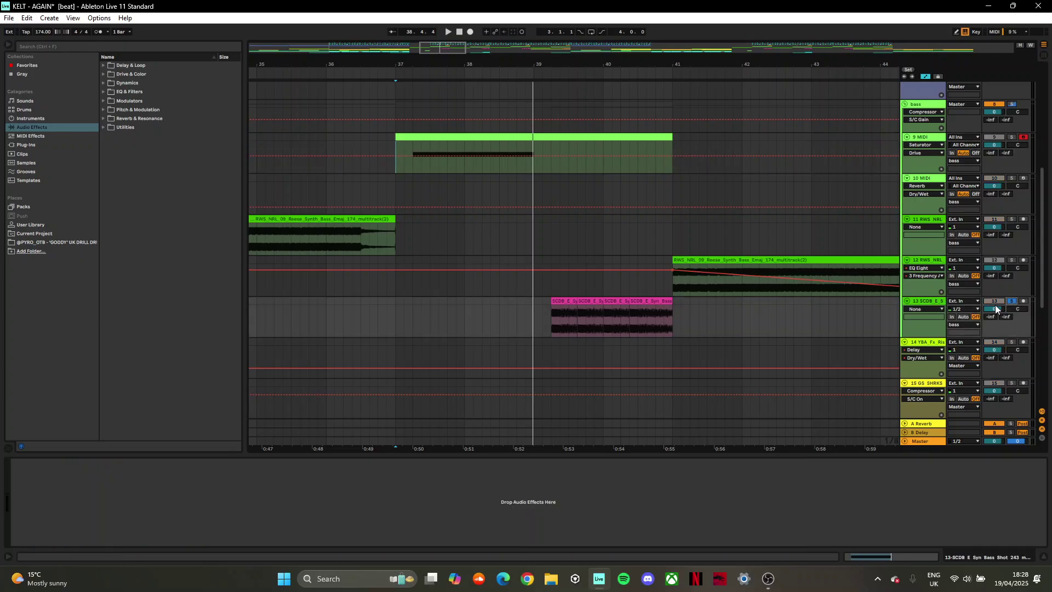
pyautogui.click(553, 312)
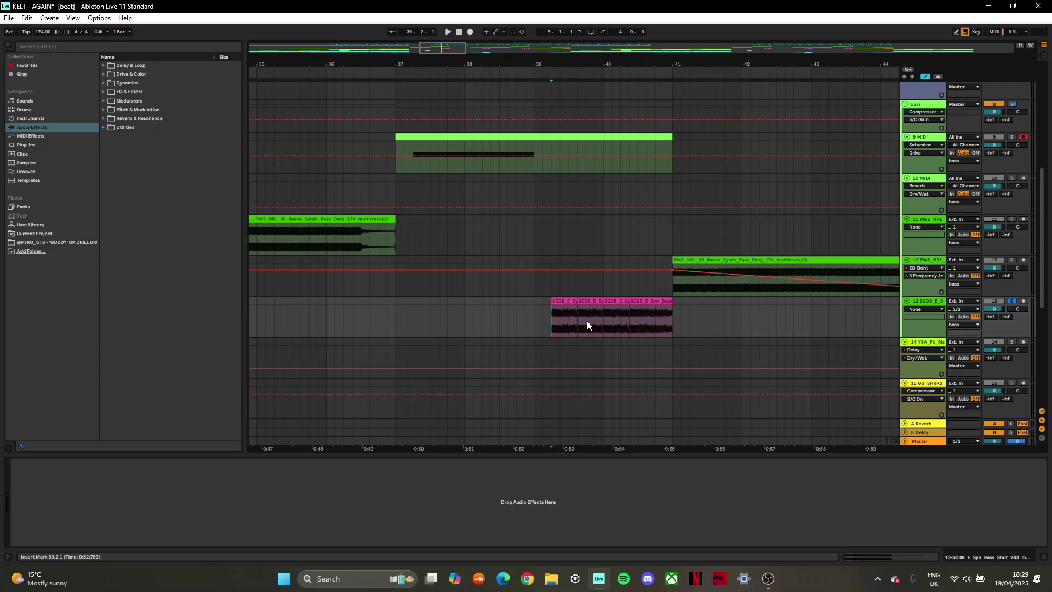
pyautogui.press('space')
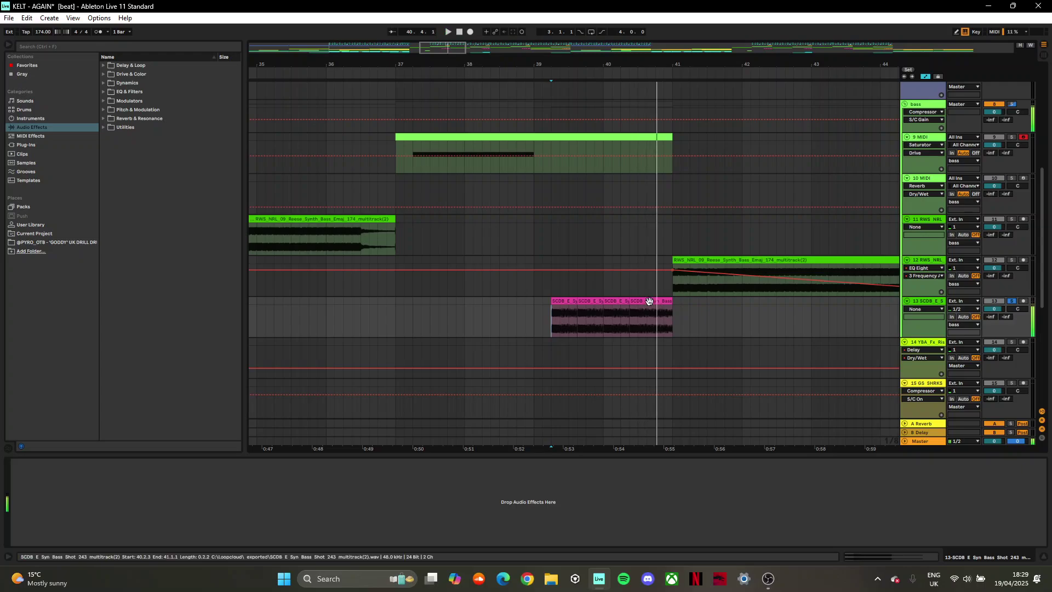
pyautogui.press('space')
# Step: Examine the first and last bass shot clips before bar 41 on track 13, and clear the clip selection
pyautogui.click(562, 303)
pyautogui.doubleClick(562, 303)
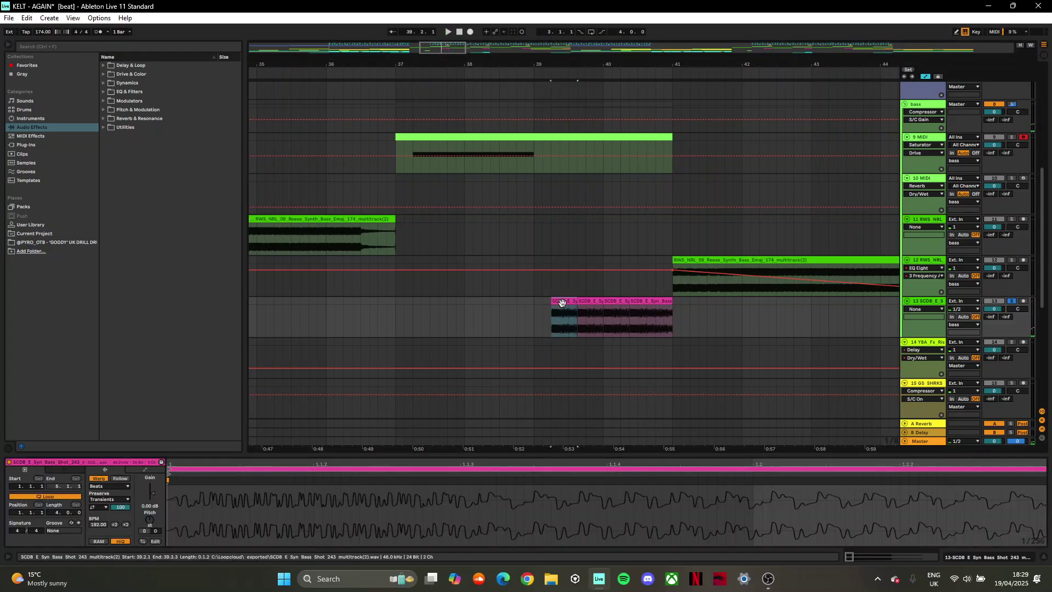
pyautogui.click(610, 301)
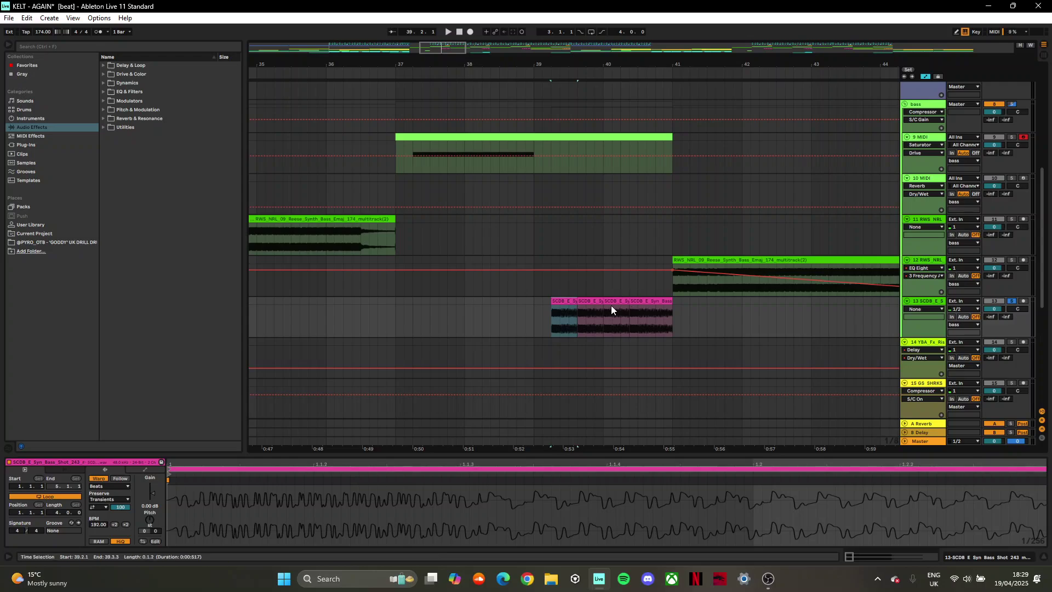
pyautogui.click(614, 302)
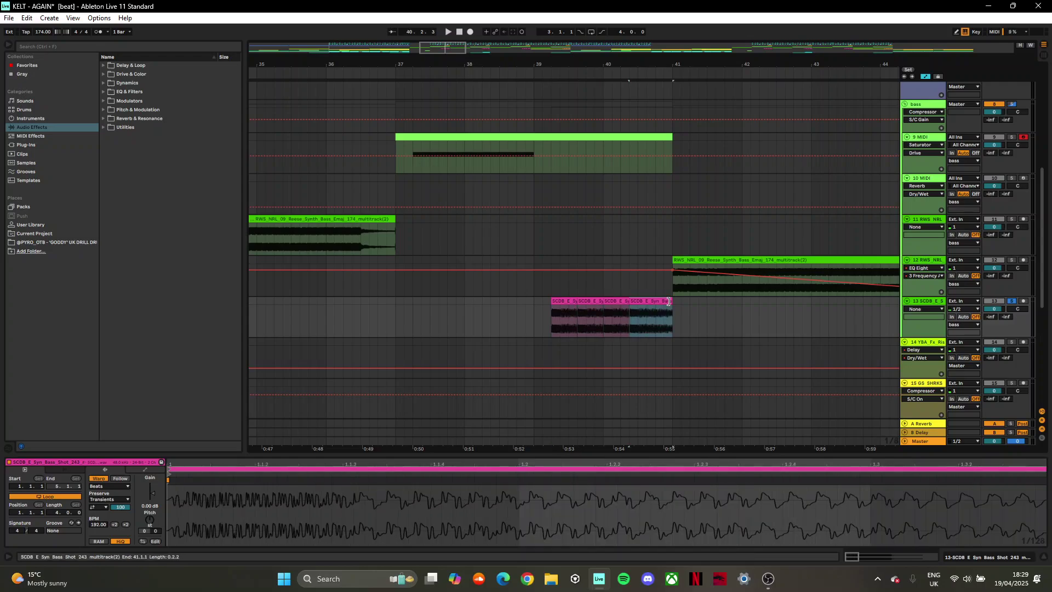
pyautogui.click(466, 307)
pyautogui.scroll(1, 713, 307)
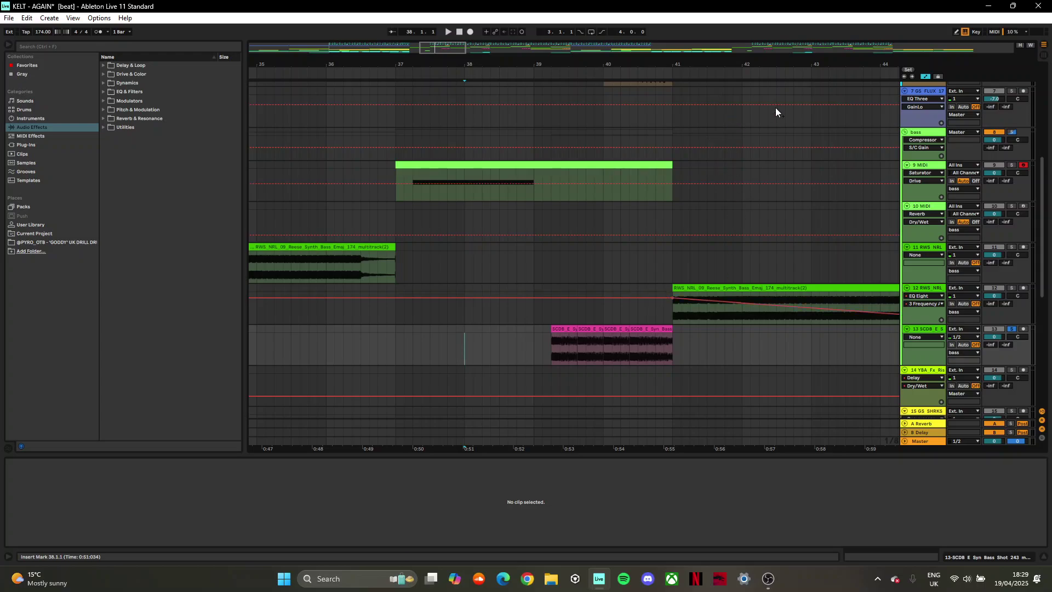
# Step: Highlight the bass clips on tracks 9 to 13 from 32.4.1 to 41.1.1, and clear the selection at bar 41
pyautogui.moveTo(742, 61); pyautogui.dragTo(663, 23)
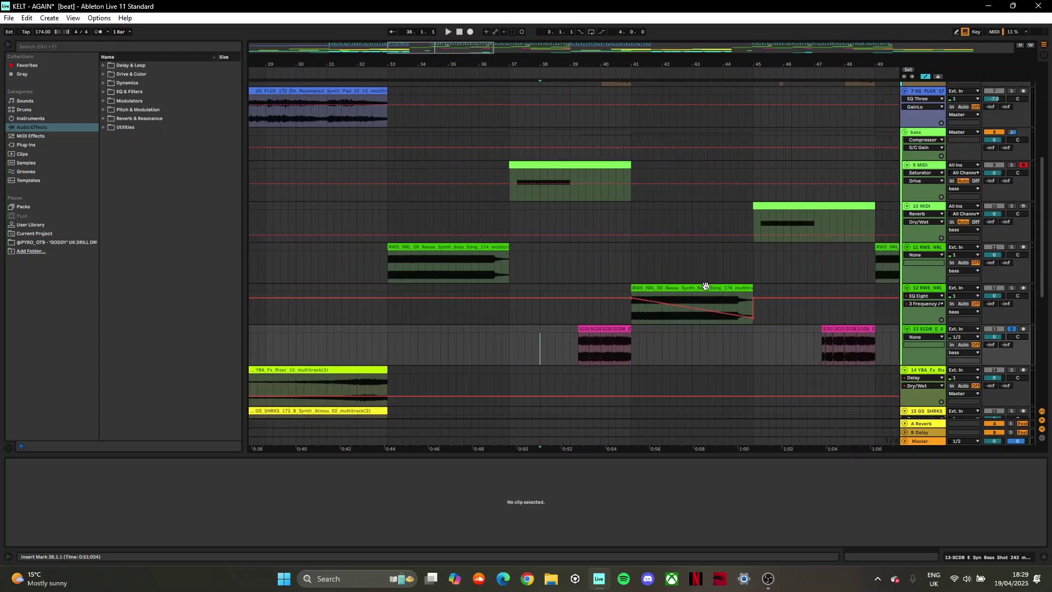
pyautogui.moveTo(636, 62); pyautogui.dragTo(620, 64)
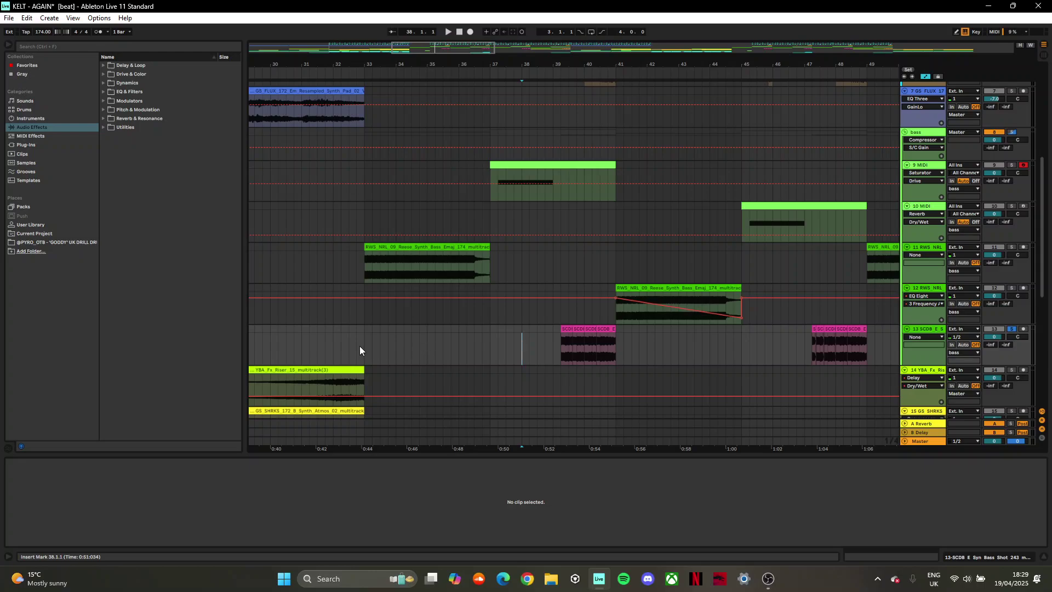
pyautogui.moveTo(359, 346); pyautogui.dragTo(616, 167)
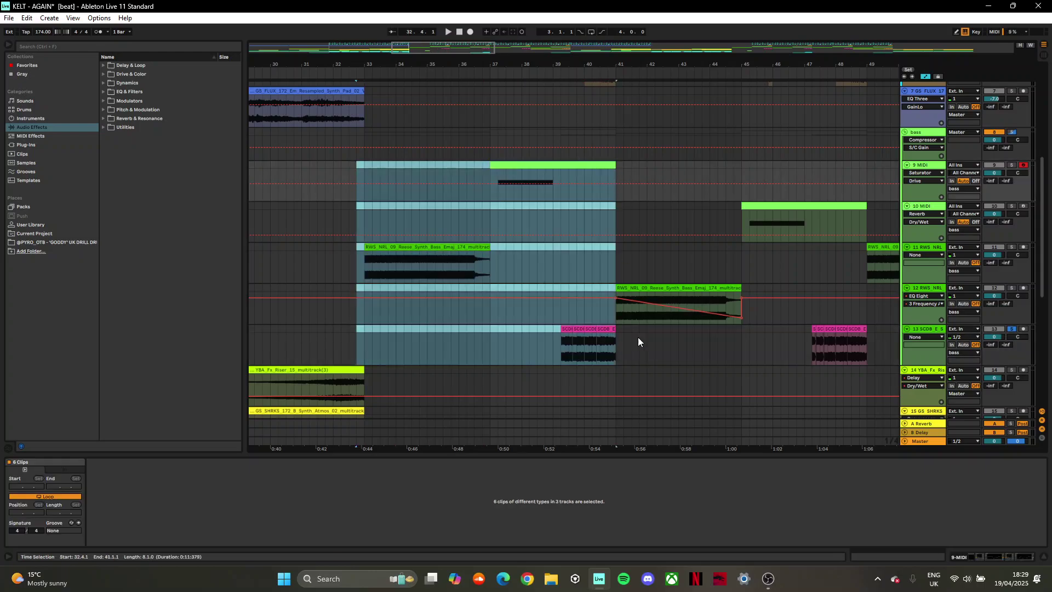
pyautogui.click(617, 351)
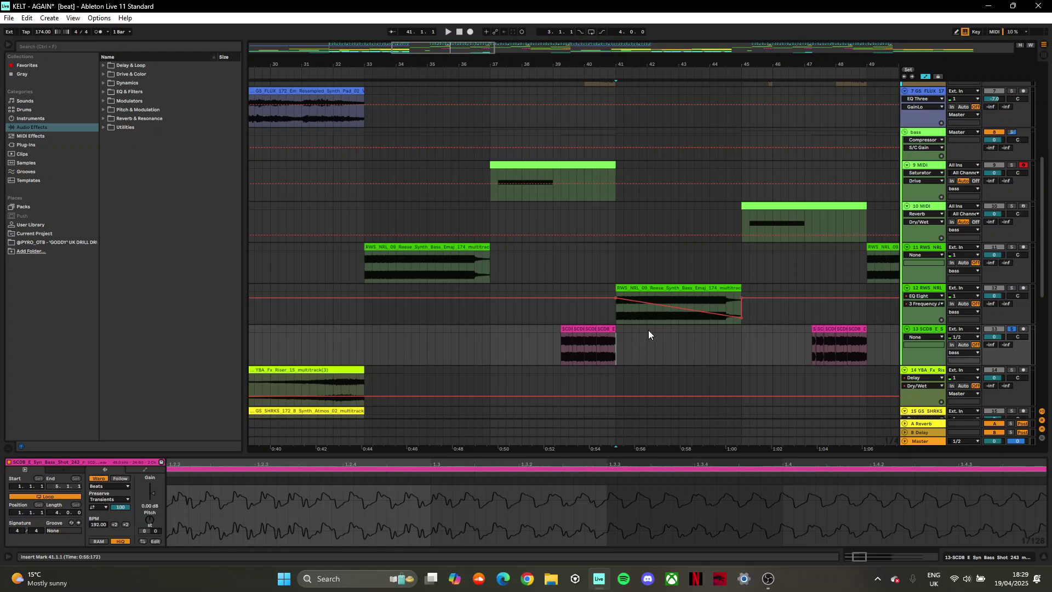
# Step: Select the Reese bass clip at bar 41 on track 12, and show that track's Saturator and EQ Eight
pyautogui.click(713, 287)
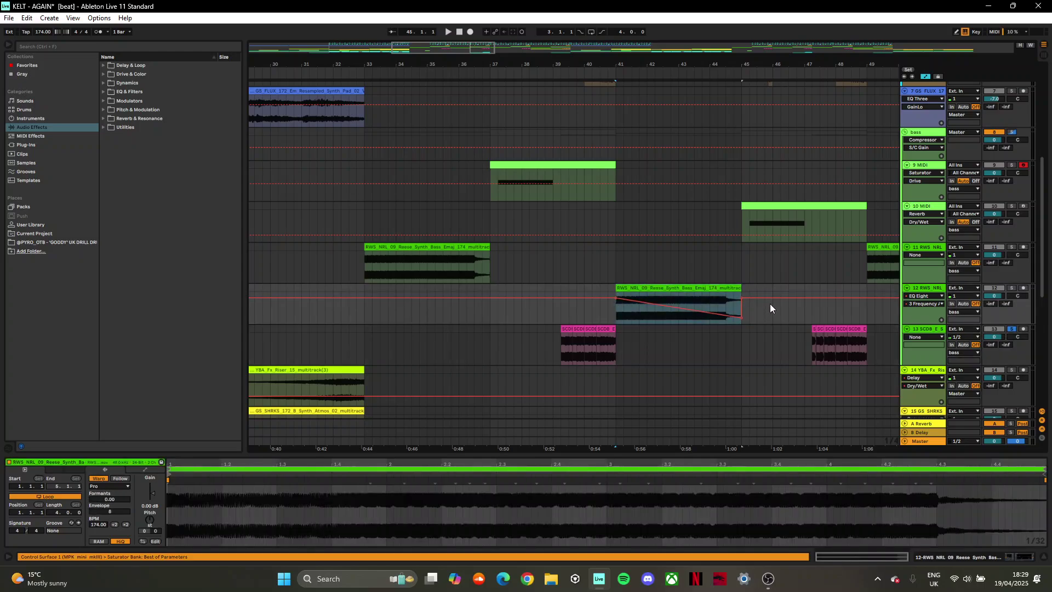
pyautogui.moveTo(778, 51); pyautogui.dragTo(493, 60)
pyautogui.click(924, 288)
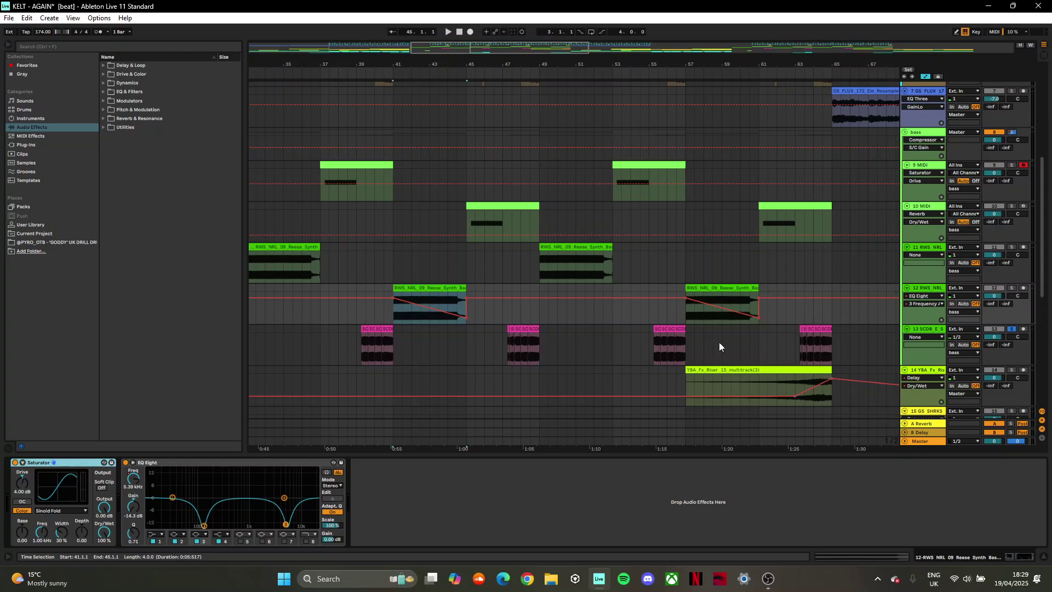
pyautogui.click(927, 288)
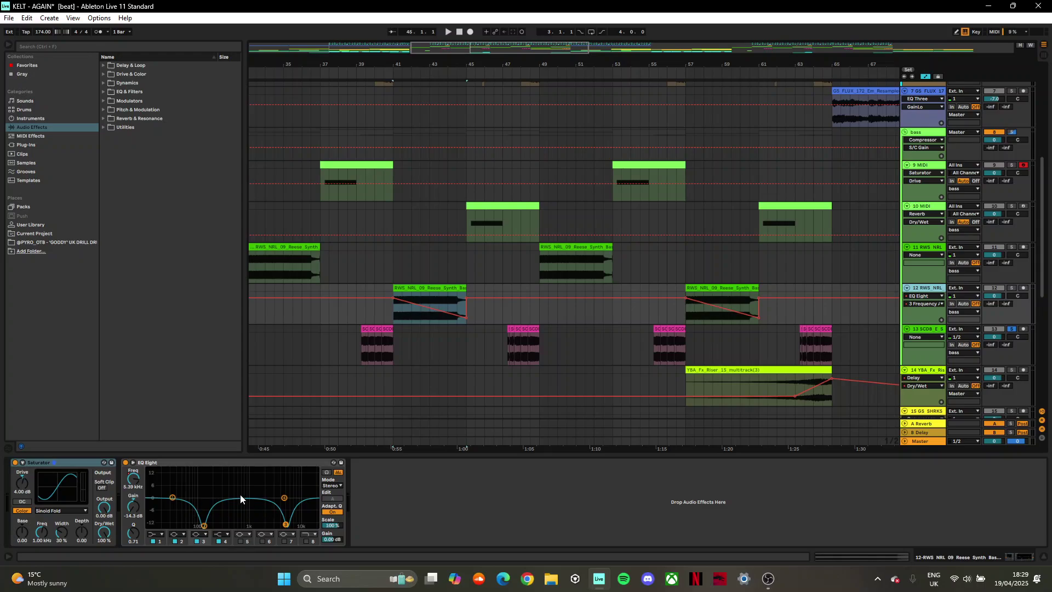
# Step: Solo track 12 and play its Reese bass from 41.1.1 to audition the automated EQ Eight band frequency
pyautogui.click(1013, 287)
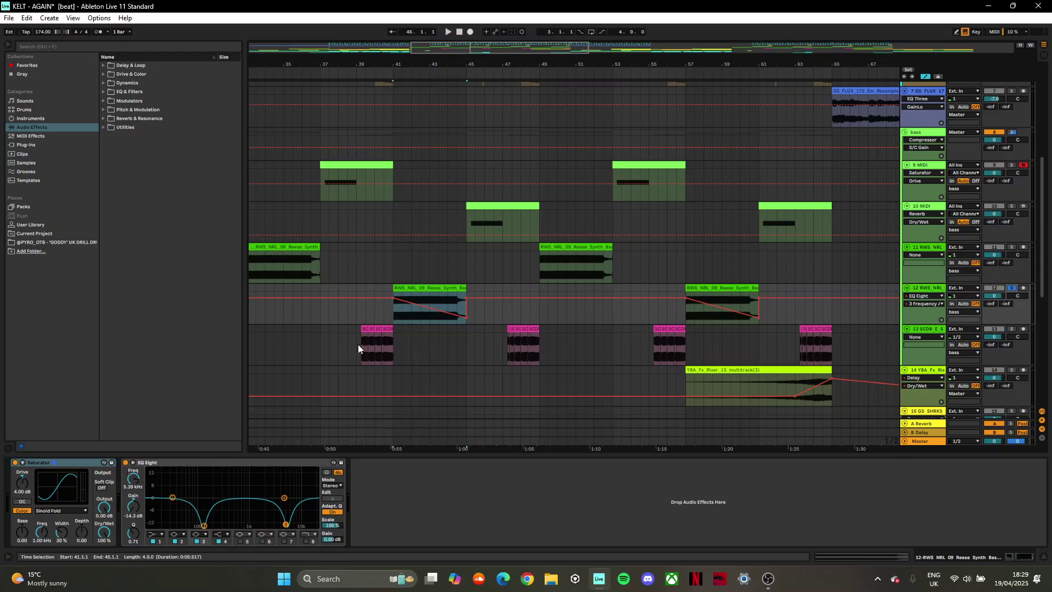
pyautogui.click(395, 314)
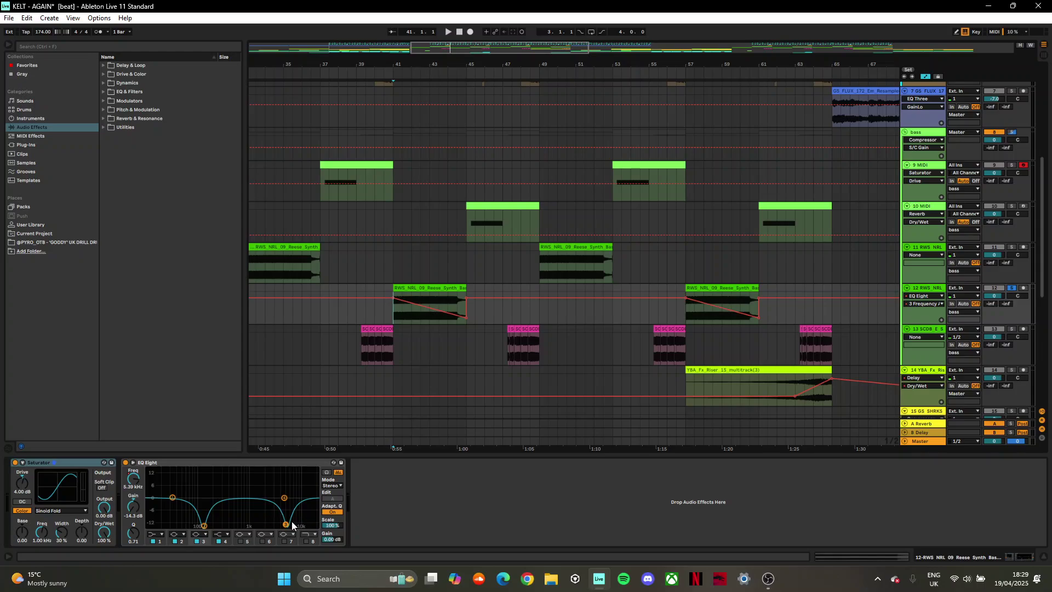
pyautogui.press('space')
pyautogui.moveTo(274, 518); pyautogui.dragTo(230, 521)
pyautogui.press('space')
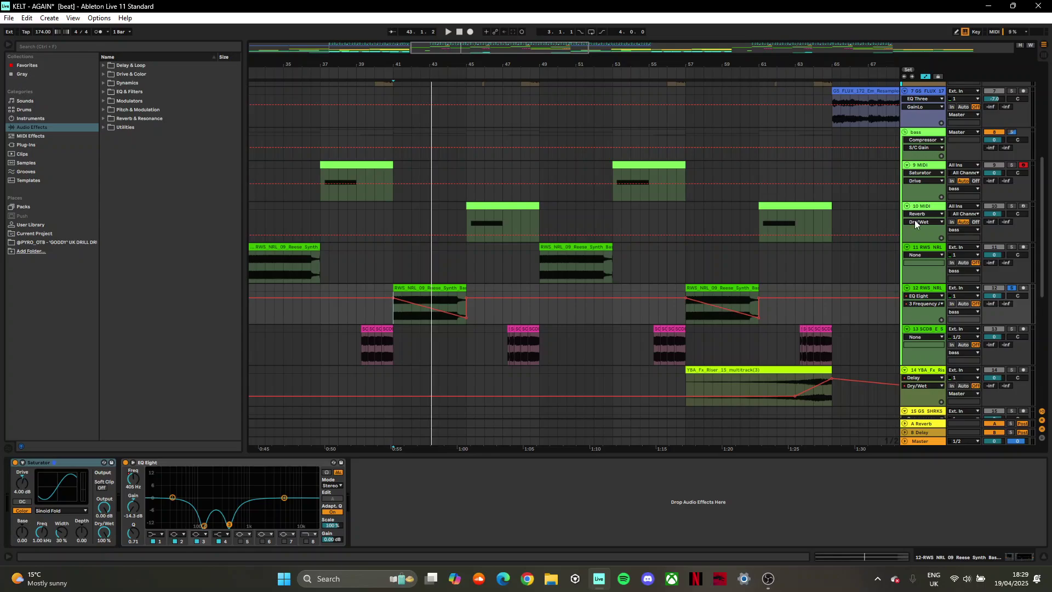
# Step: Compare the device chains of track 11, 10 MIDI and 9 MIDI, ending on 9 MIDI
pyautogui.click(929, 249)
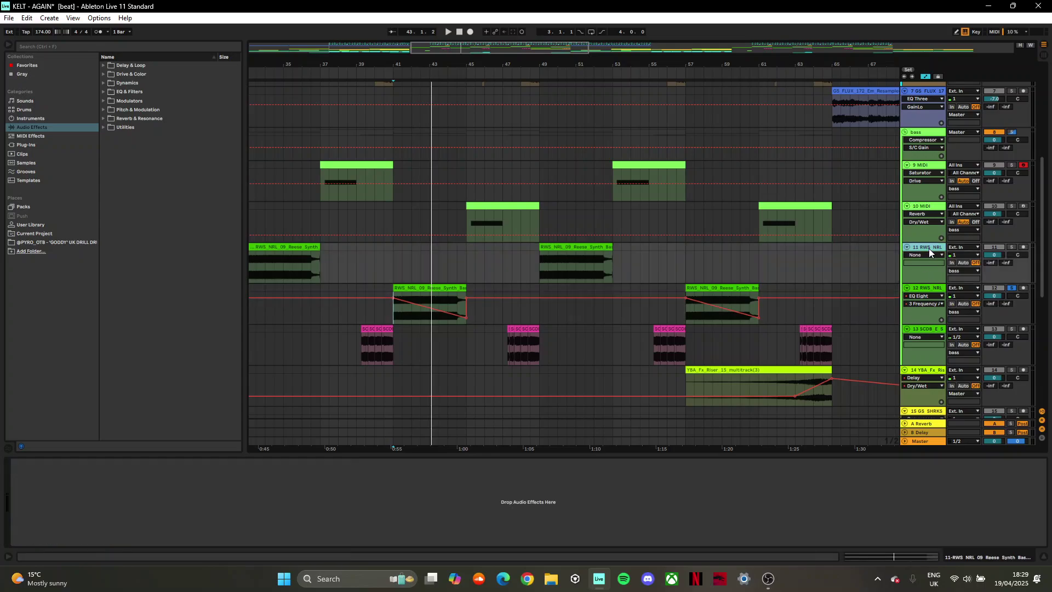
pyautogui.click(932, 207)
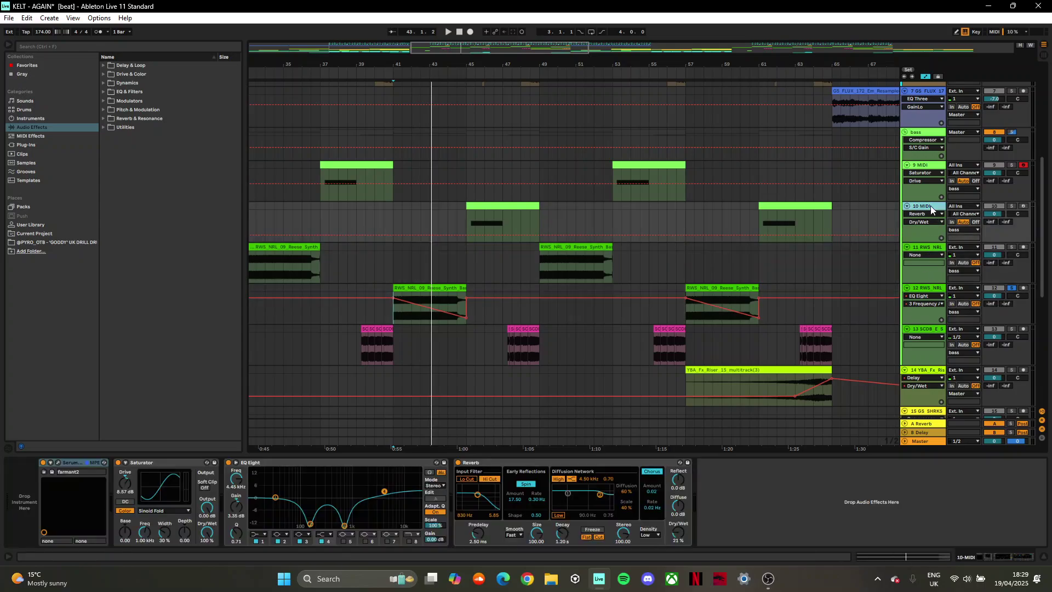
pyautogui.click(928, 165)
pyautogui.moveTo(432, 65); pyautogui.dragTo(514, 61)
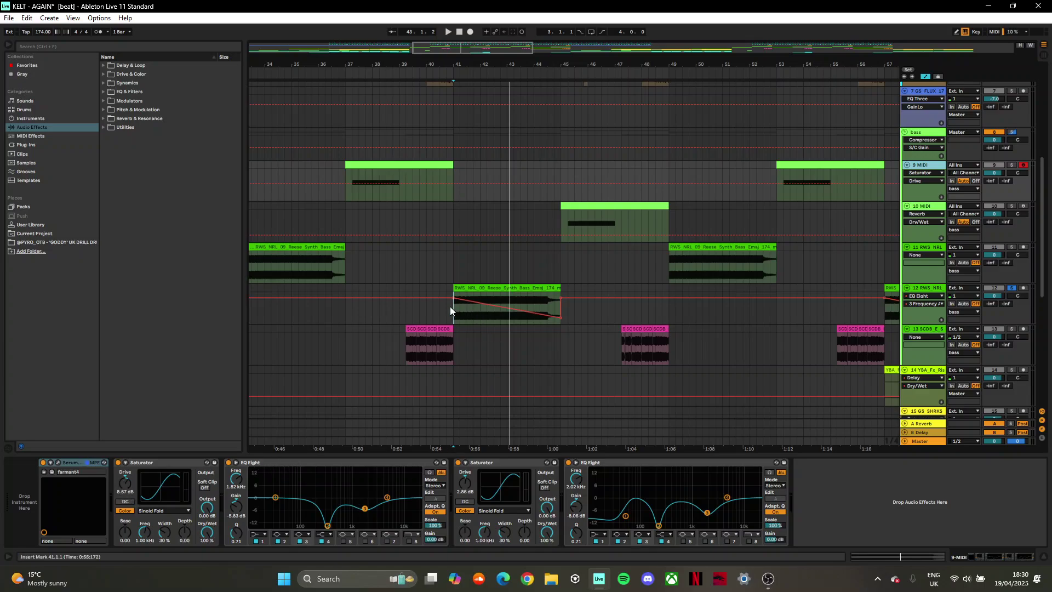
# Step: Compare the 9 MIDI clip at bar 37 with the 10 MIDI clip at bar 45, placing the insert marker at 37.1.1
pyautogui.click(352, 193)
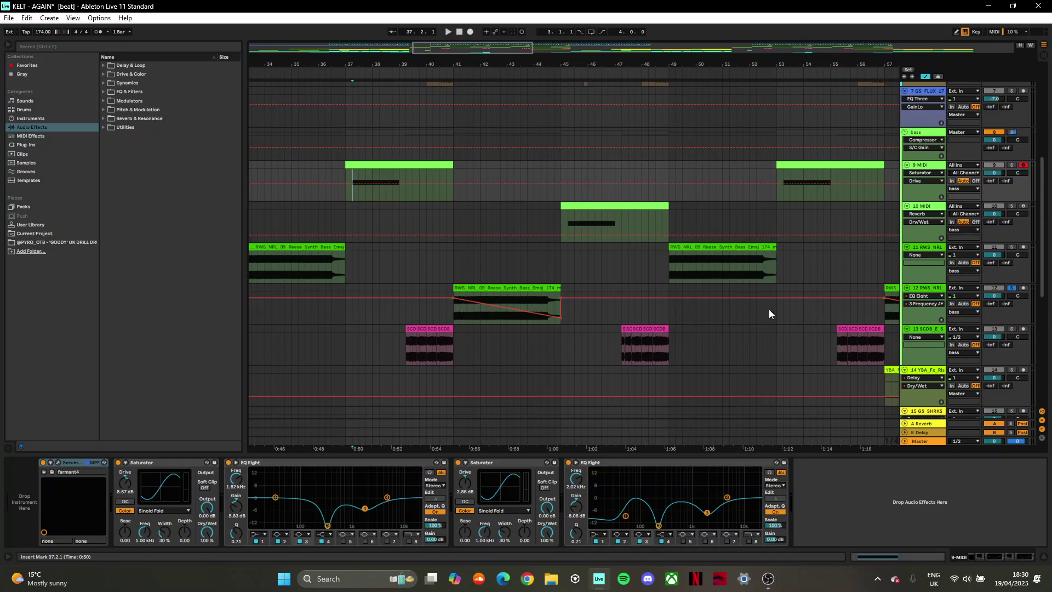
pyautogui.moveTo(585, 64)
pyautogui.mouseDown()
pyautogui.moveTo(584, 87)
pyautogui.moveTo(588, 66)
pyautogui.mouseUp()
pyautogui.click(921, 211)
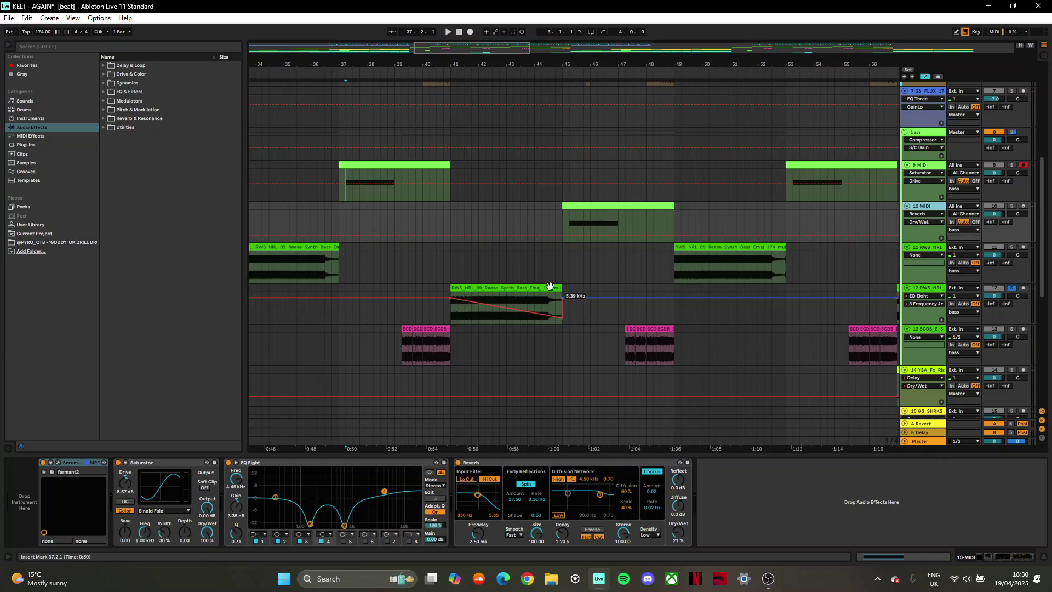
pyautogui.click(557, 213)
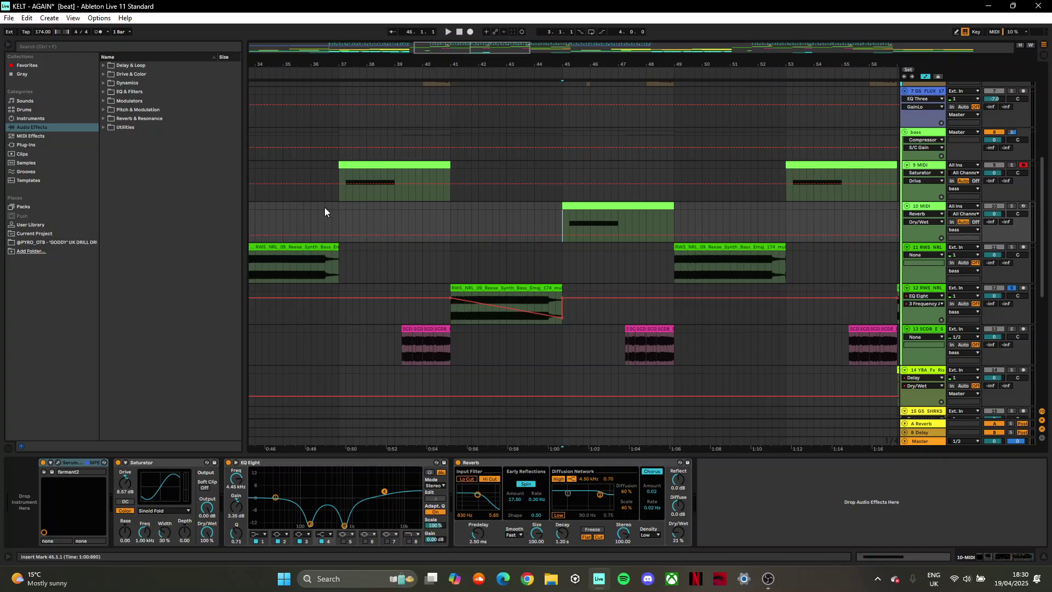
pyautogui.click(338, 199)
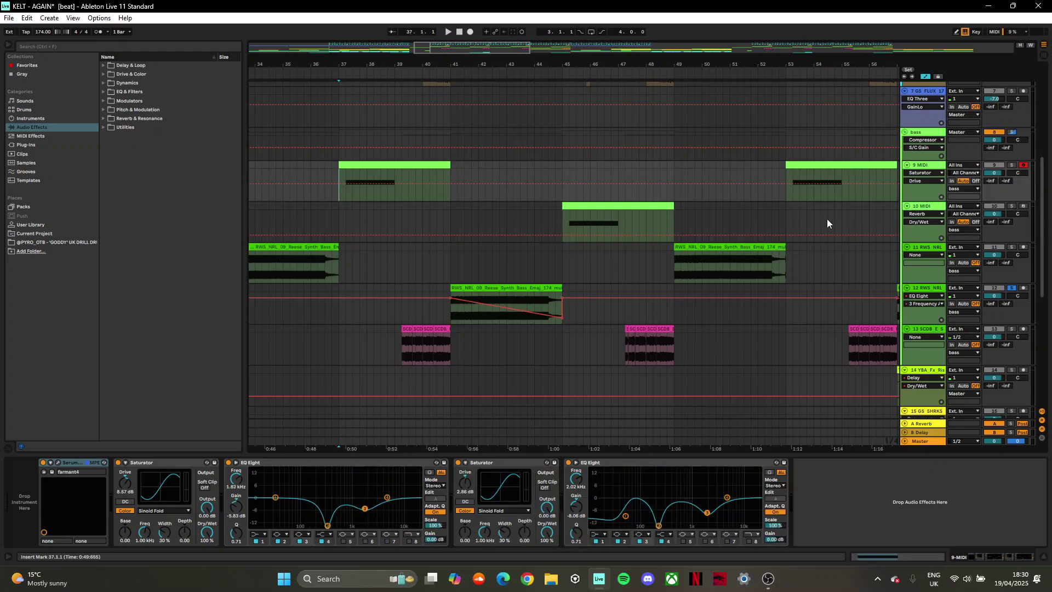
# Step: Solo 10 MIDI and play its bass clip from 45.1.1
pyautogui.click(1012, 207)
pyautogui.click(564, 213)
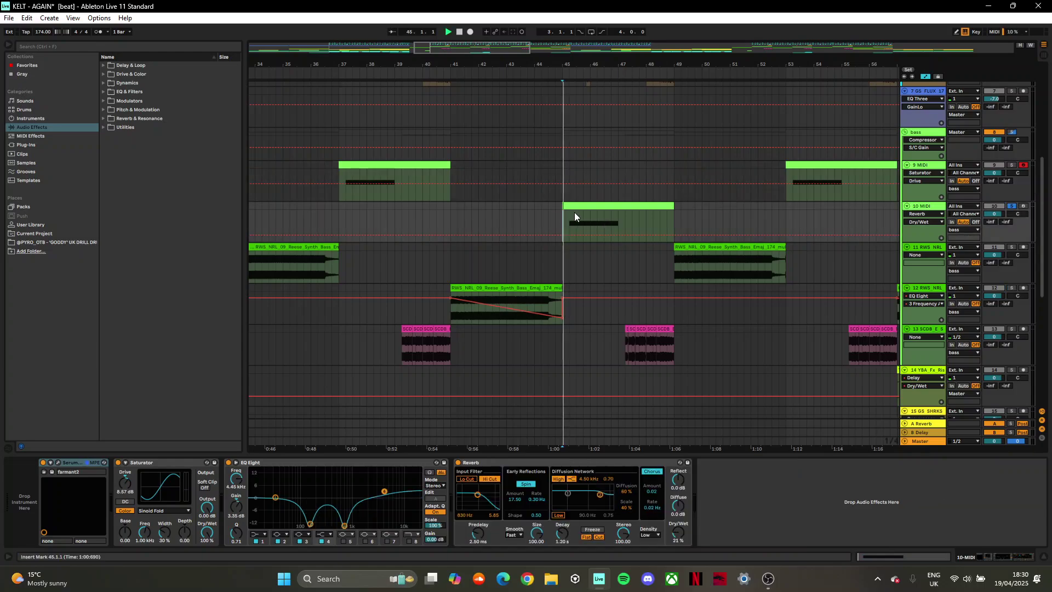
pyautogui.press('space')
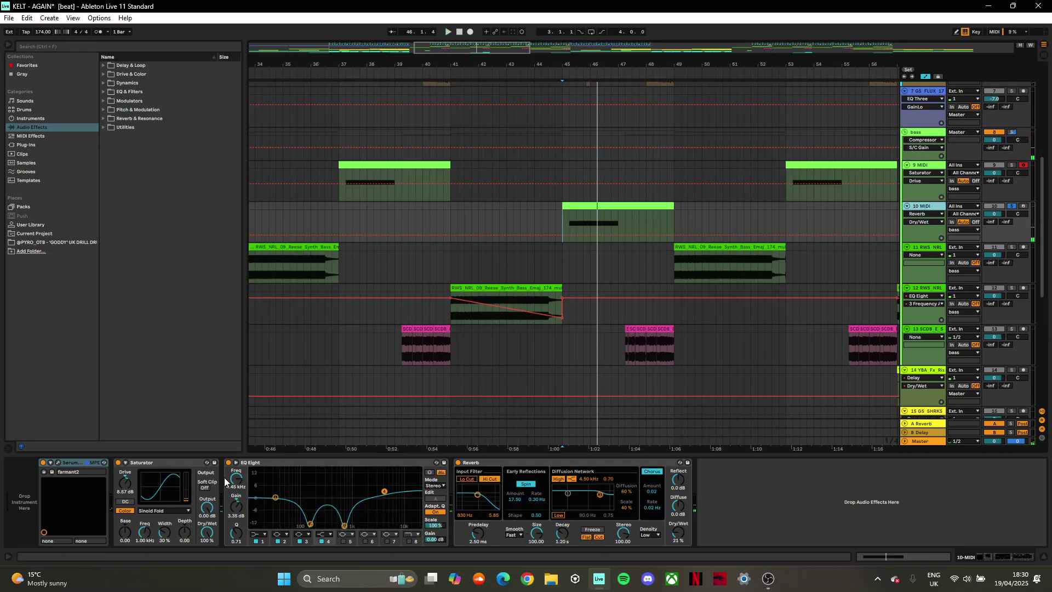
# Step: Open 10 MIDI's SerumFX, show its oscillators and browse the Spectral wavetables for oscillator B without choosing one
pyautogui.click(59, 463)
pyautogui.moveTo(653, 26); pyautogui.dragTo(518, 60)
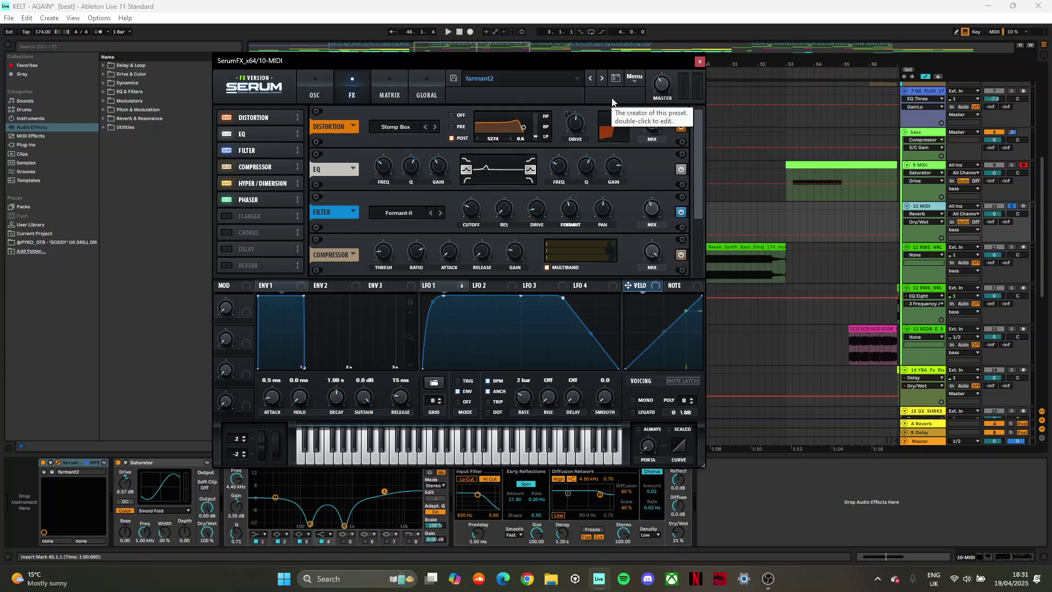
pyautogui.click(326, 91)
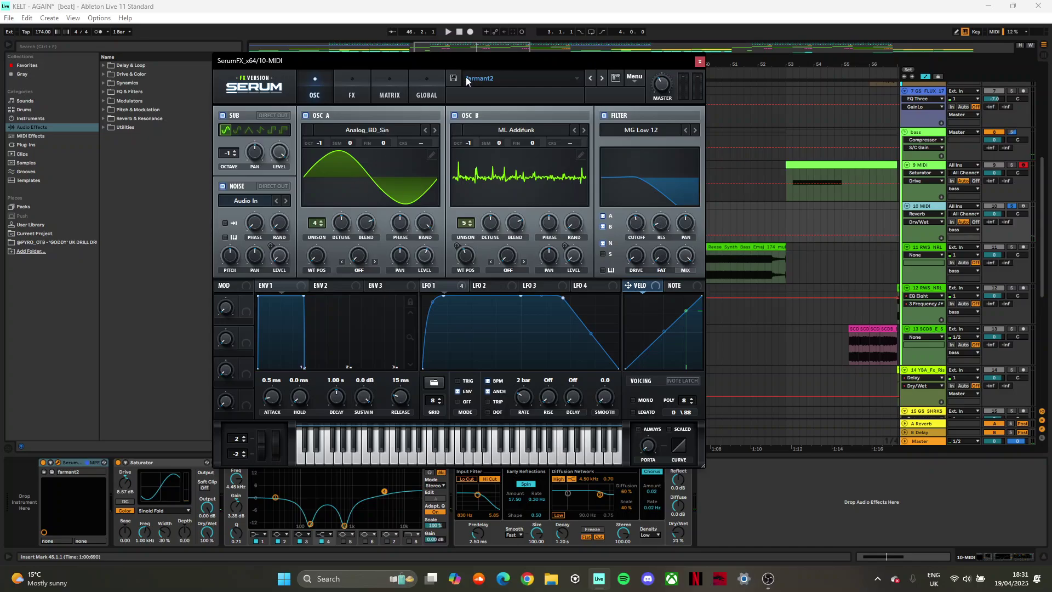
pyautogui.click(515, 130)
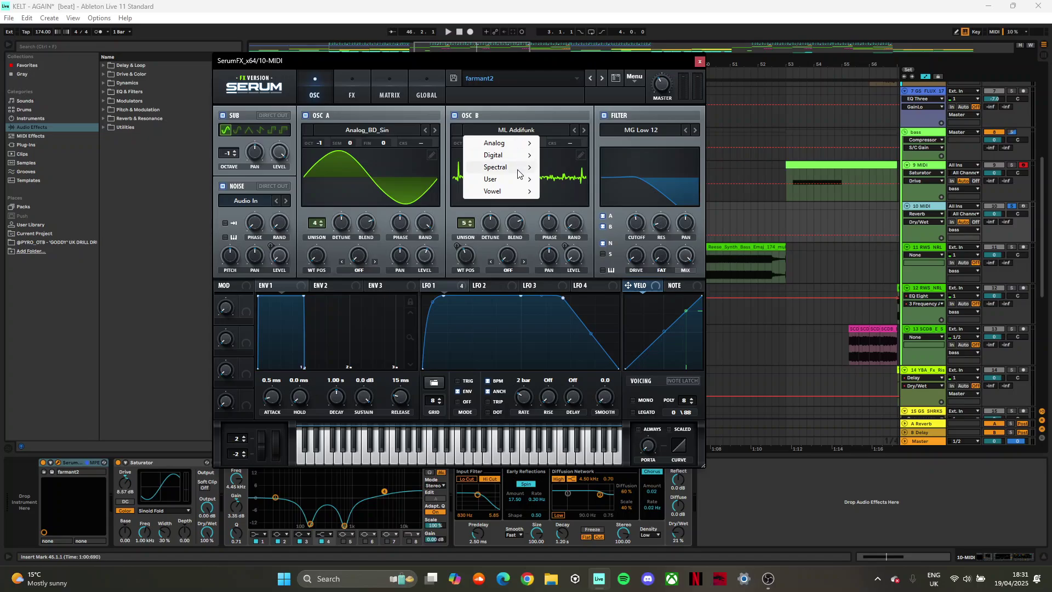
pyautogui.moveTo(518, 174)
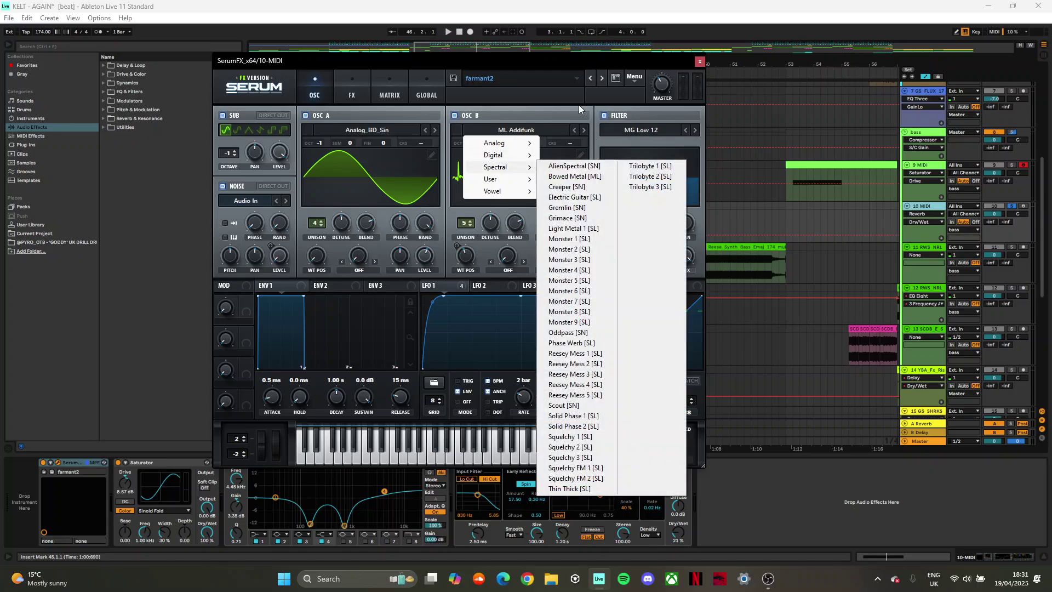
pyautogui.click(540, 68)
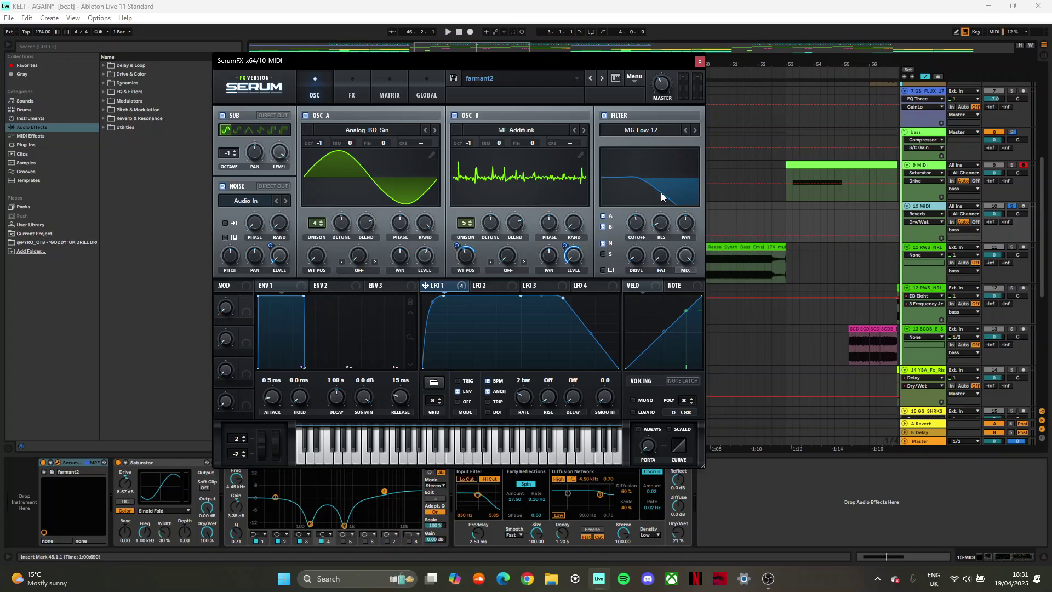
# Step: Show Serum's effects rack and audition the bass with the Stomp Box distortion bypassed and enabled
pyautogui.click(344, 84)
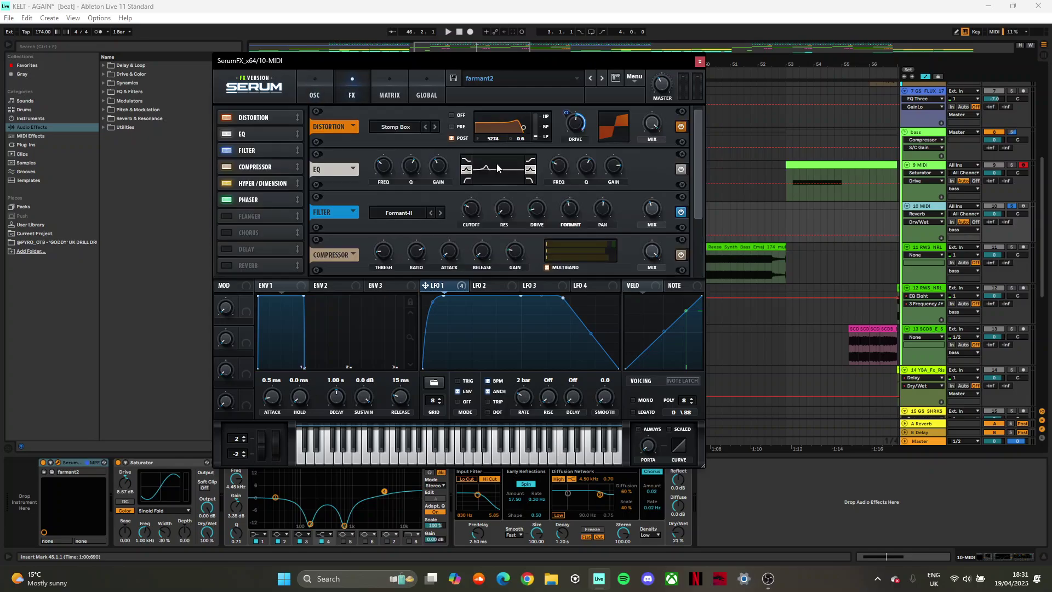
pyautogui.moveTo(696, 149); pyautogui.dragTo(701, 124)
pyautogui.click(681, 127)
pyautogui.press('space')
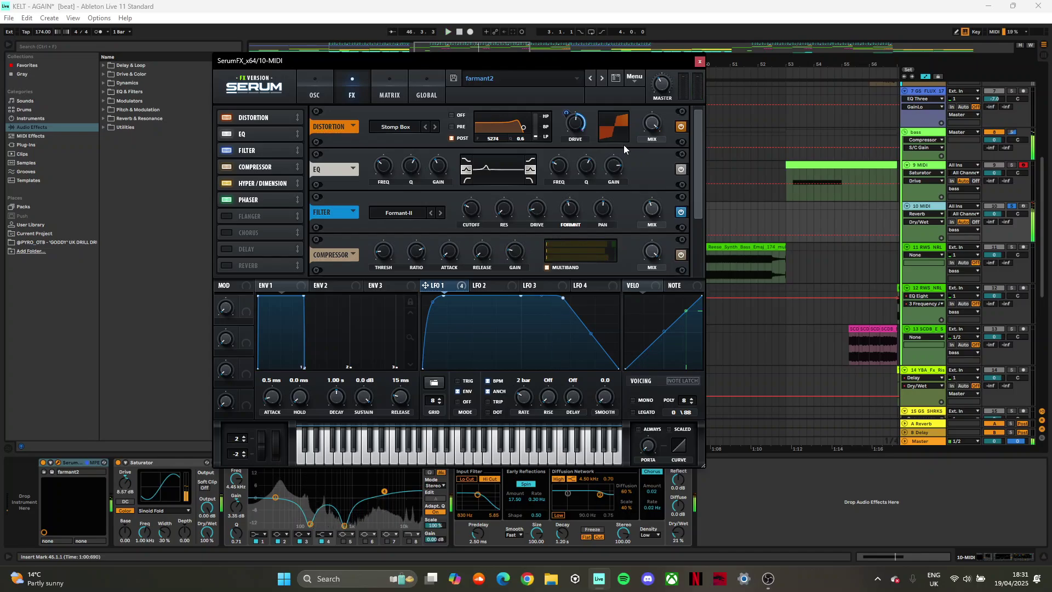
pyautogui.moveTo(703, 143); pyautogui.dragTo(701, 142)
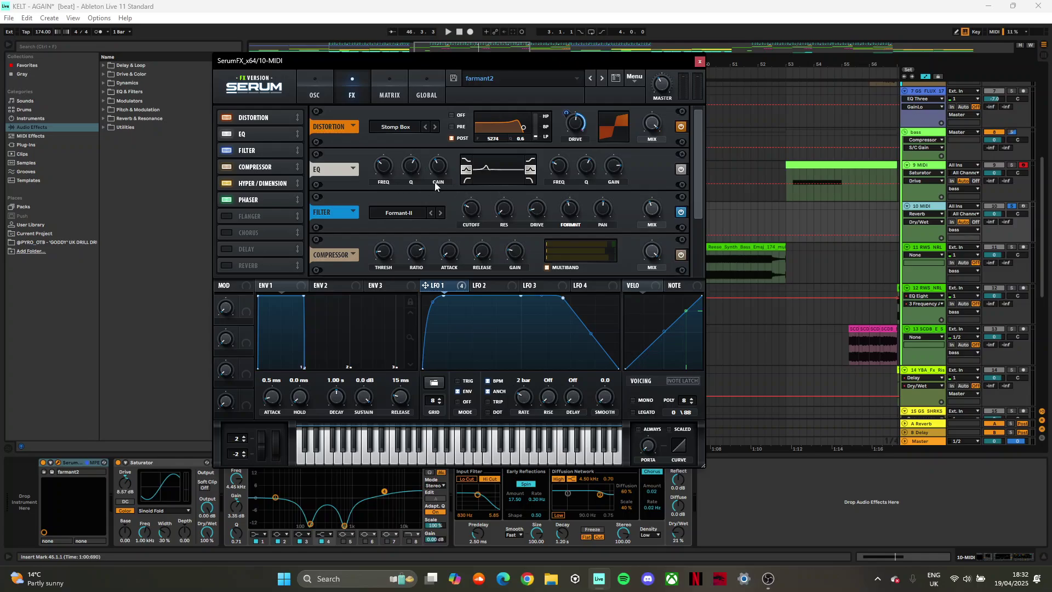
# Step: Audition the bass with Serum's Formant-II filter bypassed and re-enabled
pyautogui.moveTo(702, 164); pyautogui.dragTo(702, 192)
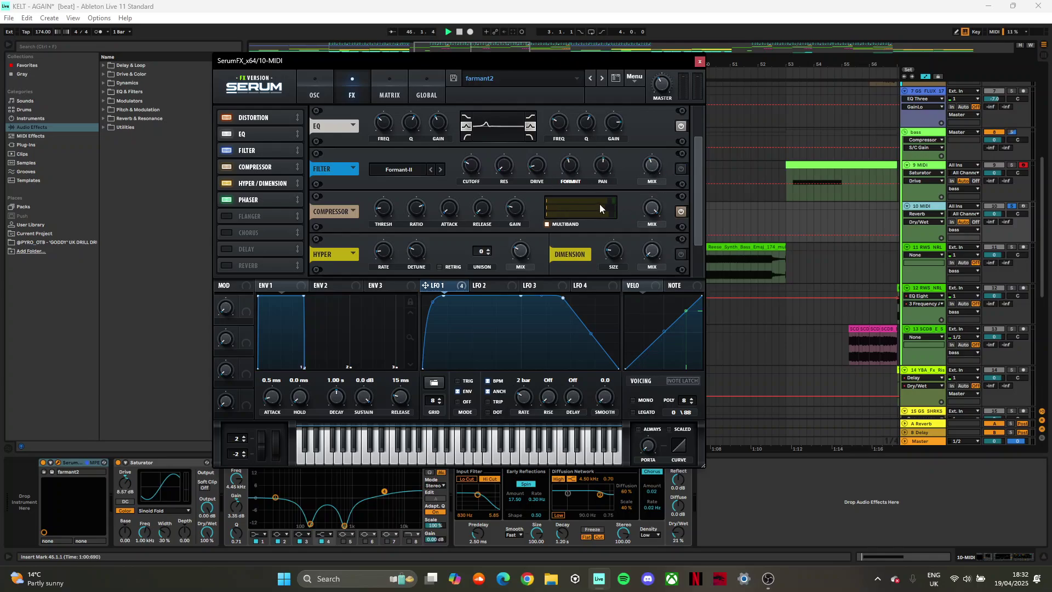
pyautogui.click(681, 168)
pyautogui.press('space')
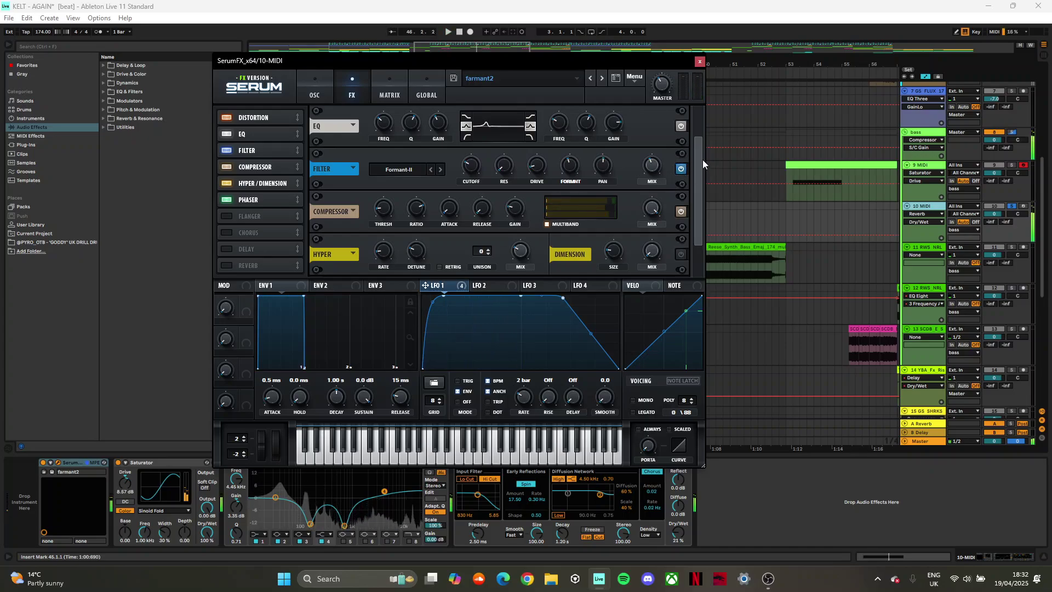
pyautogui.moveTo(701, 161); pyautogui.dragTo(697, 170)
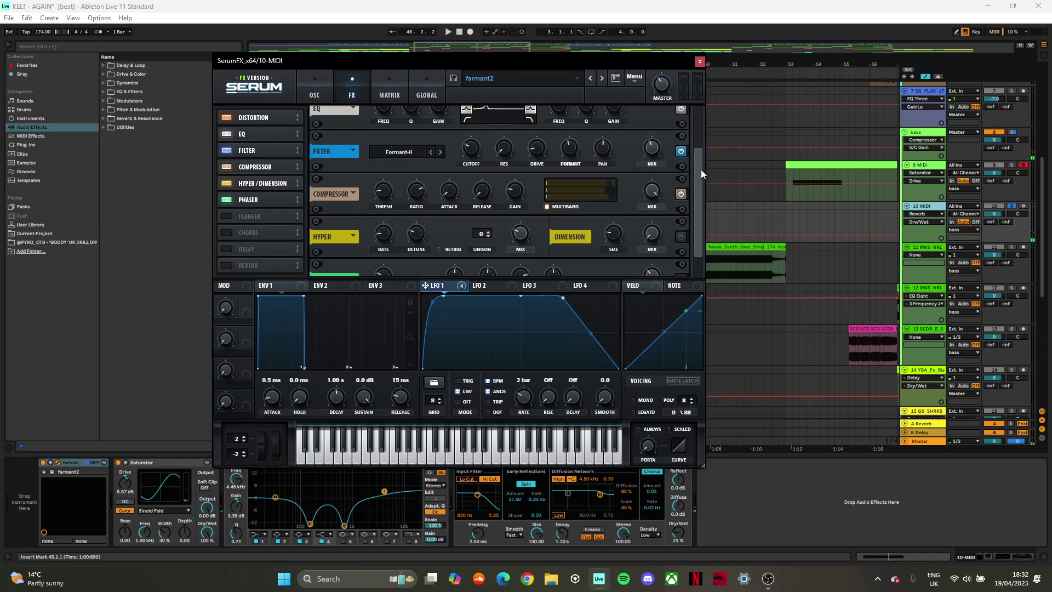
# Step: Examine Serum's Compressor, Hyper/Dimension and Phaser modules, return to the oscillators and close the plug-in
pyautogui.scroll(-3, 701, 167)
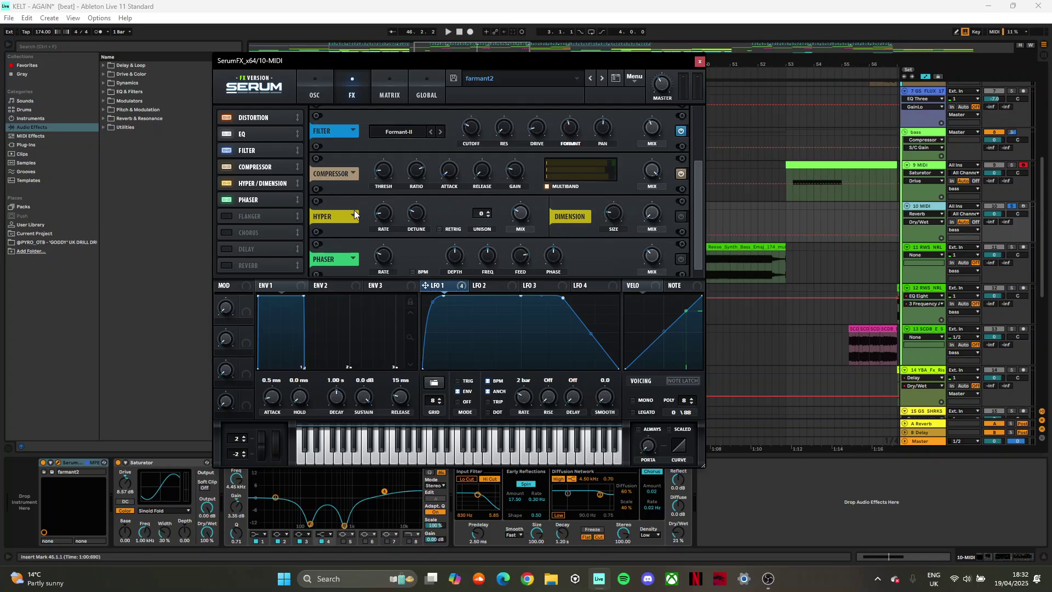
pyautogui.scroll(-2, 698, 204)
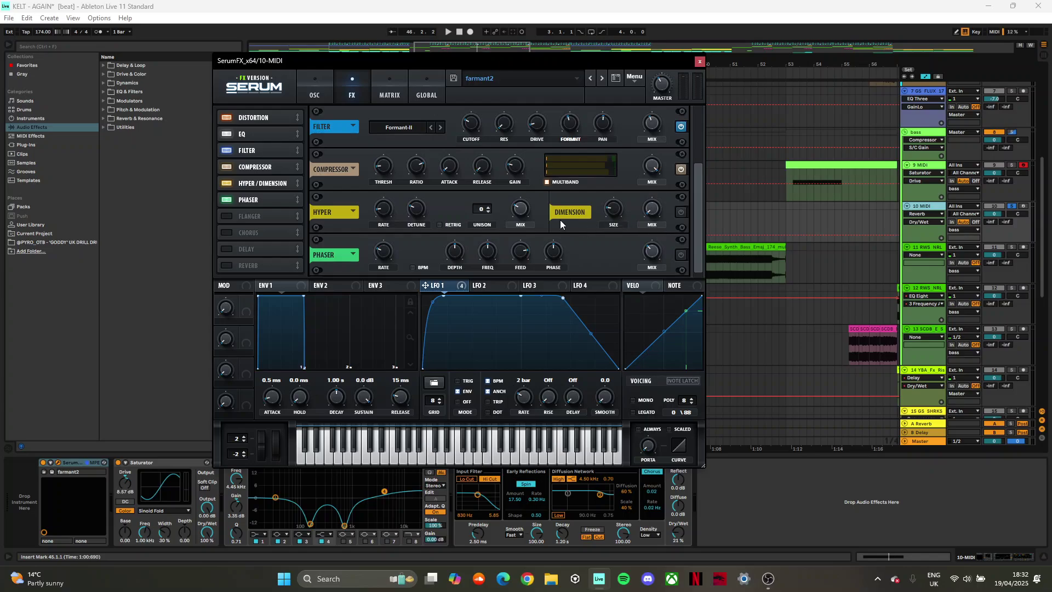
pyautogui.click(517, 213)
pyautogui.click(305, 94)
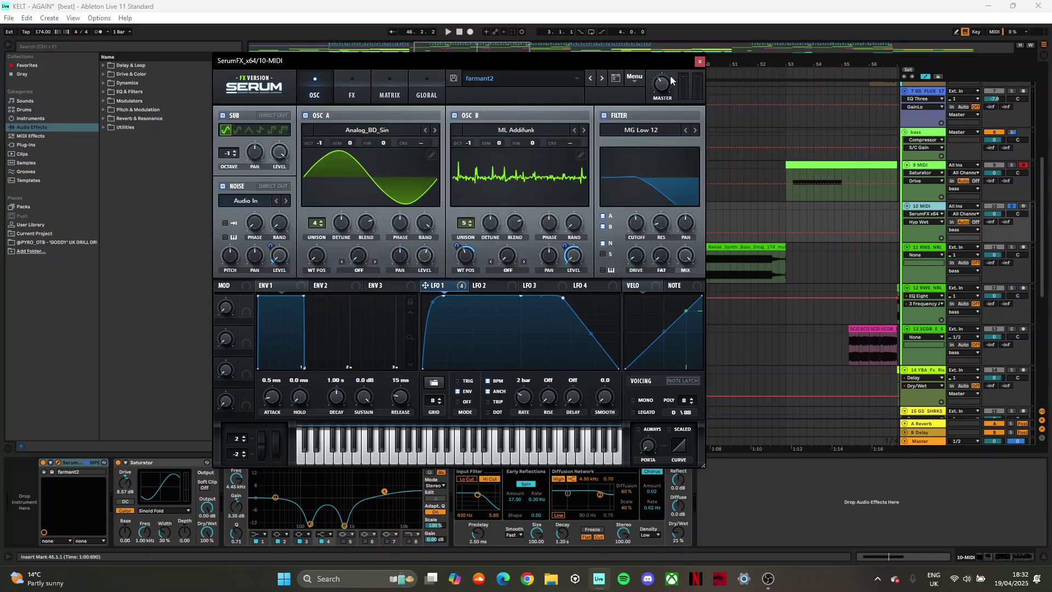
pyautogui.click(700, 62)
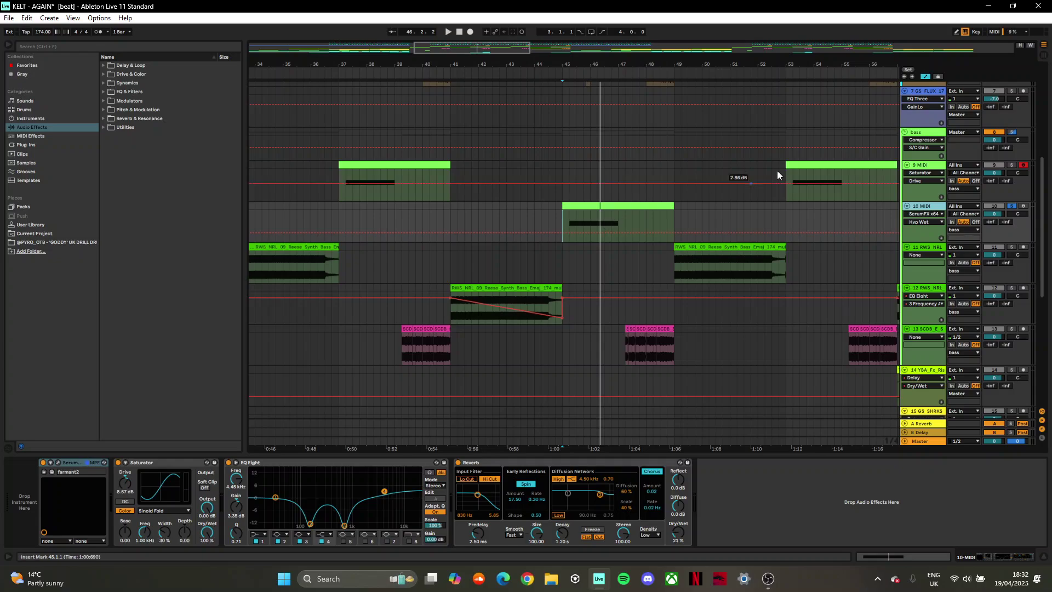
# Step: Select bars 33.1.1 to 49.1.1 across bass tracks 9 to 13 and compare that section with its repeat
pyautogui.moveTo(669, 65); pyautogui.dragTo(669, 31)
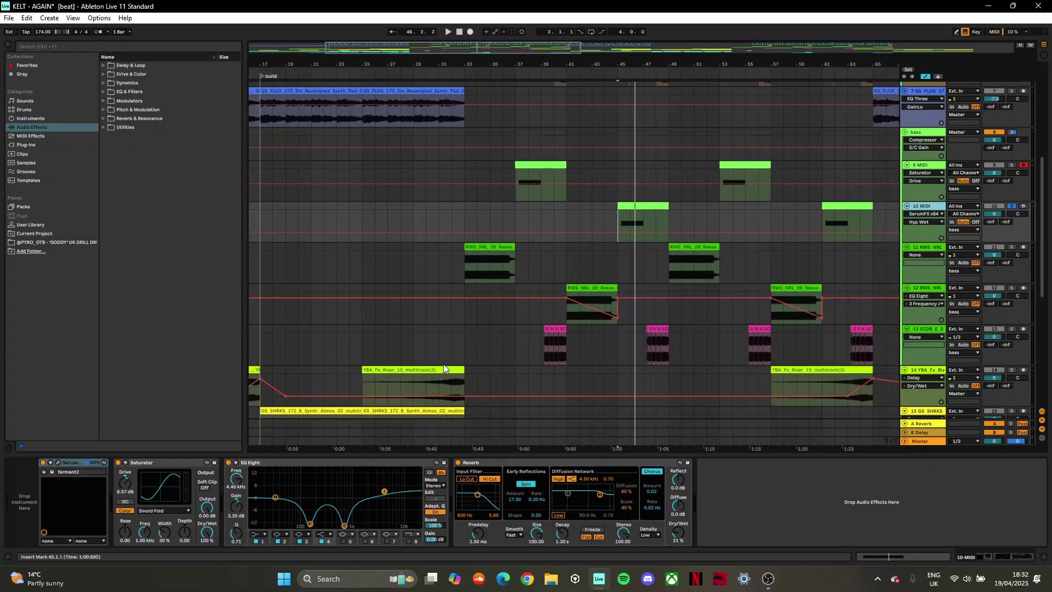
pyautogui.moveTo(461, 344); pyautogui.dragTo(622, 312)
pyautogui.hotkey('ctrl', 'j')
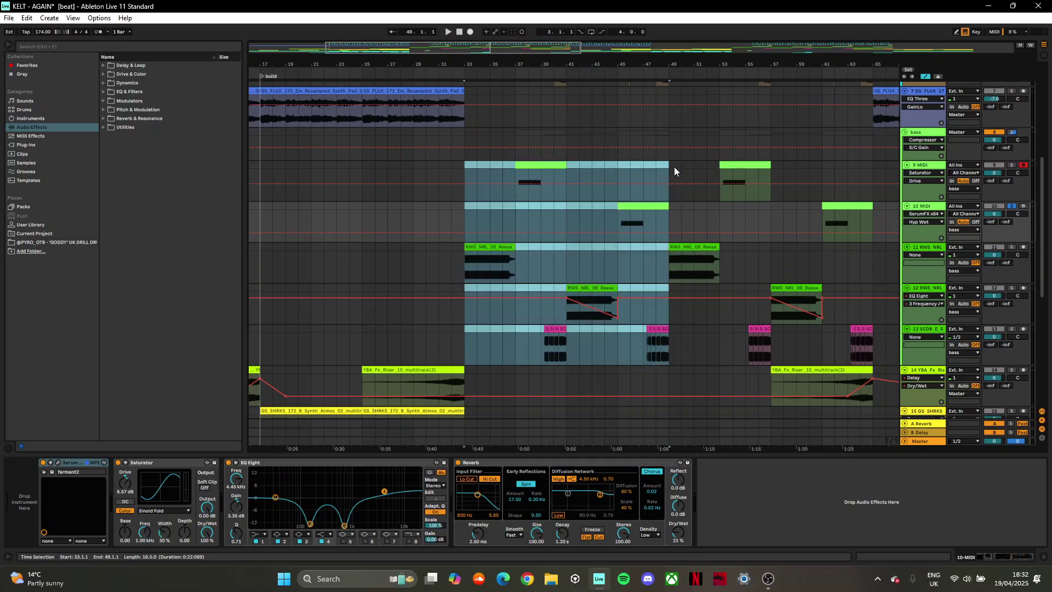
pyautogui.moveTo(742, 60); pyautogui.dragTo(572, 58)
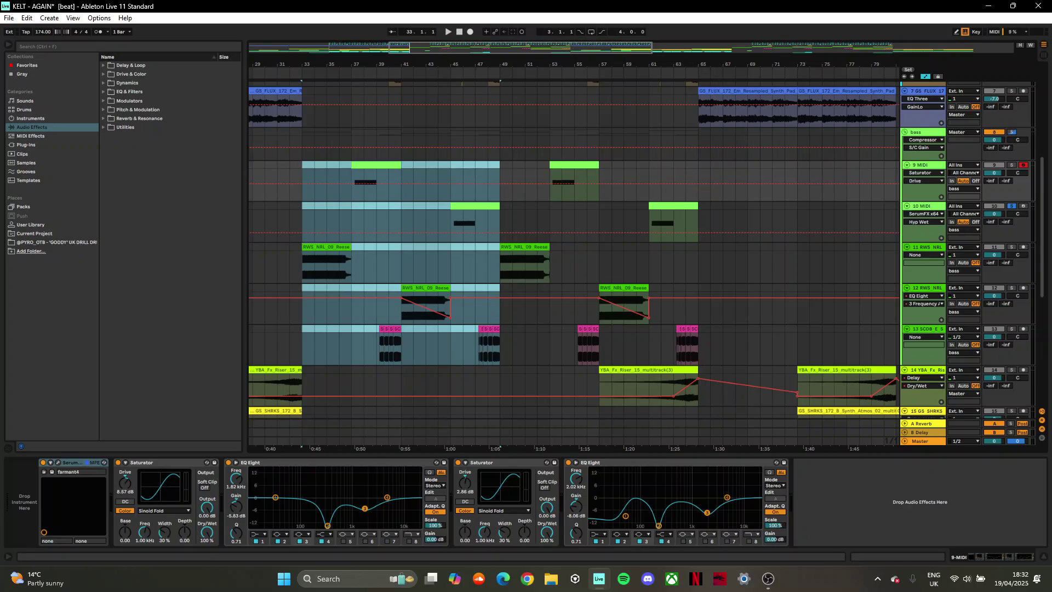
pyautogui.scroll(3, 680, 340)
pyautogui.hotkey('ctrl', 'z')
# Step: Play track 13's bass shots from 63.1.1 in solo, and unsolo the track
pyautogui.click(662, 338)
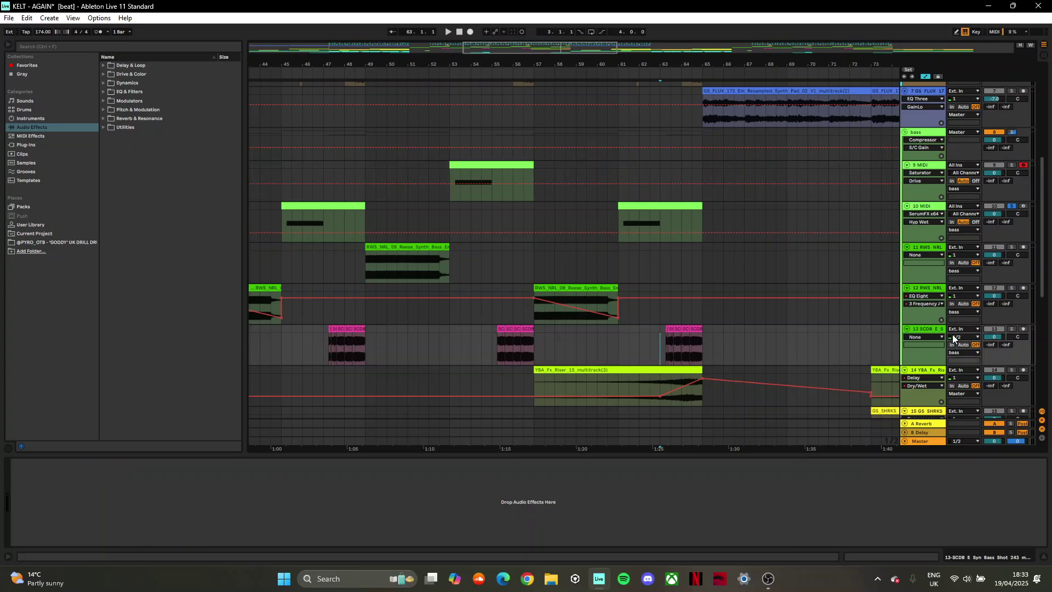
pyautogui.press('space')
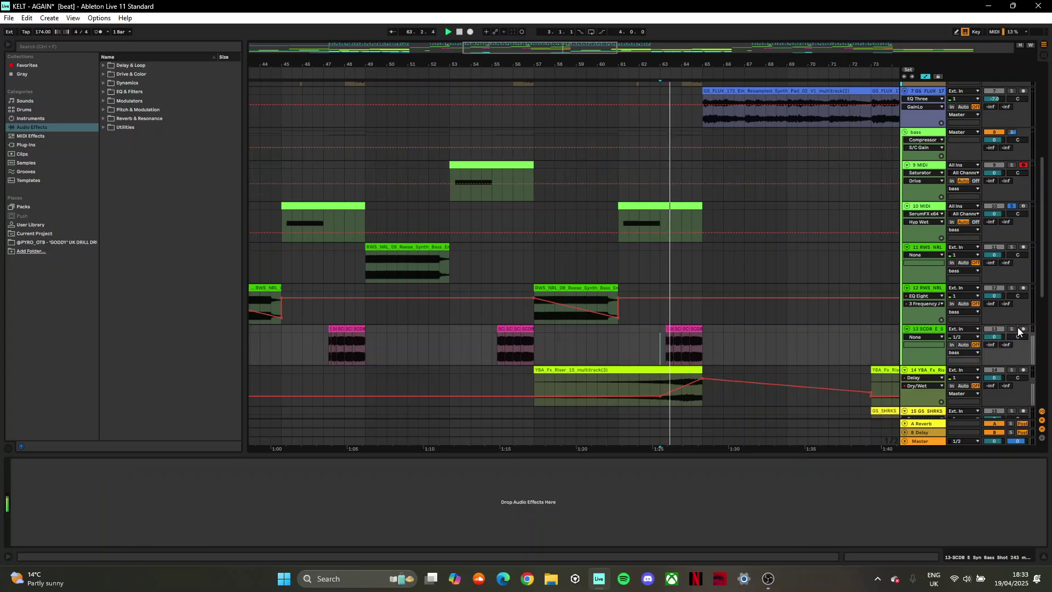
pyautogui.click(1012, 329)
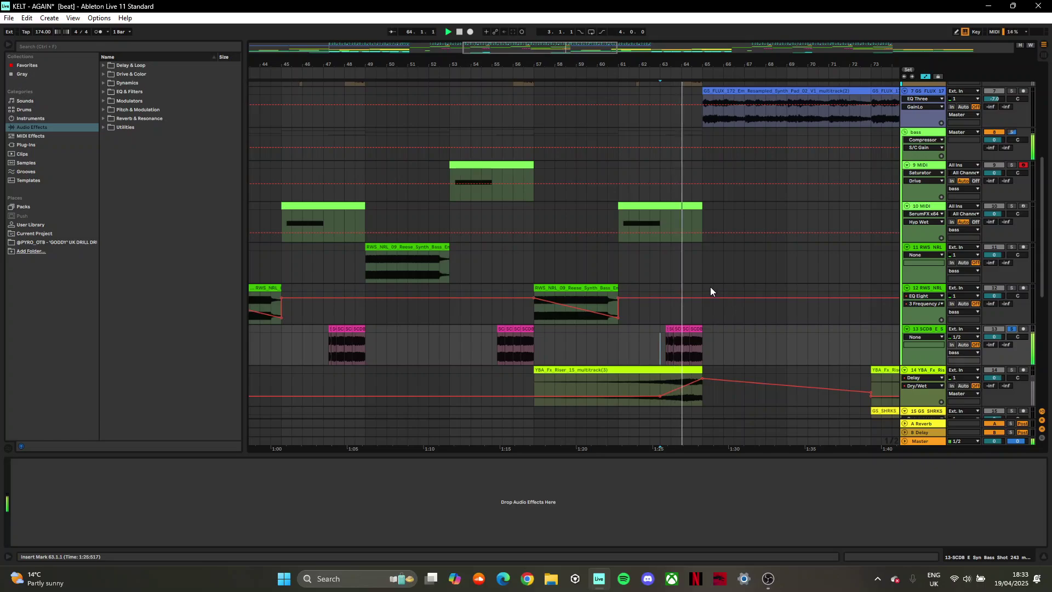
pyautogui.moveTo(663, 63); pyautogui.dragTo(665, 35)
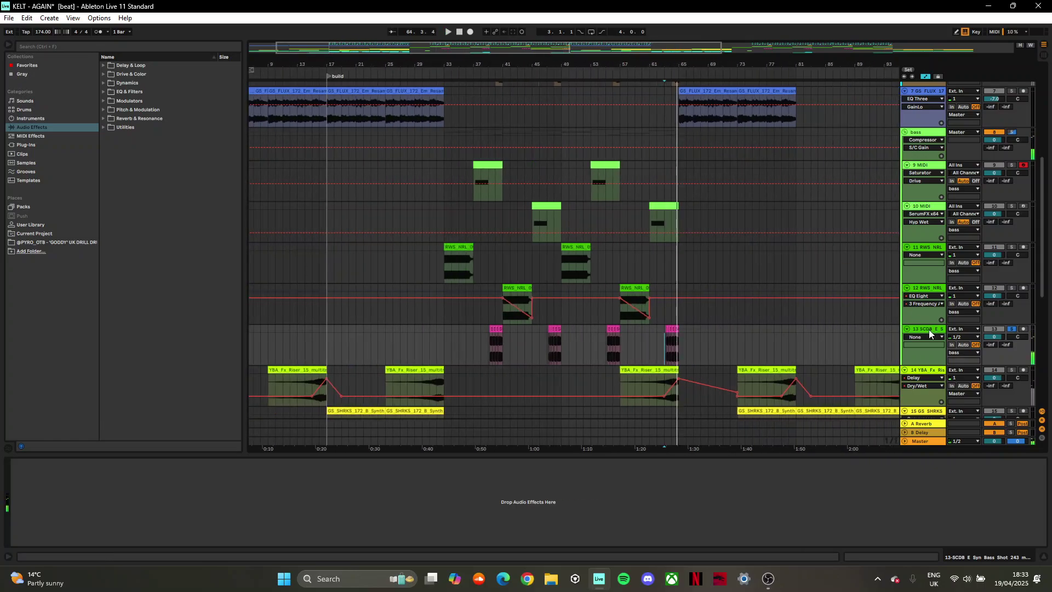
pyautogui.click(1012, 329)
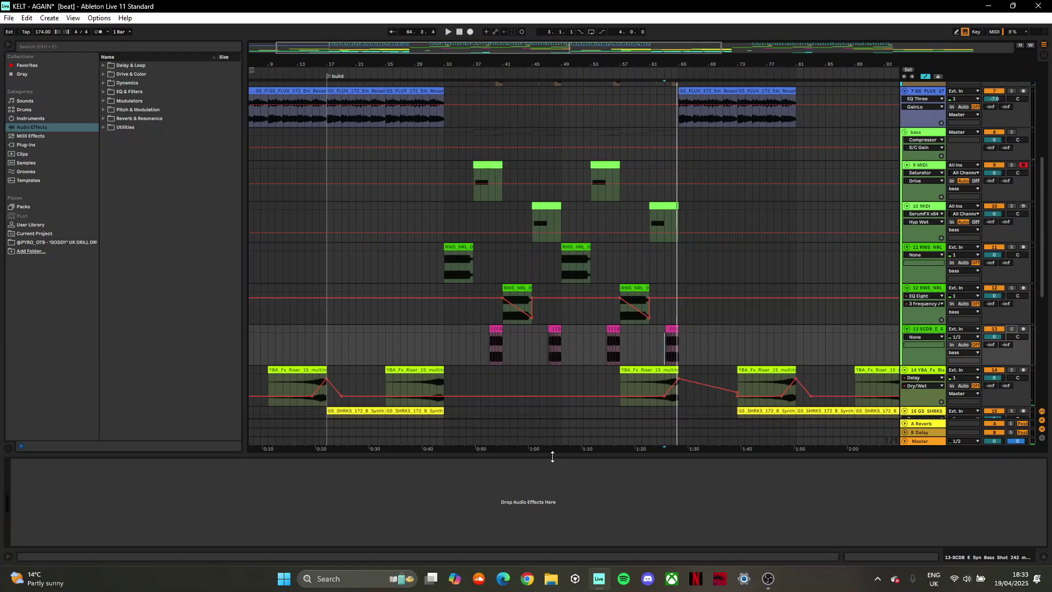
# Step: Select the FX riser clip at bar 25 on track 14 and show that track's Delay device
pyautogui.moveTo(552, 456); pyautogui.dragTo(542, 496)
pyautogui.scroll(-2, 509, 449)
pyautogui.scroll(-4, 507, 446)
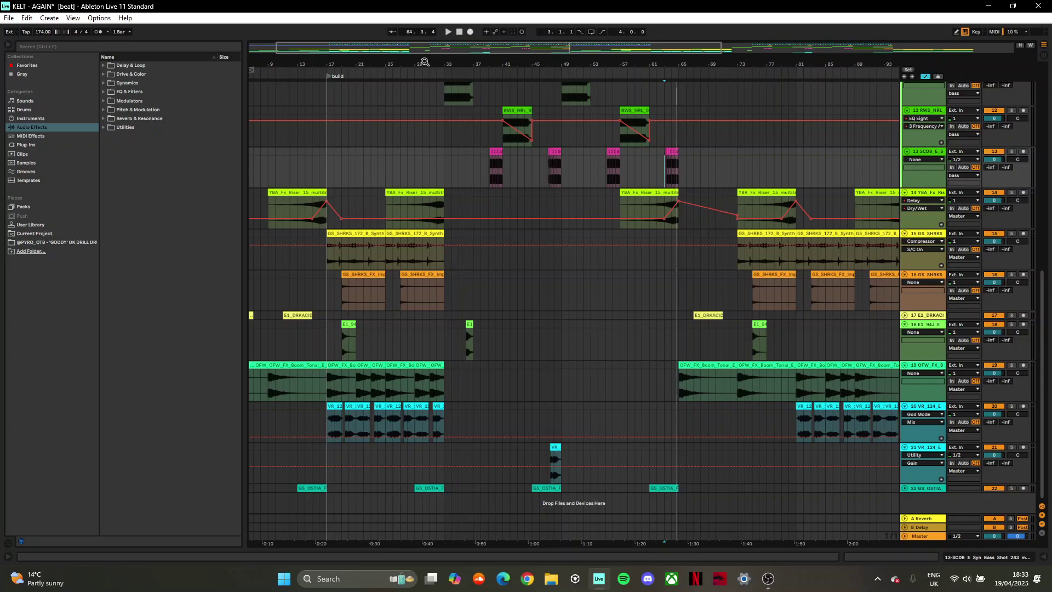
pyautogui.moveTo(427, 64); pyautogui.dragTo(367, 200)
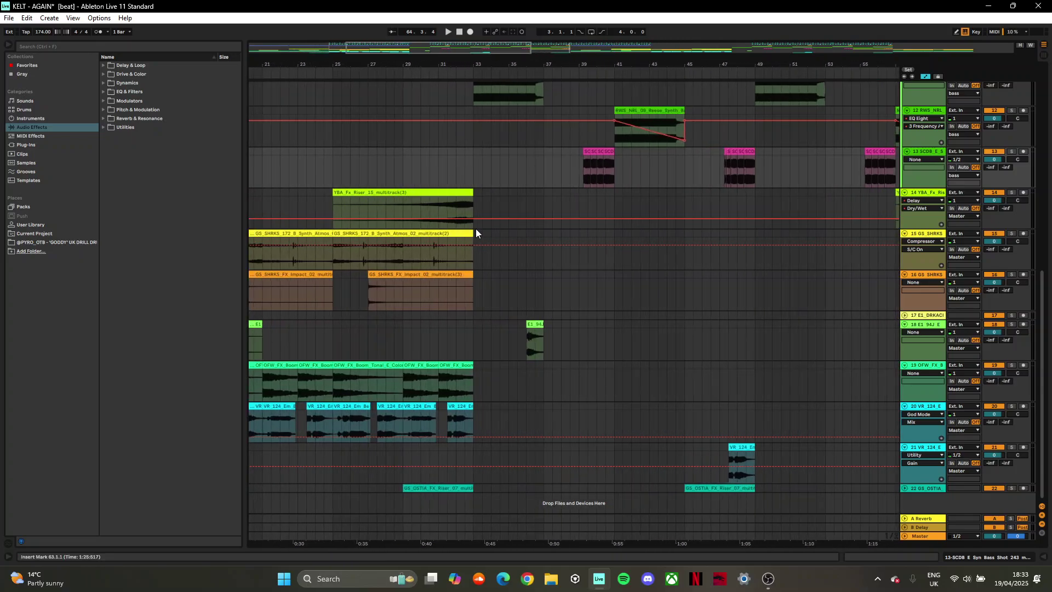
pyautogui.moveTo(472, 203); pyautogui.dragTo(333, 192)
pyautogui.click(473, 197)
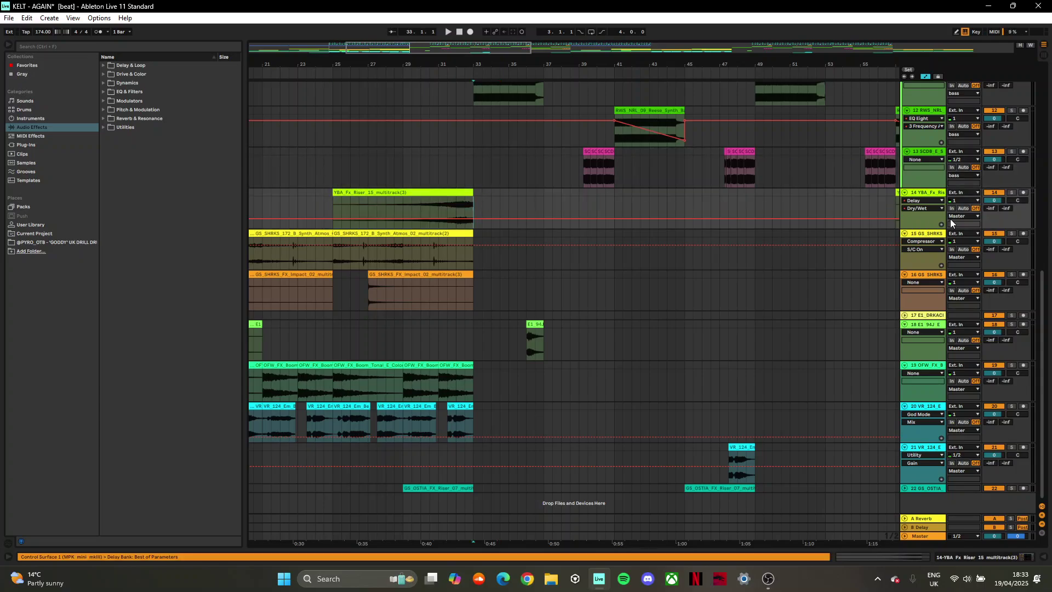
pyautogui.doubleClick(922, 192)
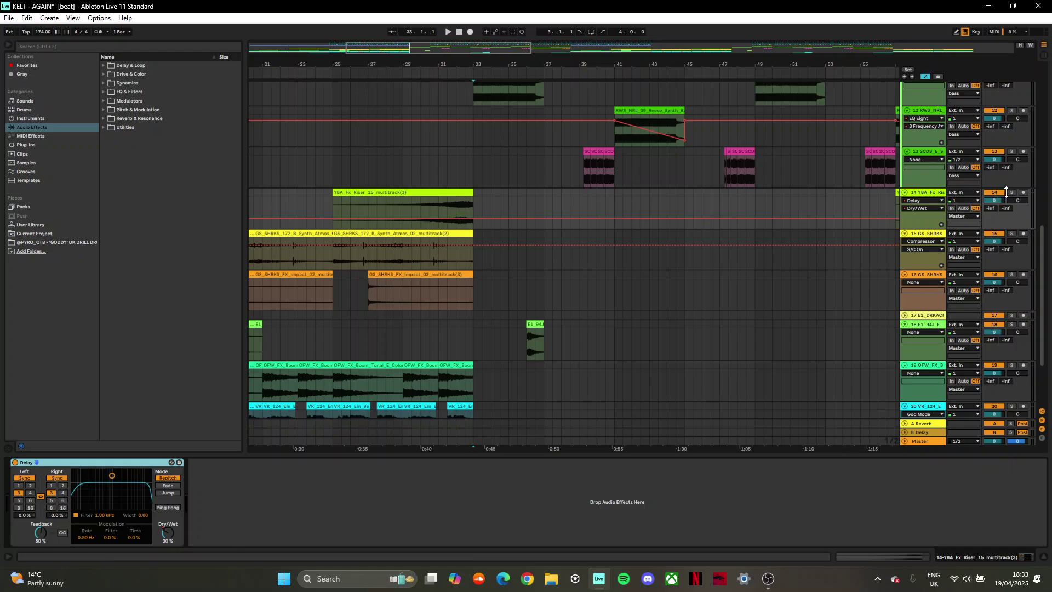
# Step: Solo track 14, play its riser tail from 32.1.1 to audition the delay, and unsolo it
pyautogui.click(1008, 192)
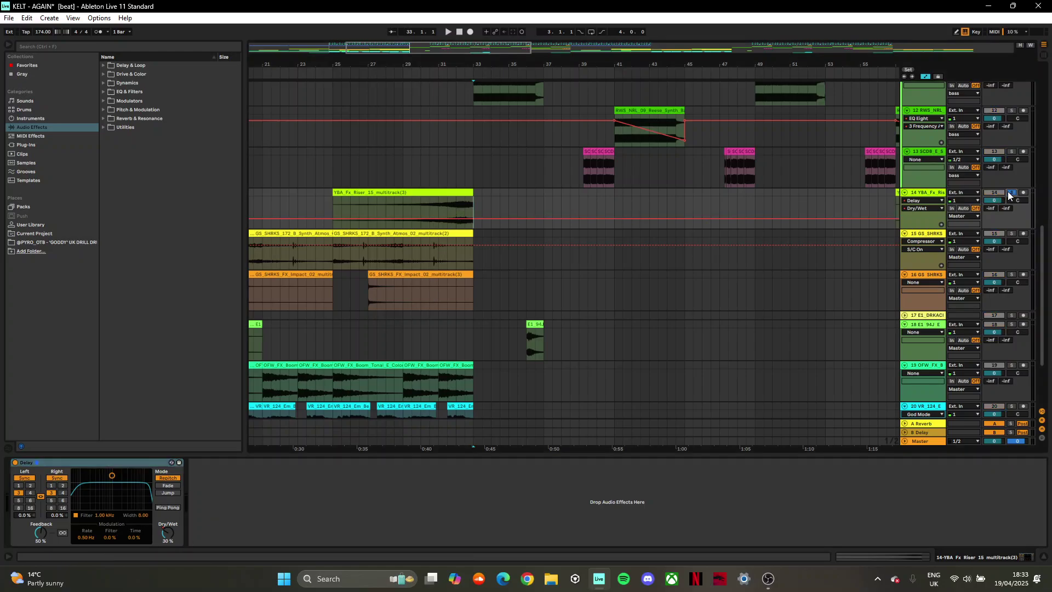
pyautogui.click(452, 202)
pyautogui.press('space')
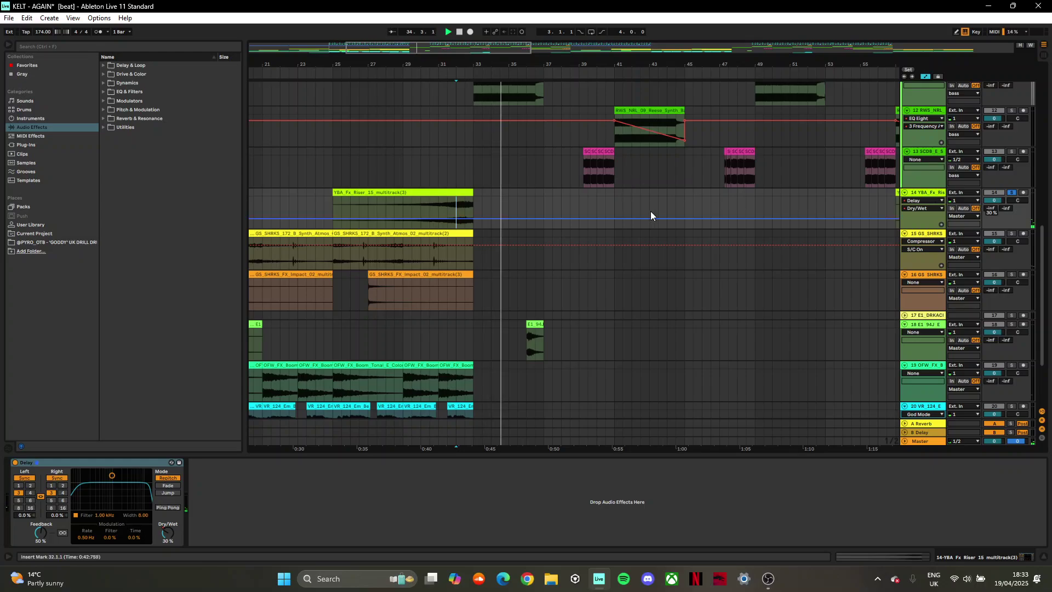
pyautogui.press('space')
pyautogui.click(1011, 192)
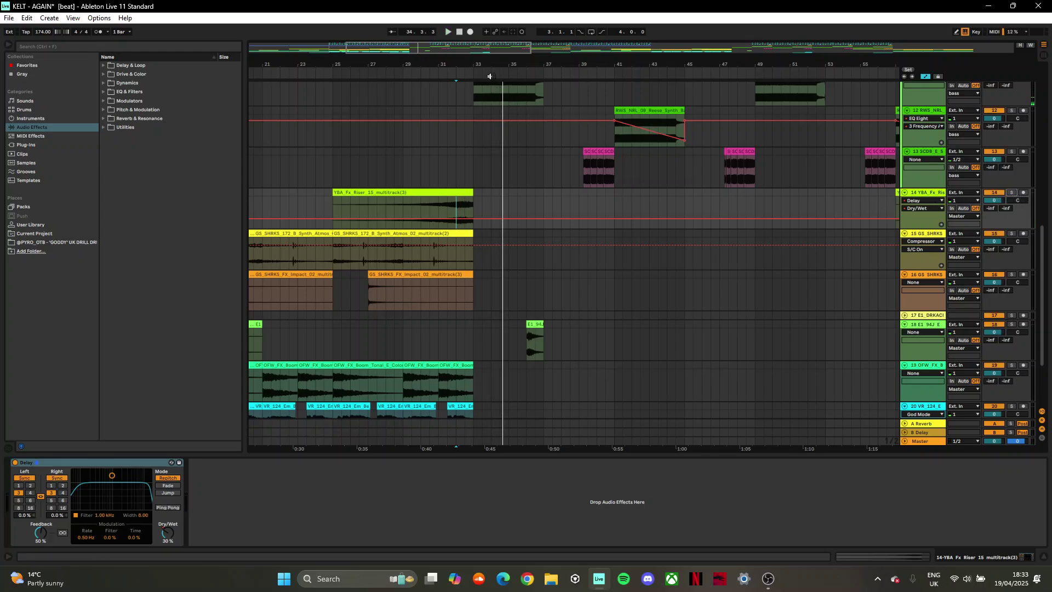
# Step: Solo track 16, play its FX impact from 19.1.1, and unsolo it
pyautogui.moveTo(462, 64); pyautogui.dragTo(618, 62)
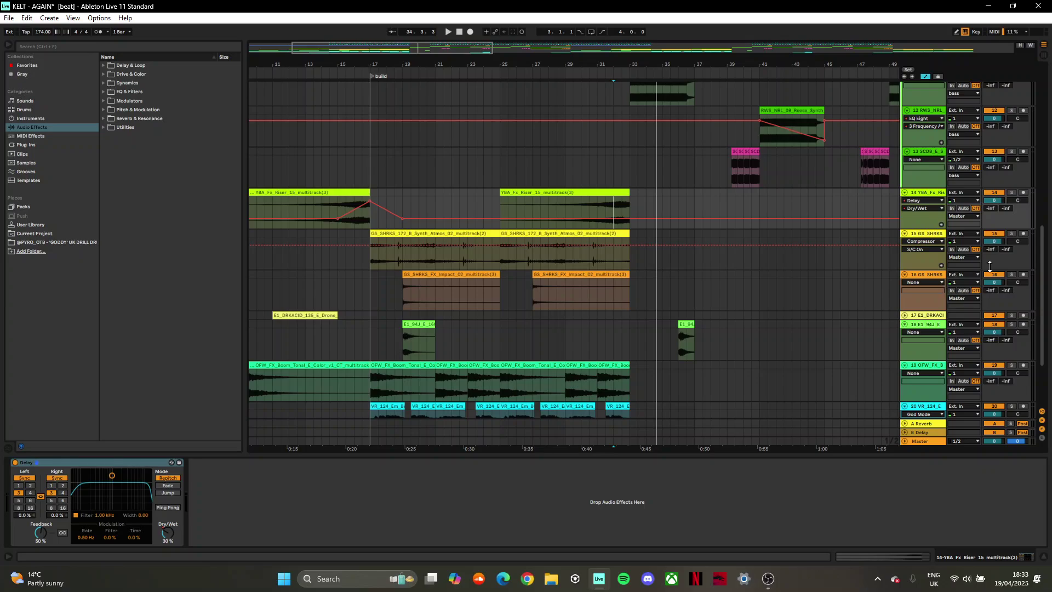
pyautogui.click(1011, 273)
pyautogui.click(402, 288)
pyautogui.press('space')
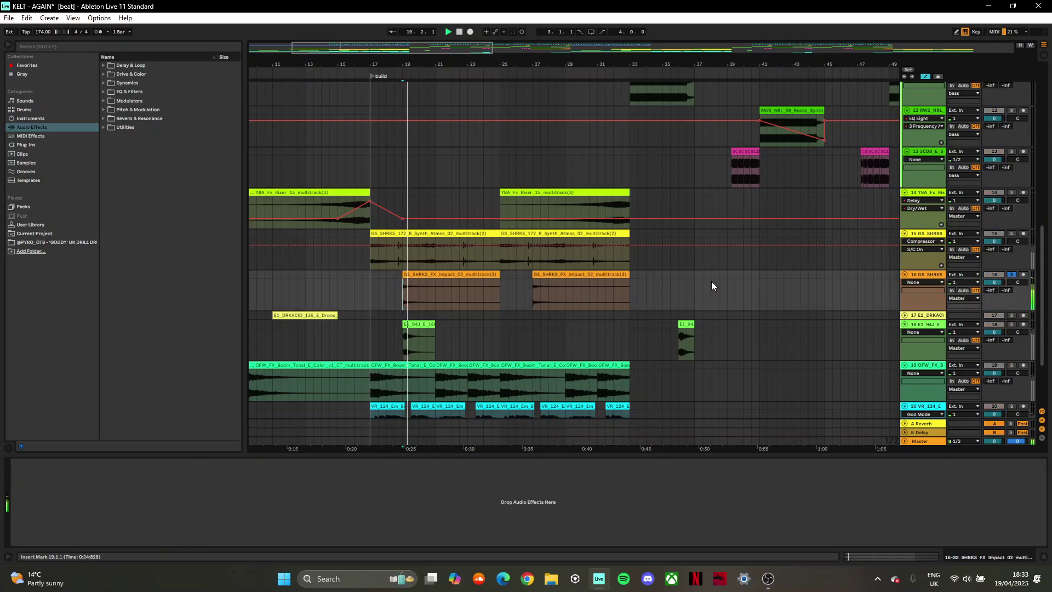
pyautogui.press('space')
pyautogui.click(1012, 274)
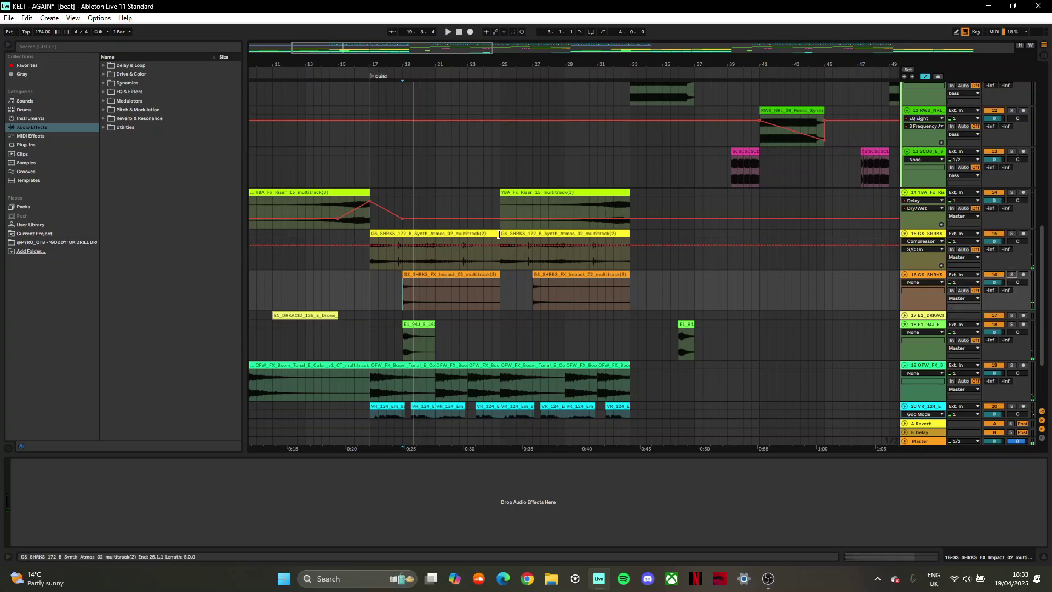
# Step: Solo track 15, play its synth atmosphere from 17.1.1, and unsolo the track
pyautogui.click(1012, 234)
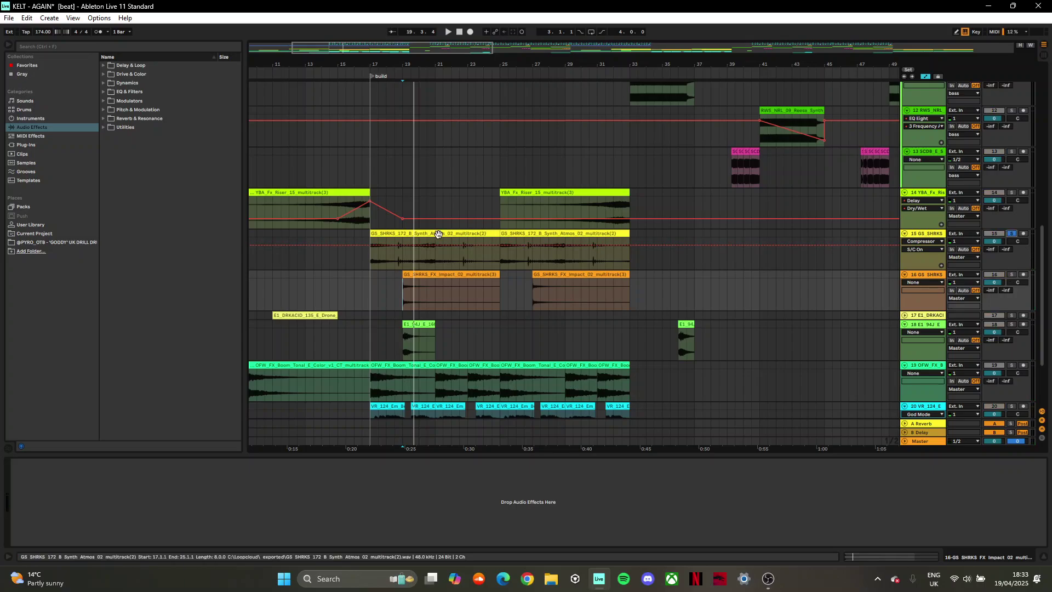
pyautogui.click(370, 258)
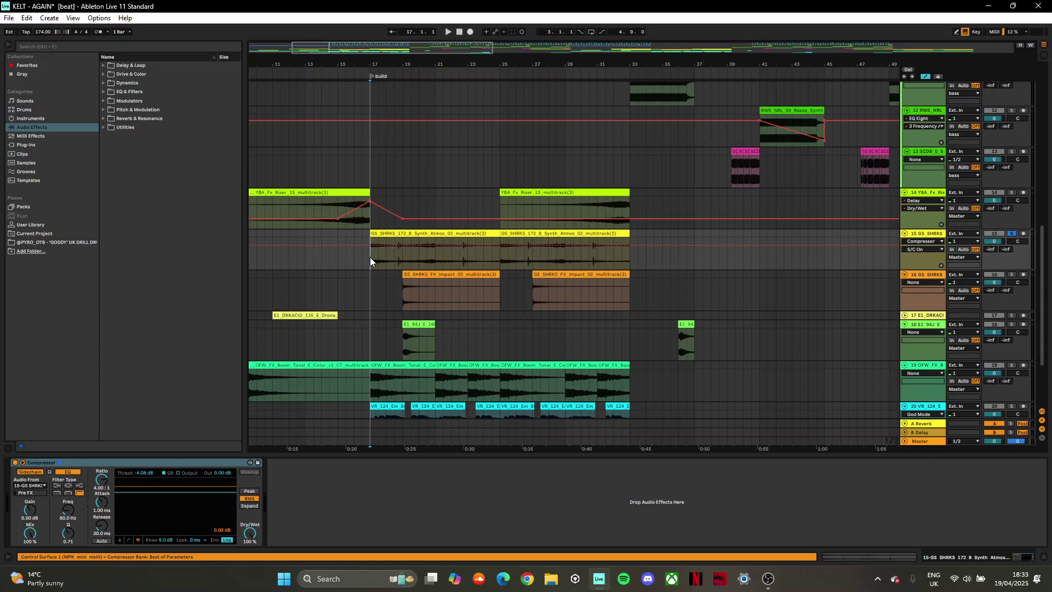
pyautogui.press('space')
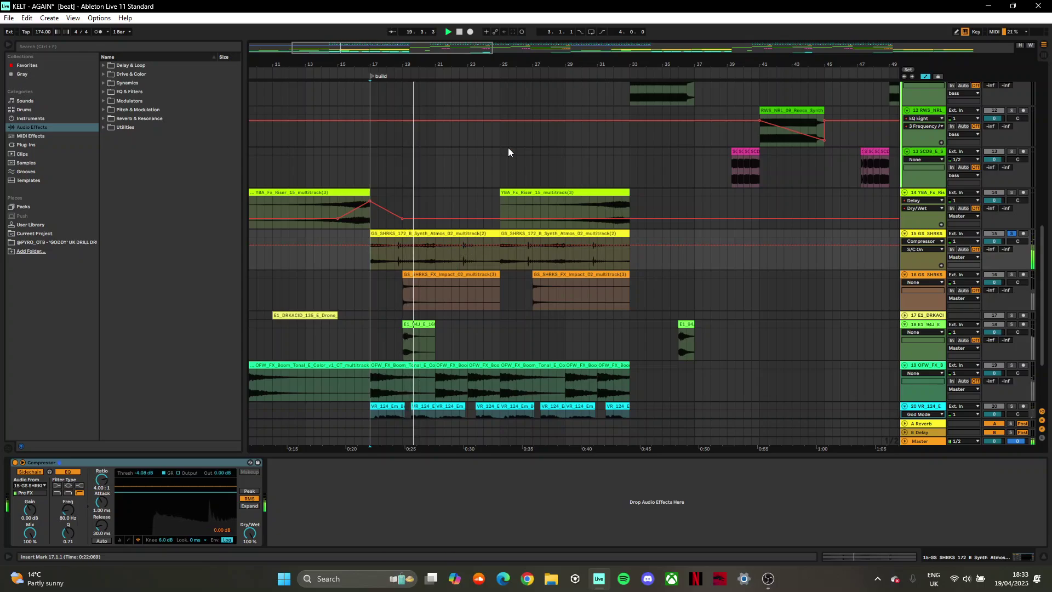
pyautogui.moveTo(457, 62); pyautogui.dragTo(457, 25)
pyautogui.press('space')
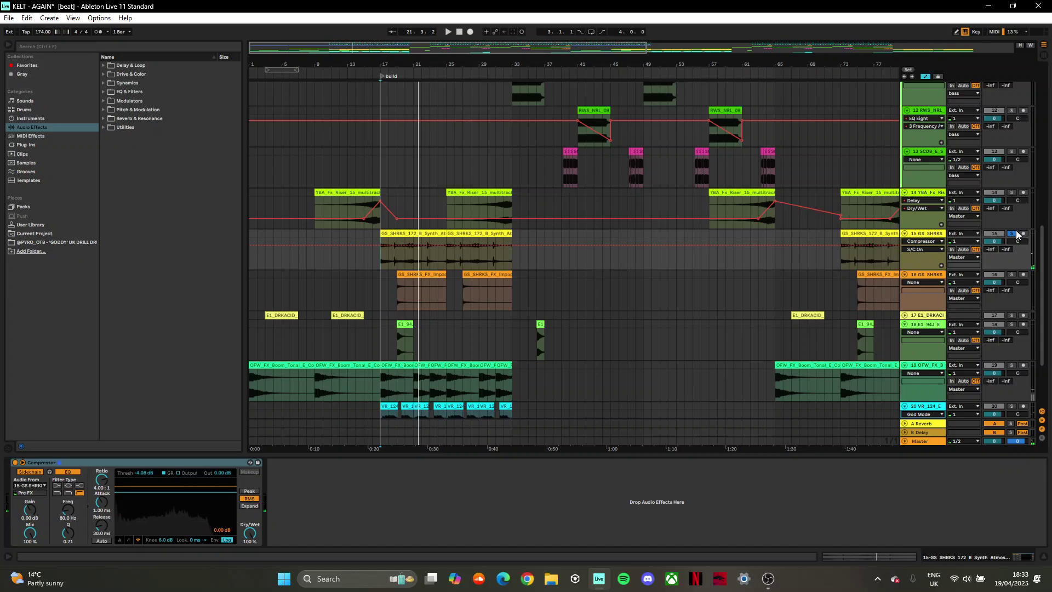
# Step: Unfold track 22 and place the insert marker at 16.1.1 on its riser clip
pyautogui.scroll(-3, 611, 376)
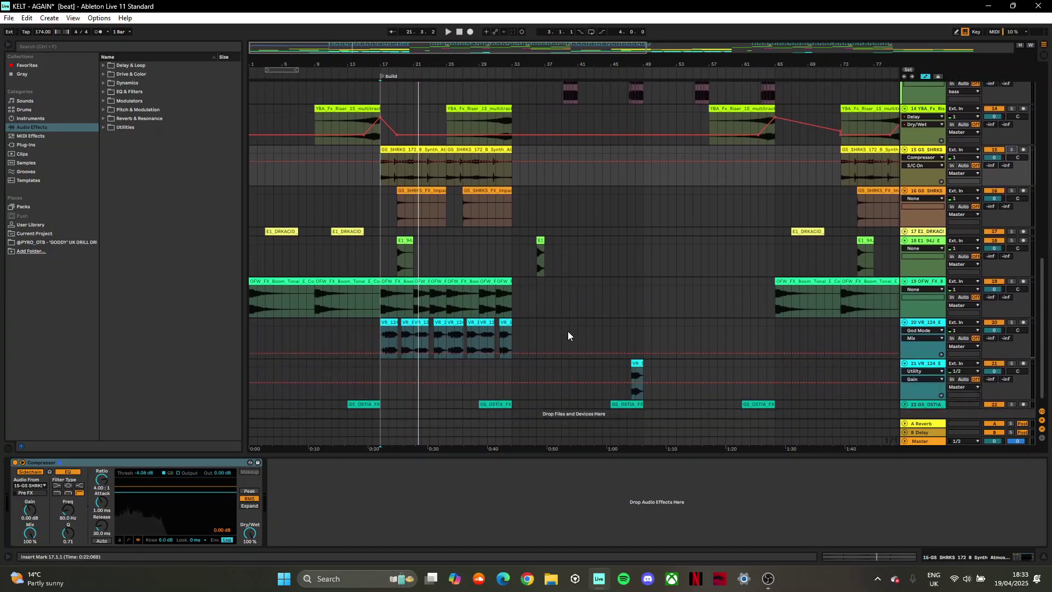
pyautogui.scroll(-1, 568, 331)
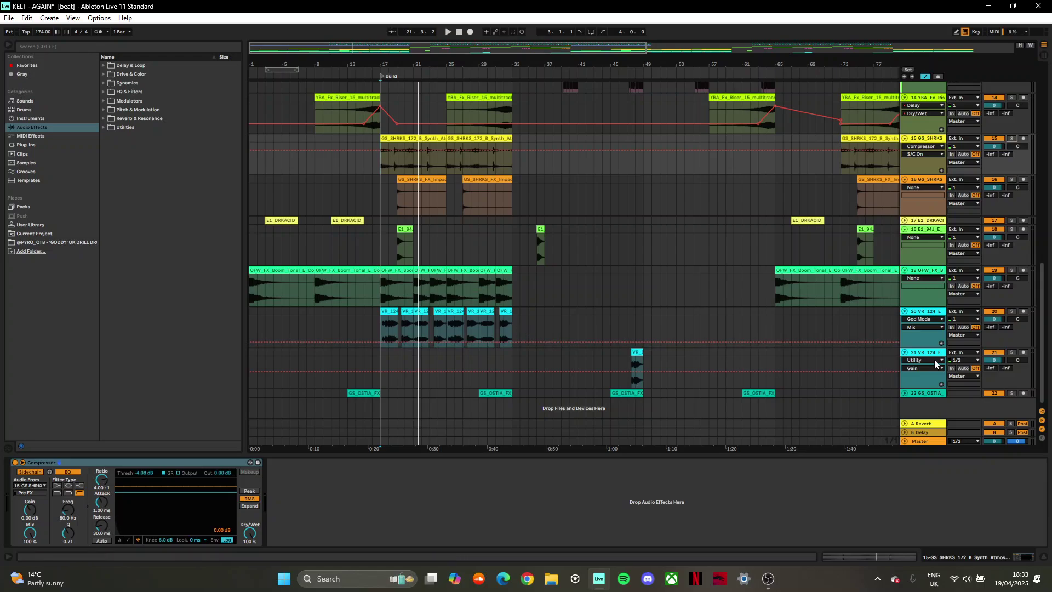
pyautogui.click(904, 393)
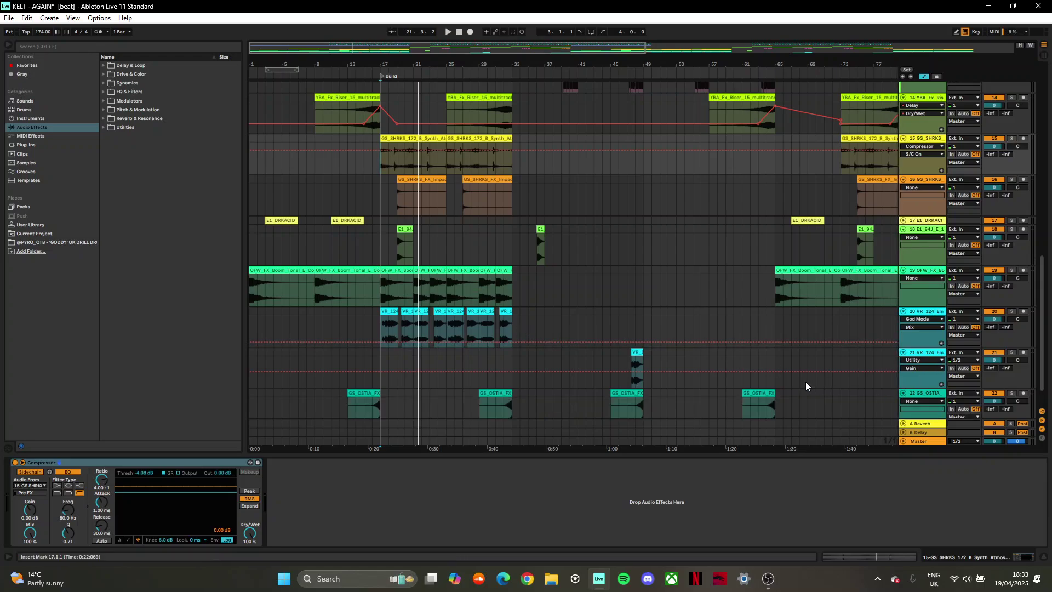
pyautogui.scroll(-1, 506, 378)
pyautogui.click(371, 377)
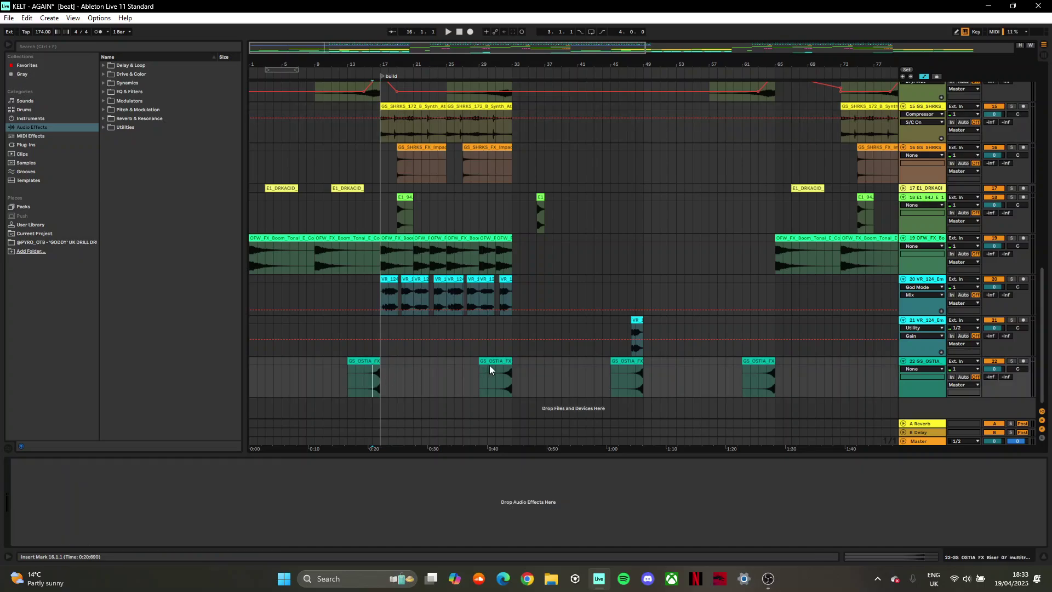
# Step: Select the empty stretch from bar 1 to 17 on track 20, showing its devices, and clear the selection
pyautogui.scroll(1, 458, 348)
pyautogui.scroll(1, 497, 153)
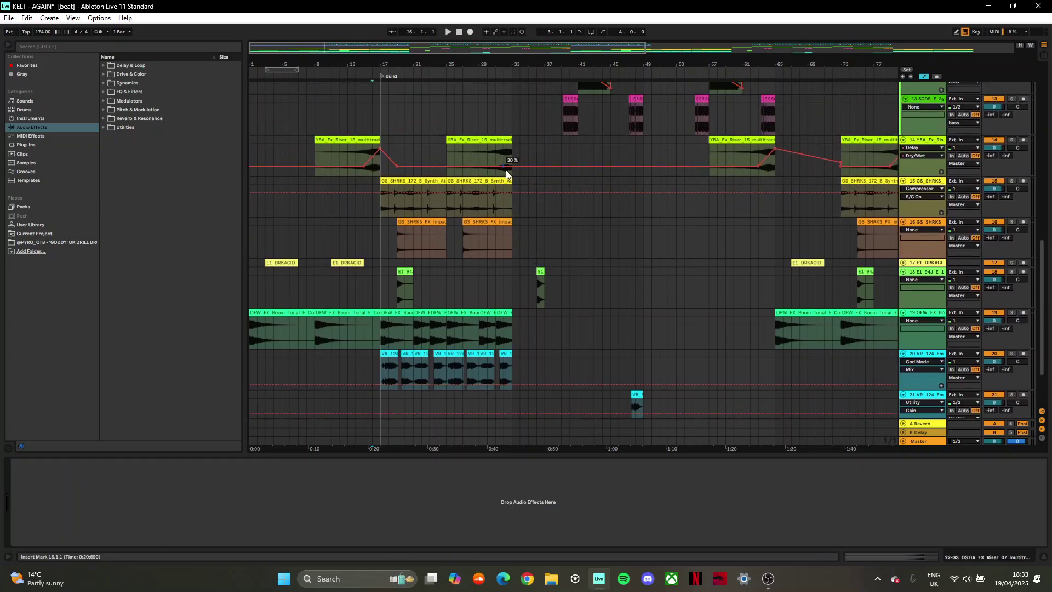
pyautogui.scroll(-2, 417, 300)
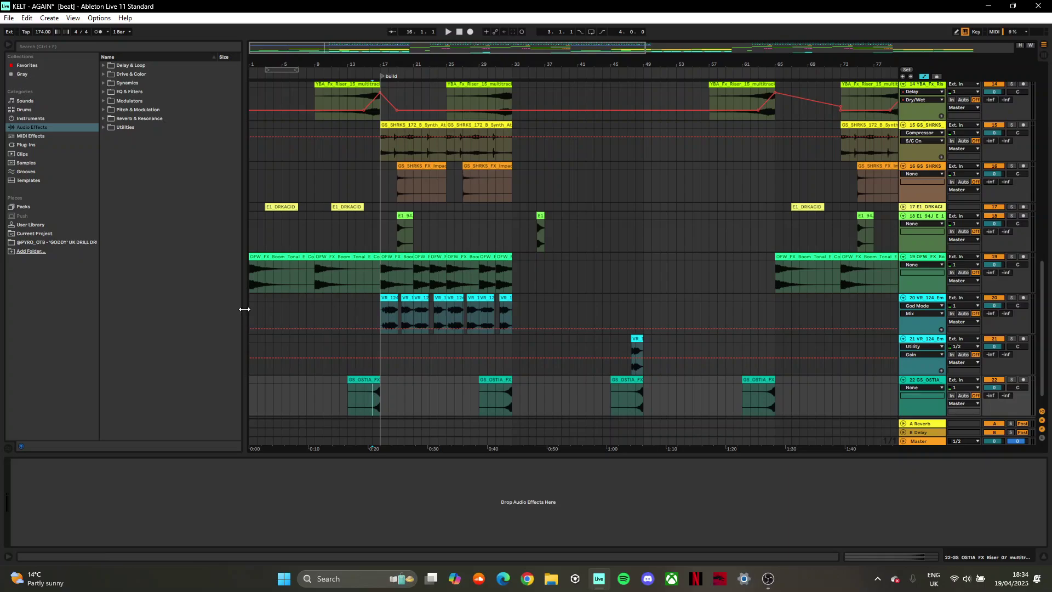
pyautogui.moveTo(251, 310); pyautogui.dragTo(381, 308)
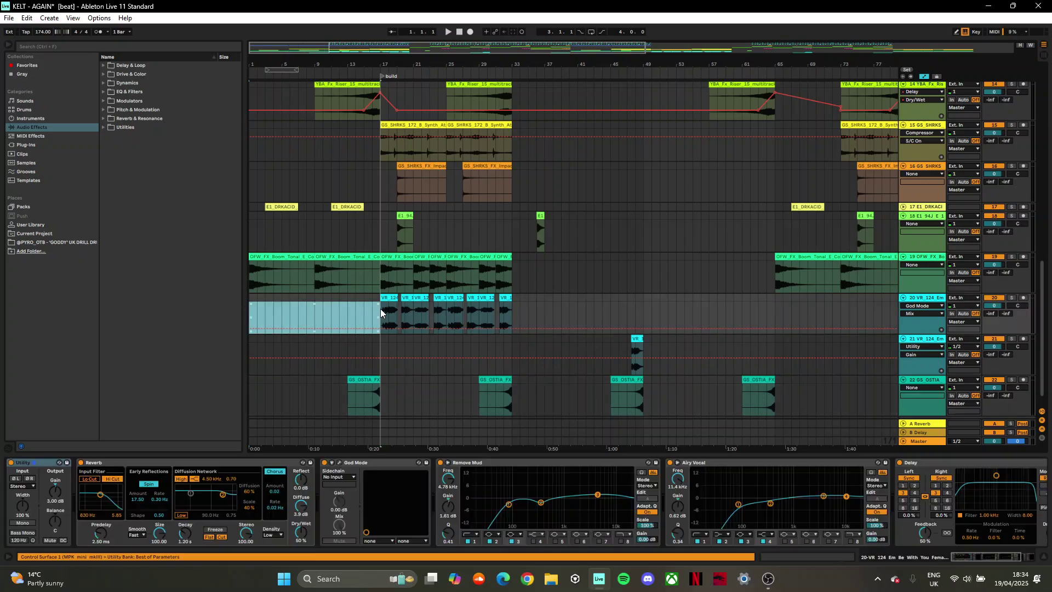
pyautogui.click(578, 294)
# Step: Play the full arrangement from 29.1.1 through the drop and stop playback at bar 49
pyautogui.scroll(8, 576, 290)
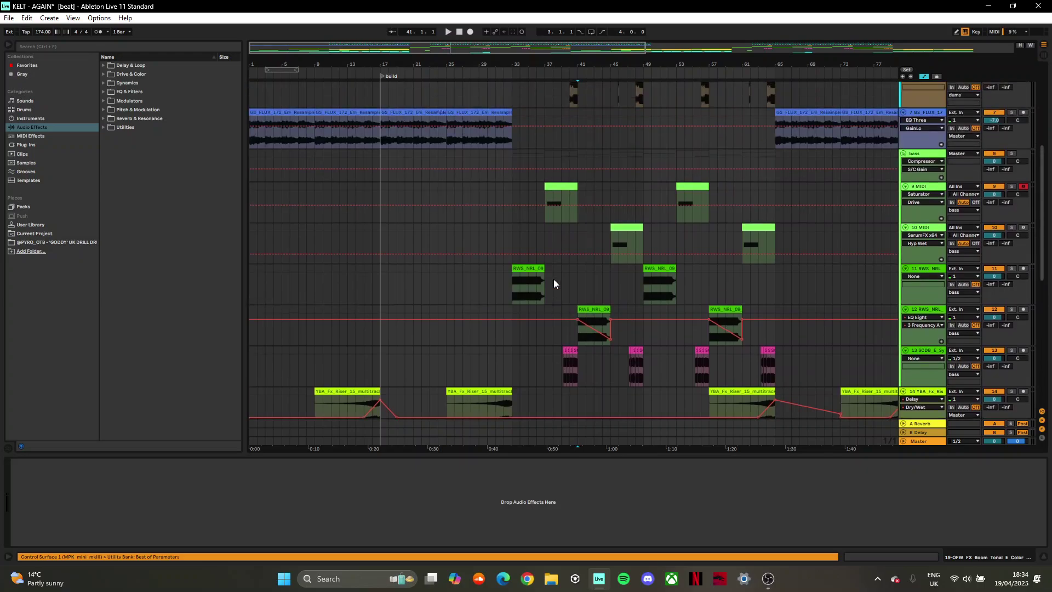
pyautogui.scroll(6, 553, 279)
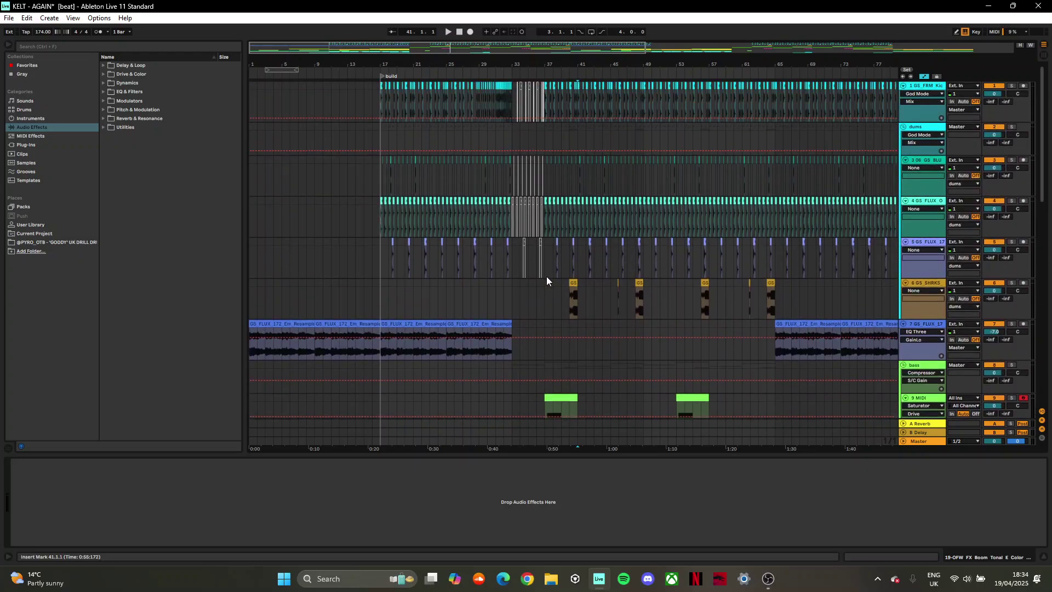
pyautogui.moveTo(552, 64); pyautogui.dragTo(552, 104)
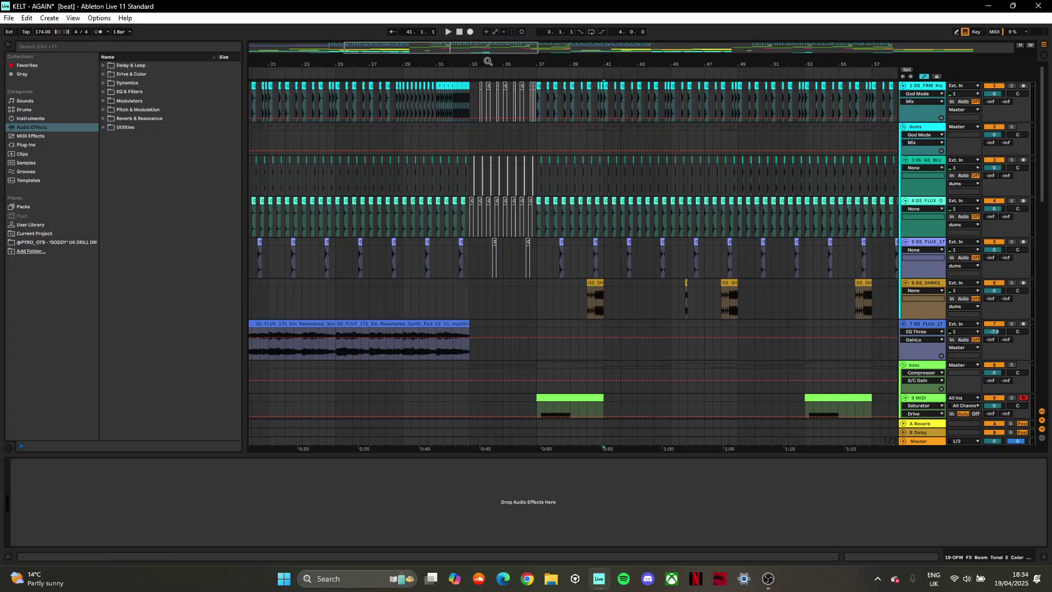
pyautogui.moveTo(493, 66); pyautogui.dragTo(492, 52)
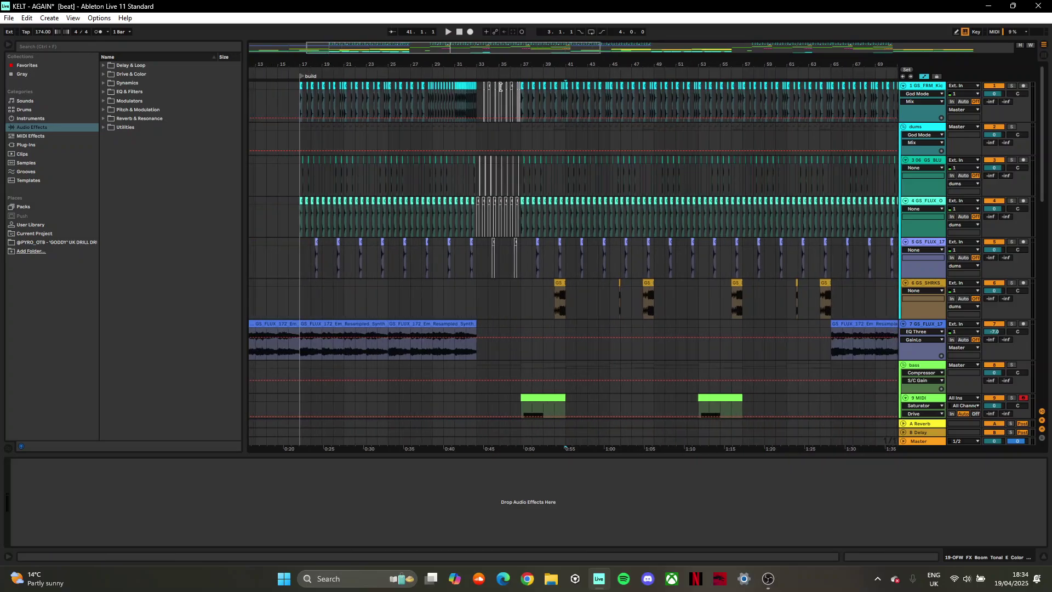
pyautogui.click(433, 290)
pyautogui.press('space')
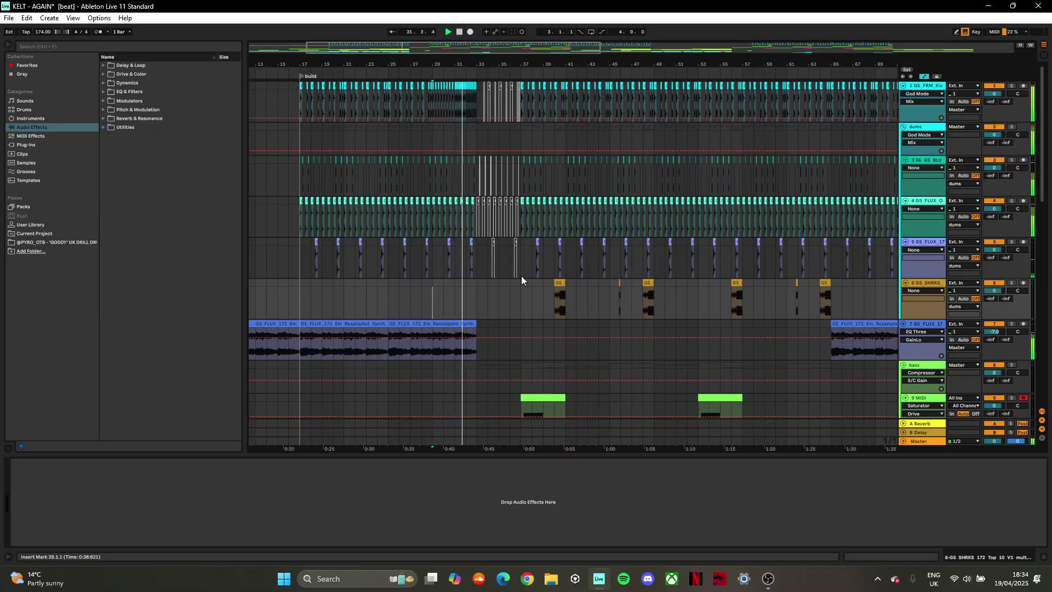
pyautogui.scroll(-1, 521, 275)
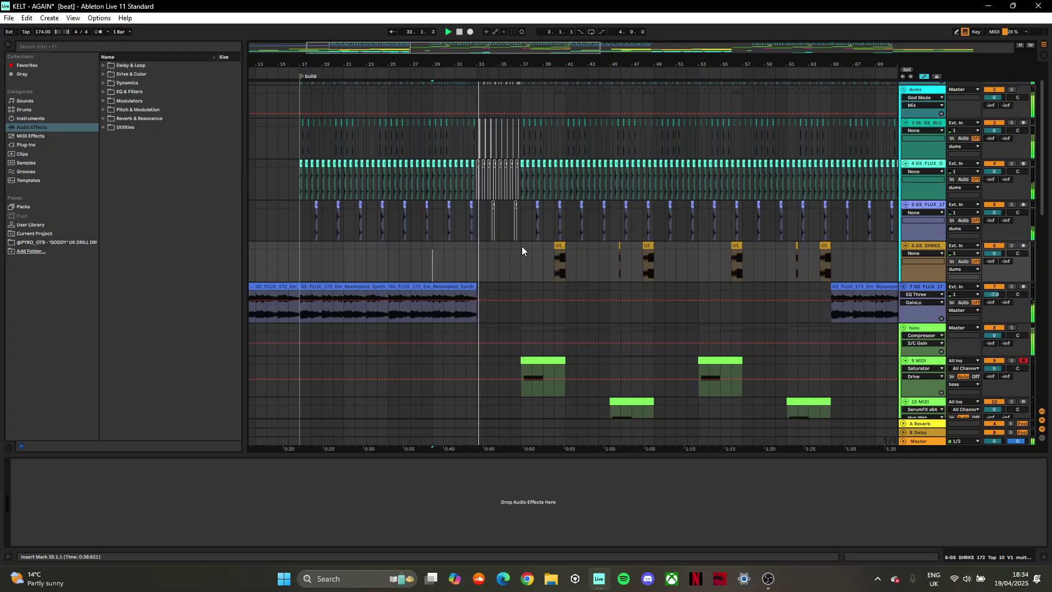
pyautogui.scroll(-3, 494, 241)
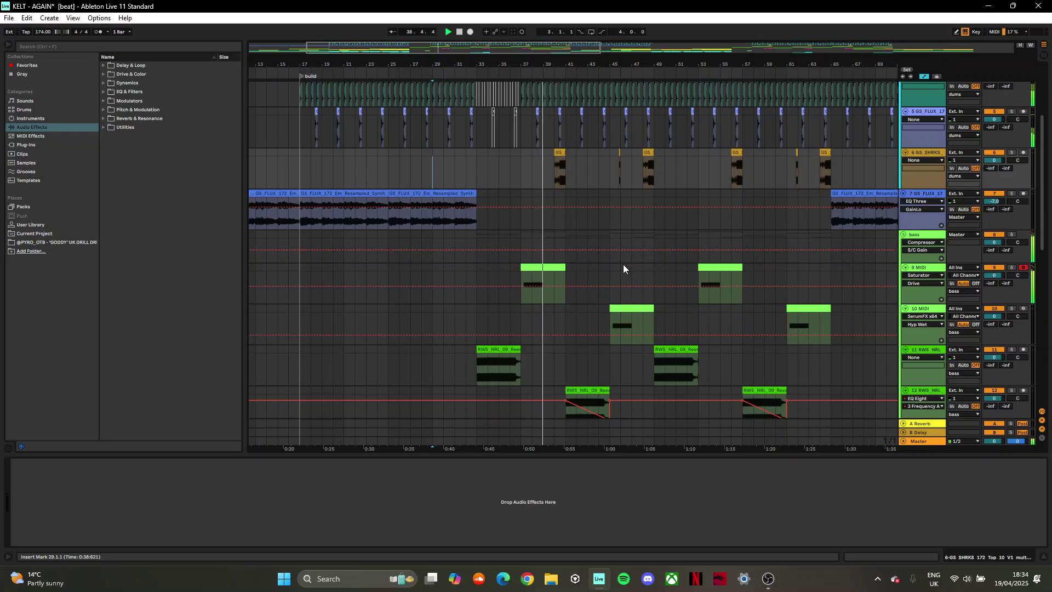
pyautogui.scroll(-3, 618, 266)
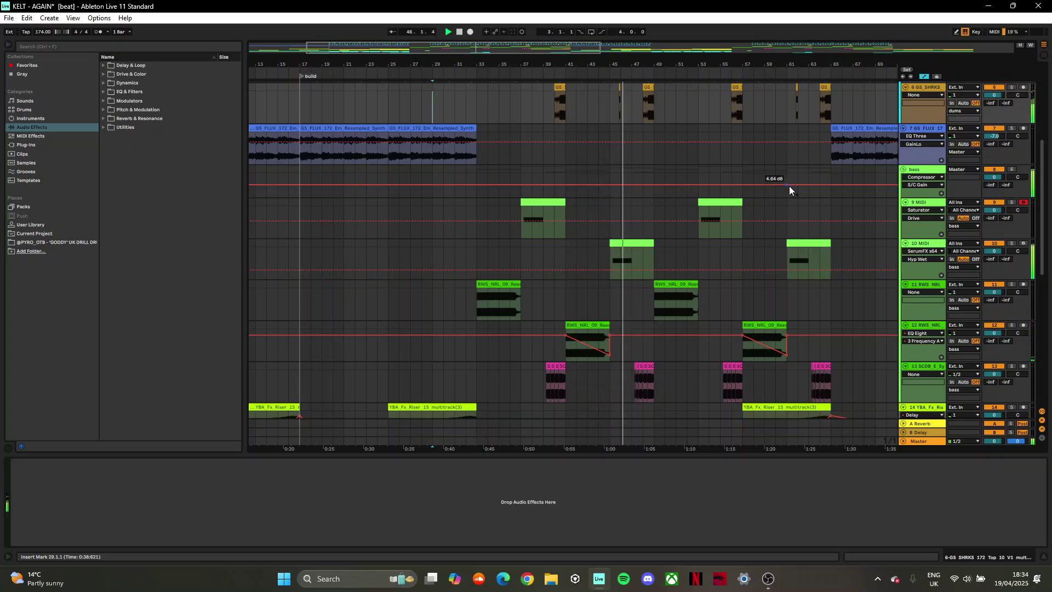
pyautogui.moveTo(665, 63); pyautogui.dragTo(661, 63)
pyautogui.press('space')
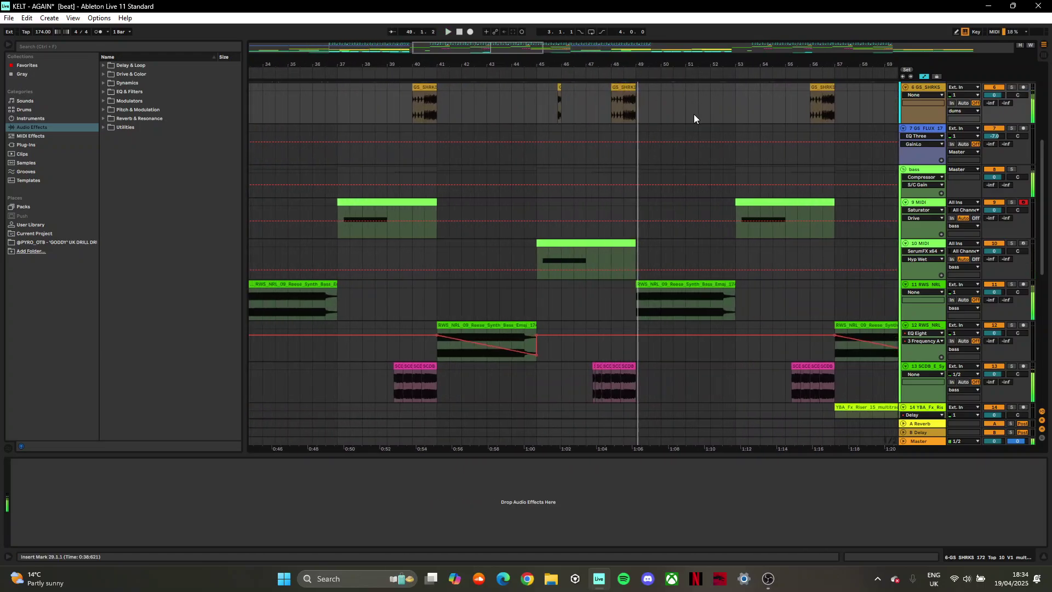
# Step: Collapse the device view and show the whole arrangement's length from track 1 downwards
pyautogui.moveTo(570, 63); pyautogui.dragTo(459, 179)
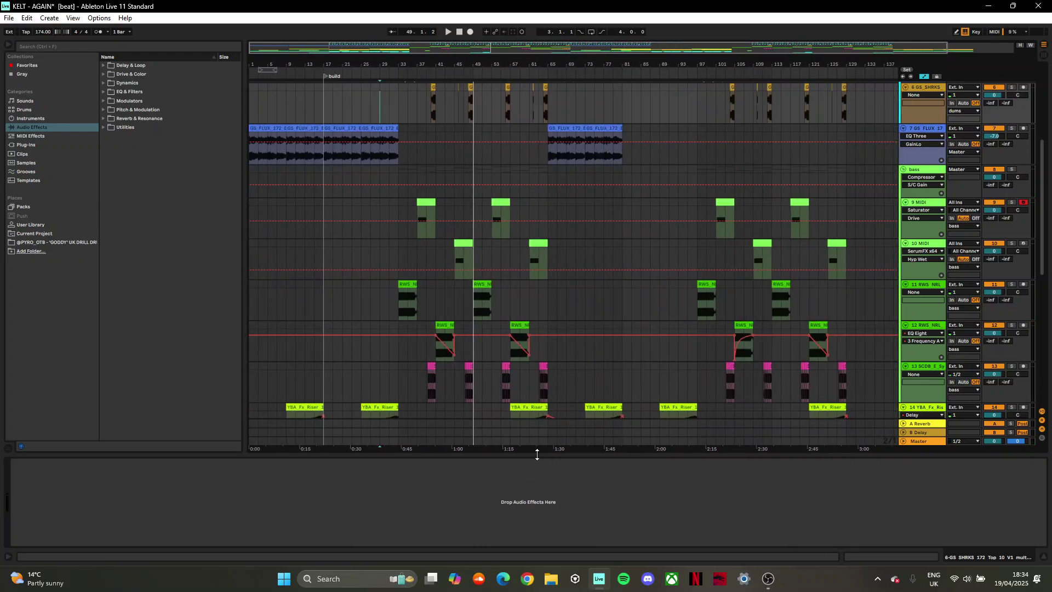
pyautogui.moveTo(537, 455); pyautogui.dragTo(525, 513)
pyautogui.scroll(4, 525, 460)
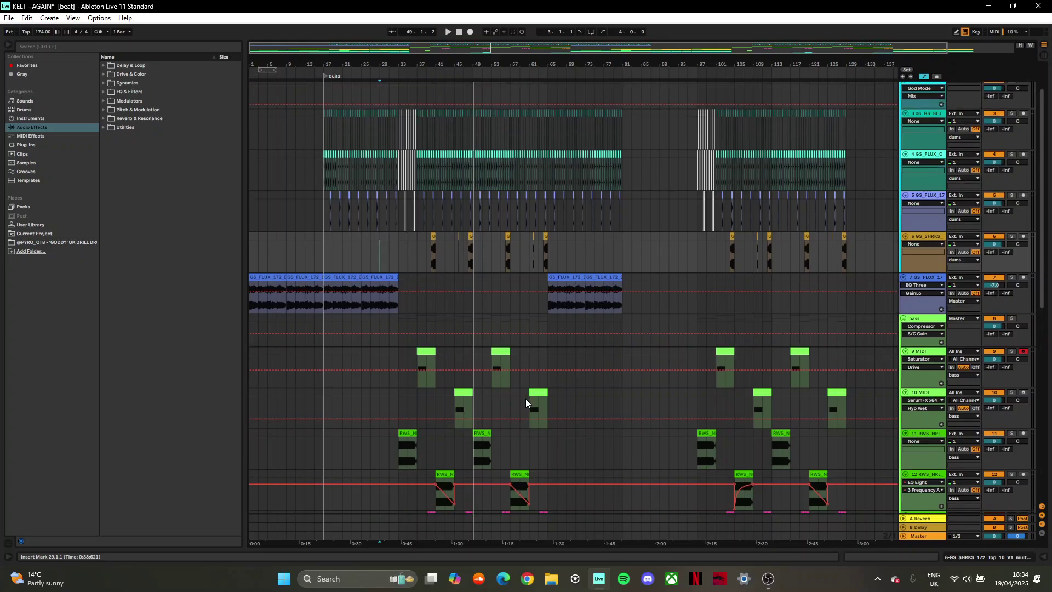
pyautogui.scroll(3, 525, 399)
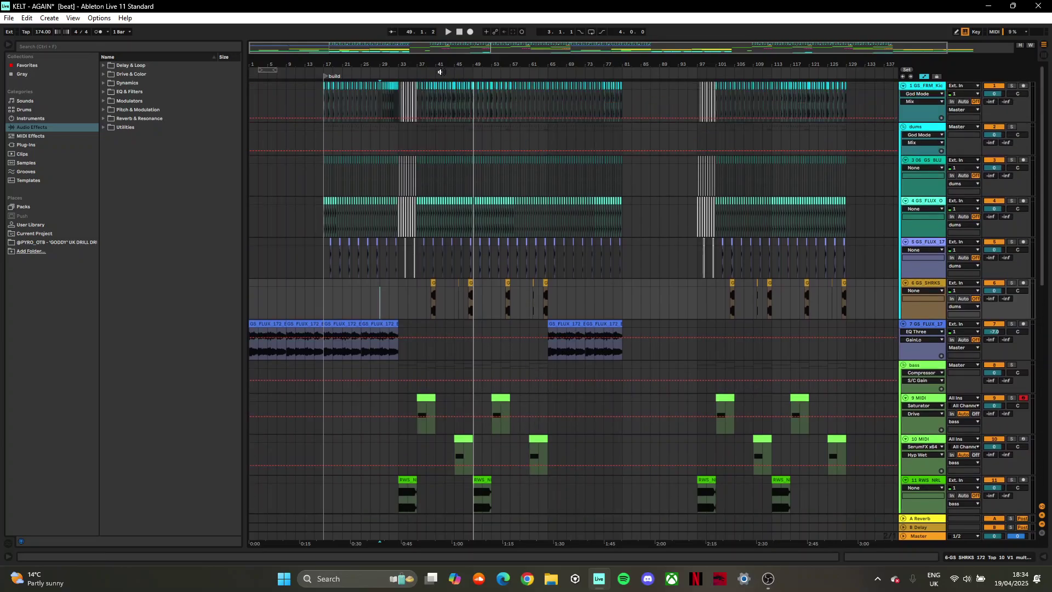
pyautogui.moveTo(415, 65); pyautogui.dragTo(540, 140)
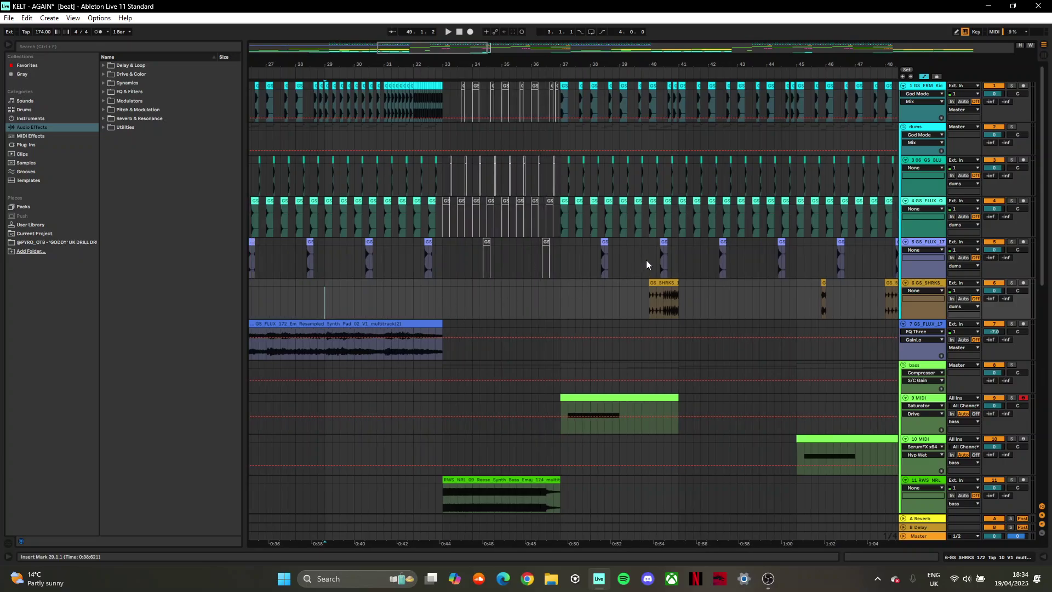
pyautogui.moveTo(463, 61); pyautogui.dragTo(464, 33)
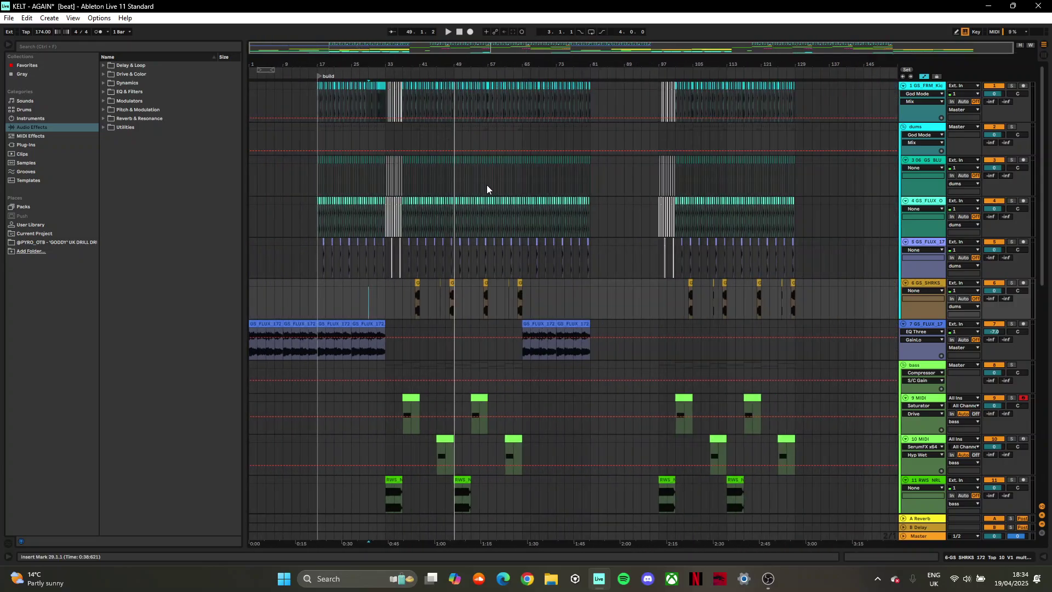